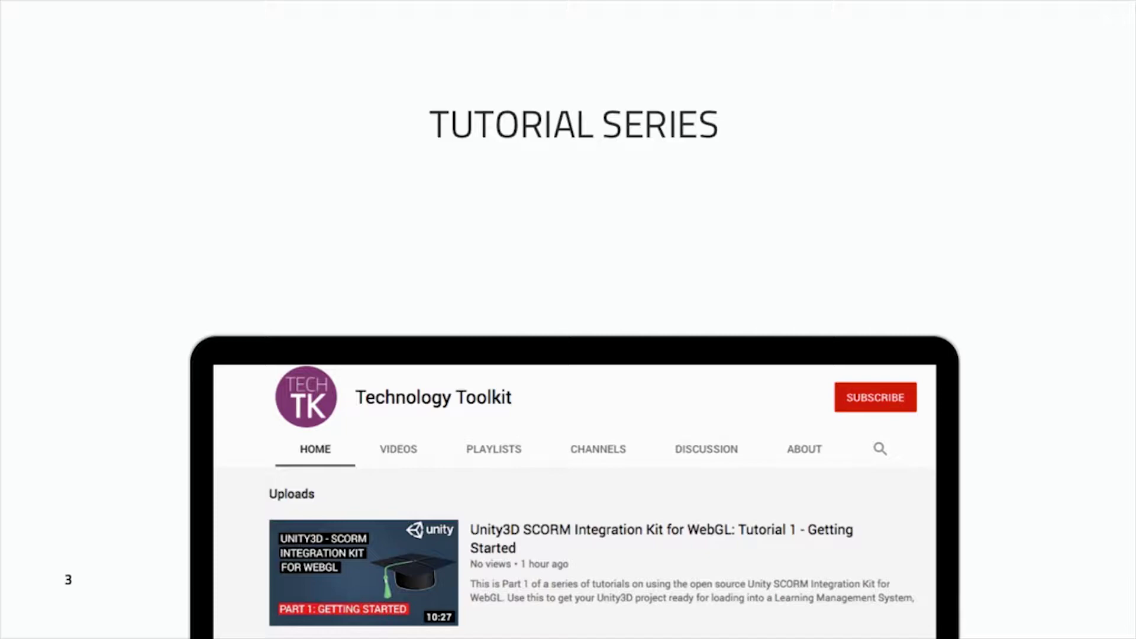
key("Right")
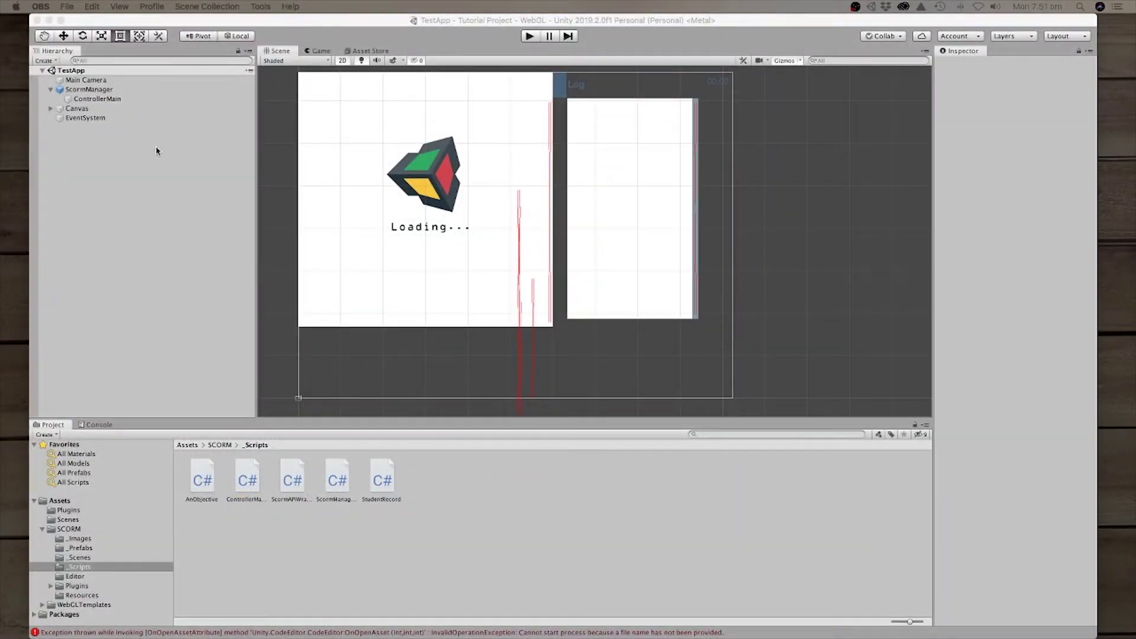
Step: Show the SCORM _Scenes folder and open the Player settings from the WebGL Build Settings
left_click(186, 217)
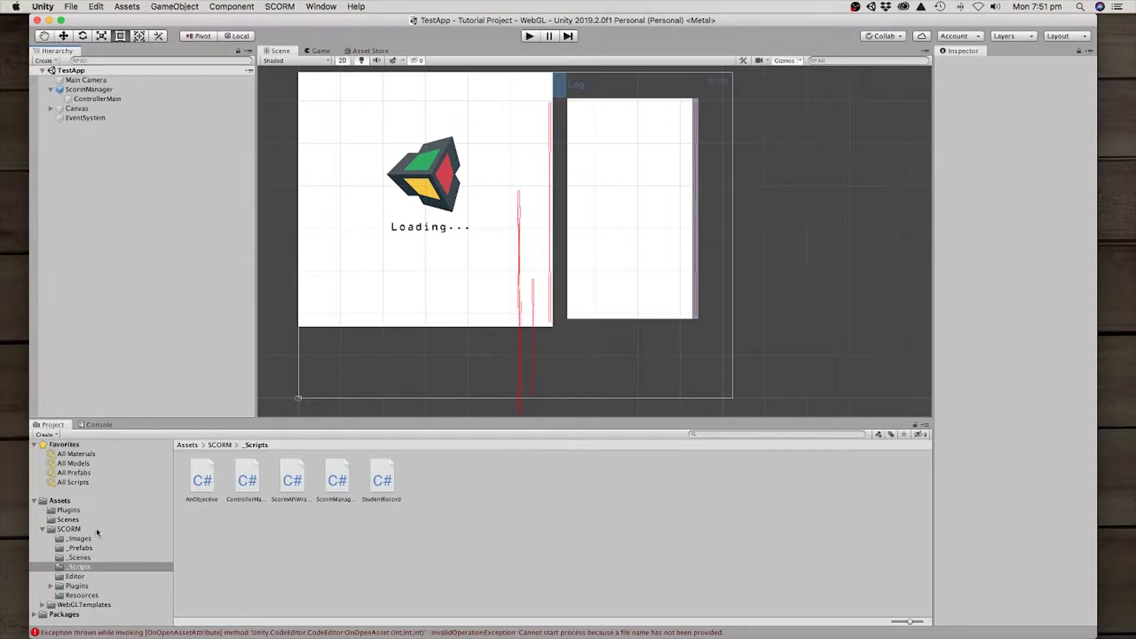
left_click(83, 557)
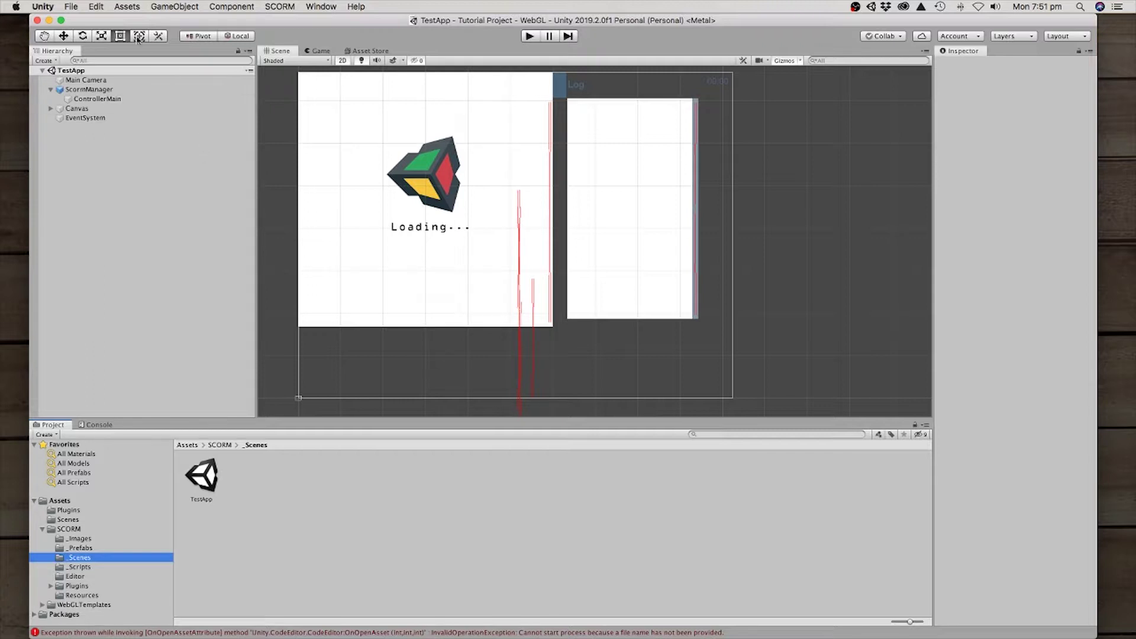
left_click(71, 7)
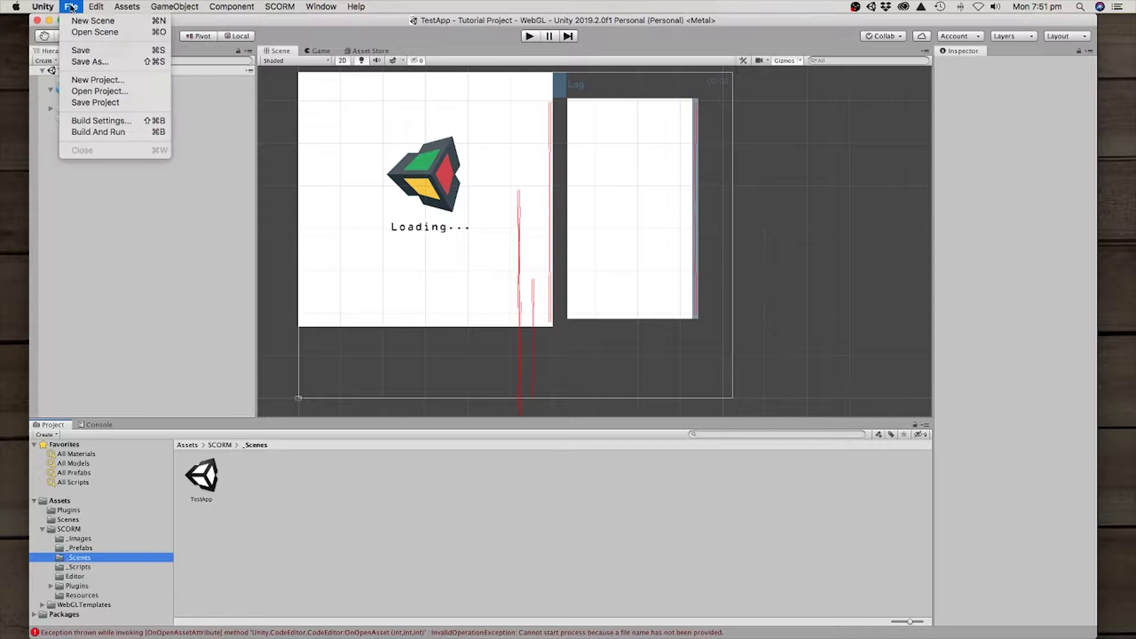
left_click(102, 121)
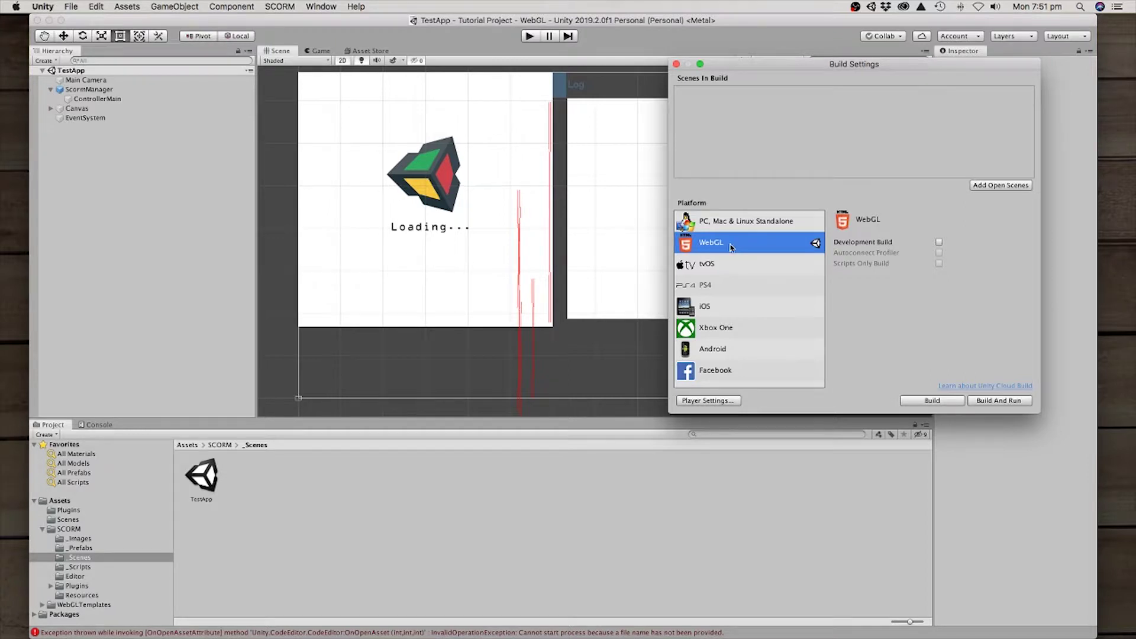
left_click(722, 401)
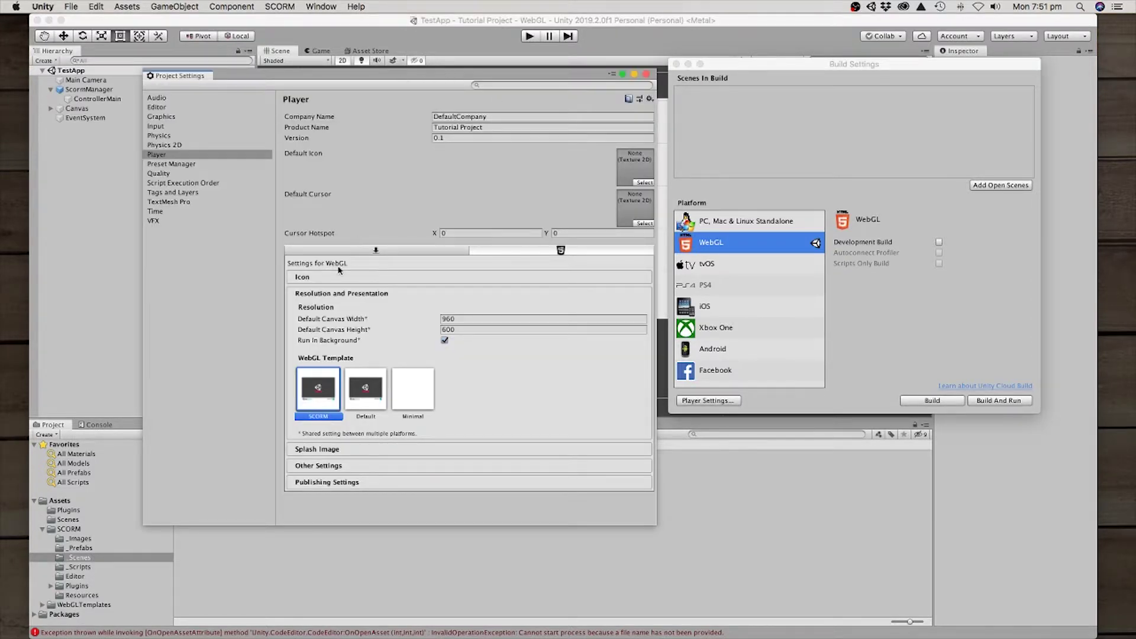
Step: Choose the SCORM WebGL template, set the default canvas width to 900, and close the Project Settings
left_click(370, 396)
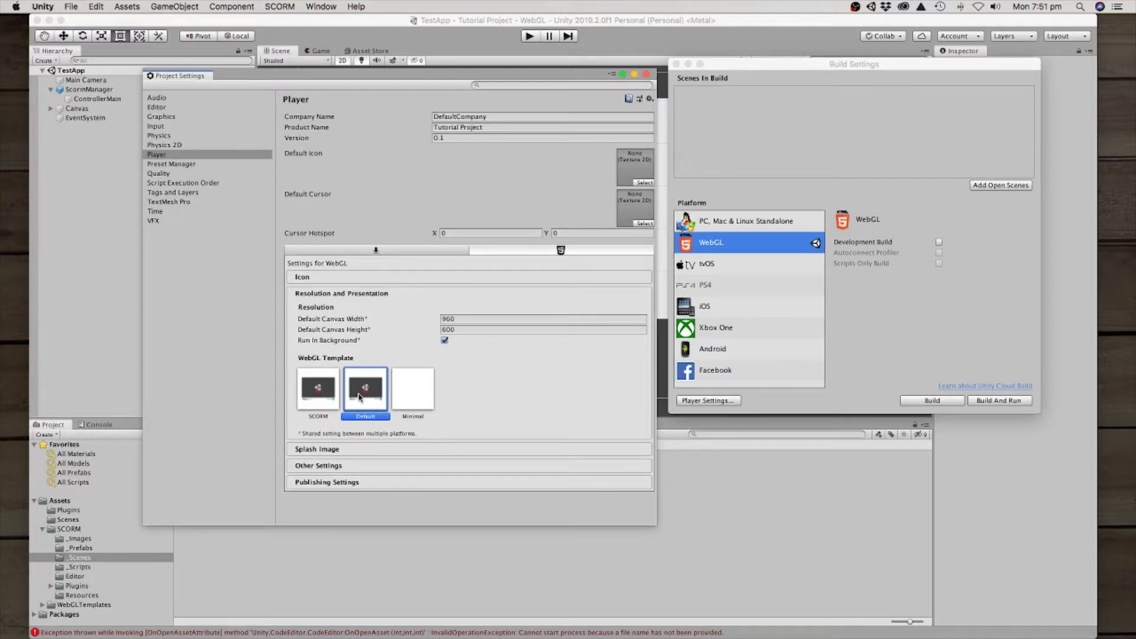
left_click(323, 395)
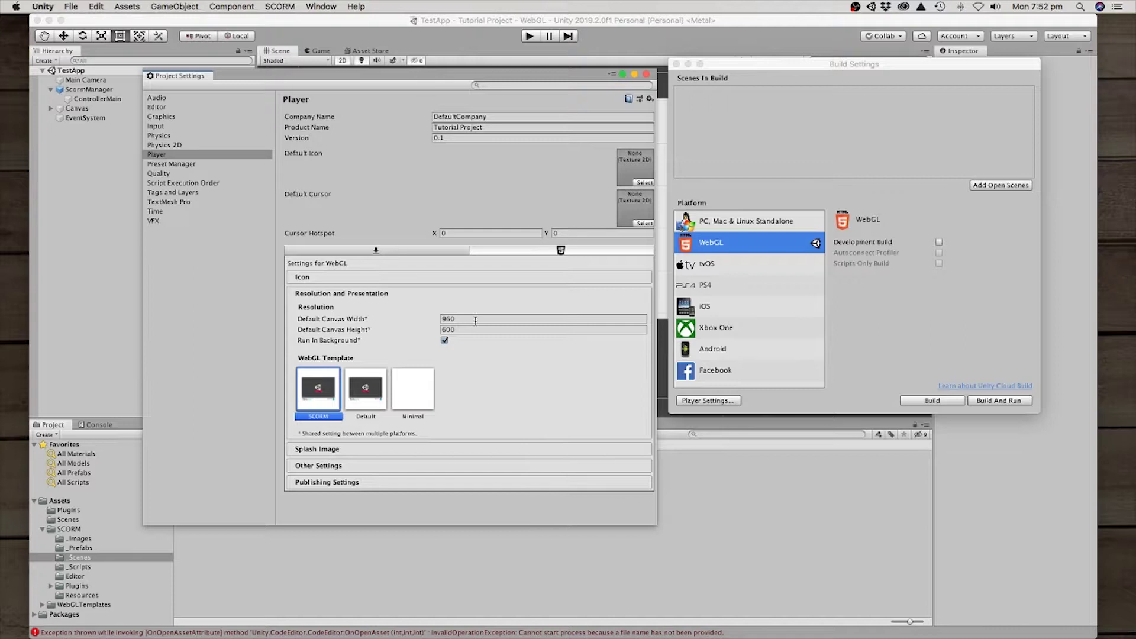
double_click(448, 320)
type("900")
left_click(646, 74)
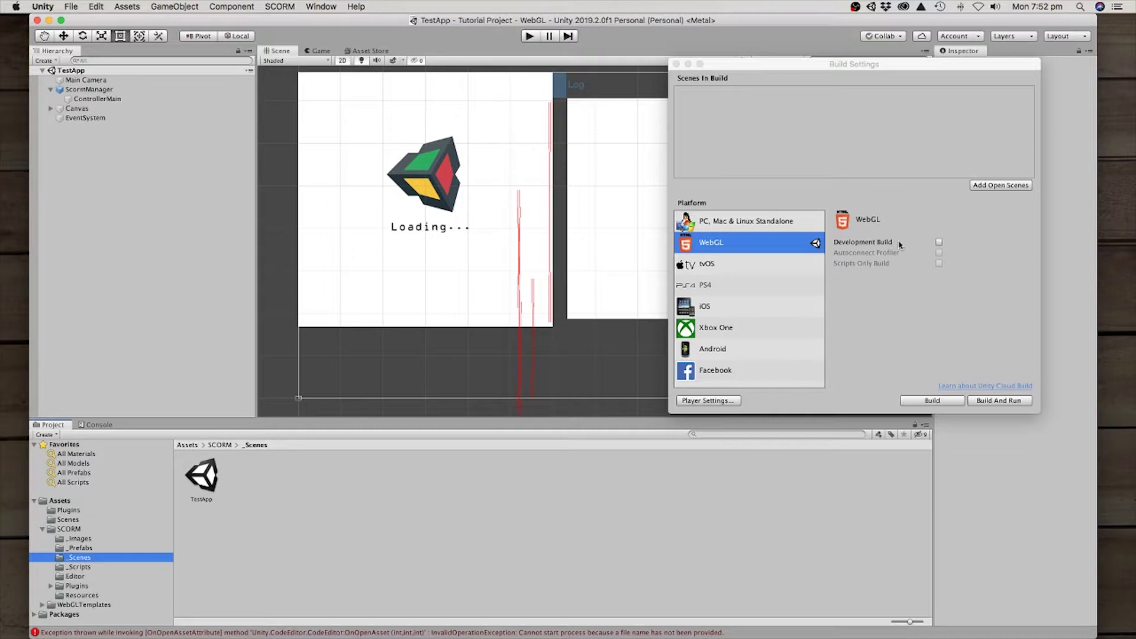
Step: Start a WebGL build with Development Build turned off
left_click(939, 242)
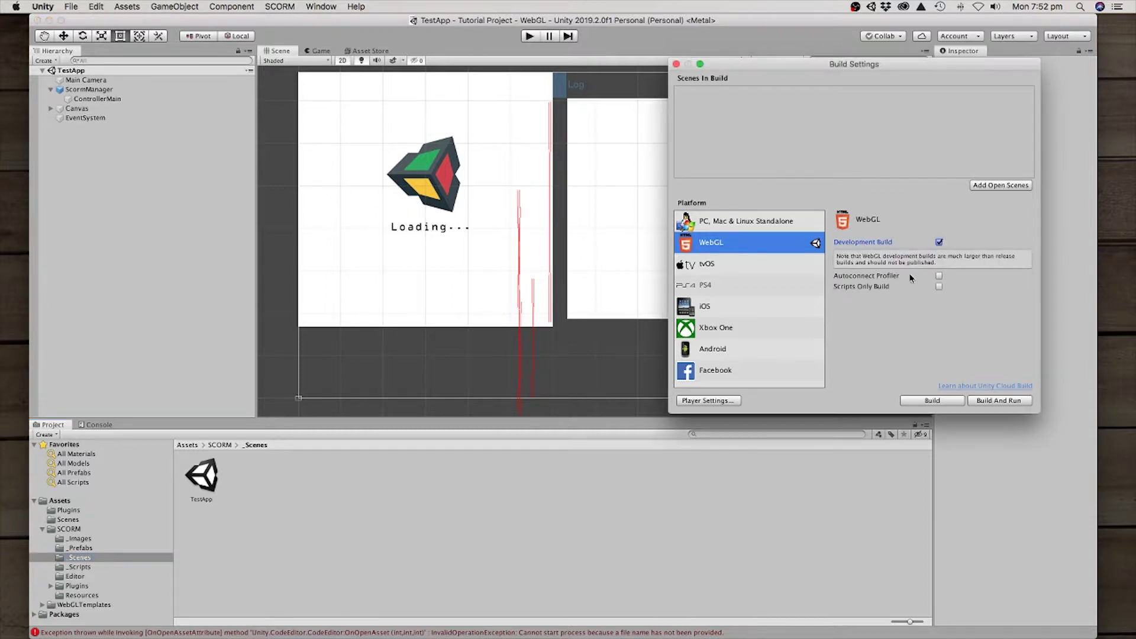
left_click(939, 242)
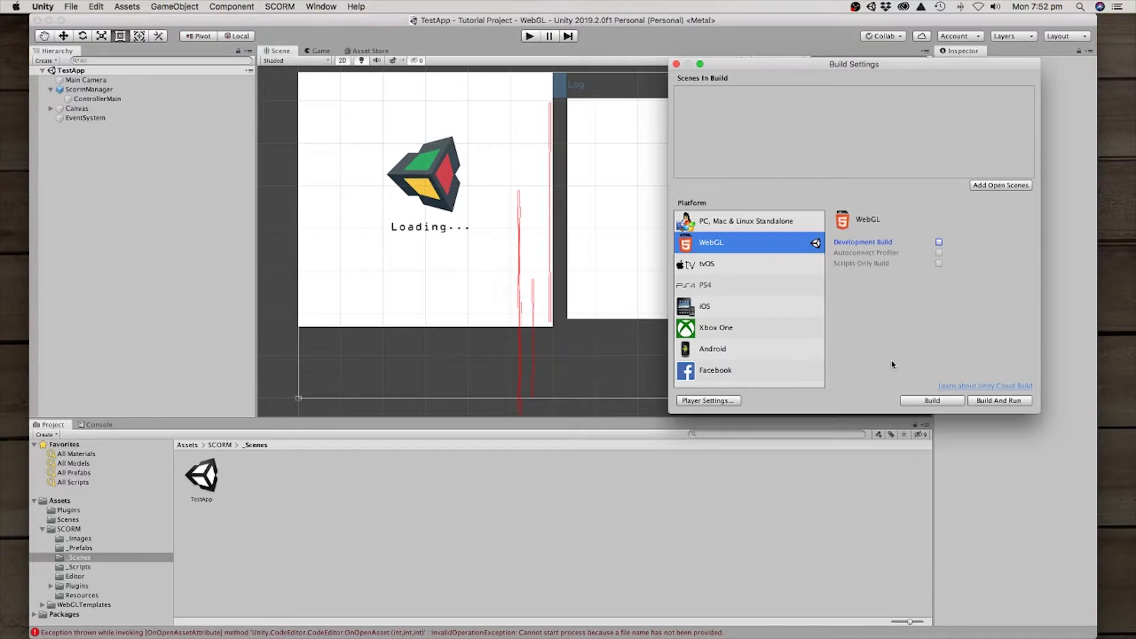
left_click(928, 404)
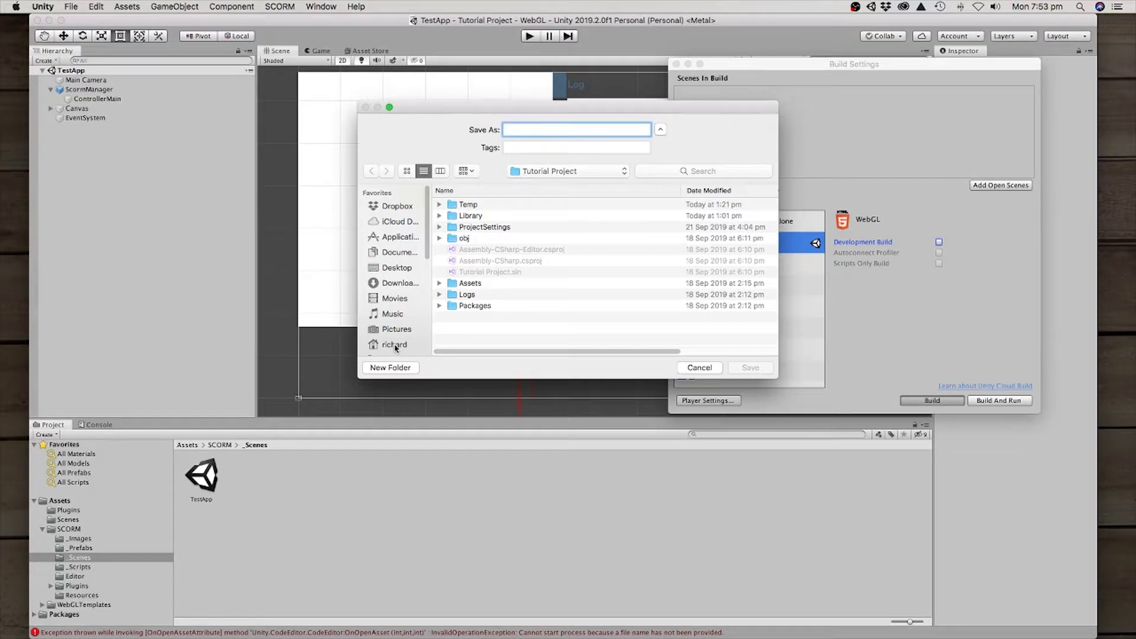
Step: Save the build as Tutorial_SCORM in the Unity Builds folder inside the home folder
left_click(395, 345)
scroll(488, 320, "down", 5)
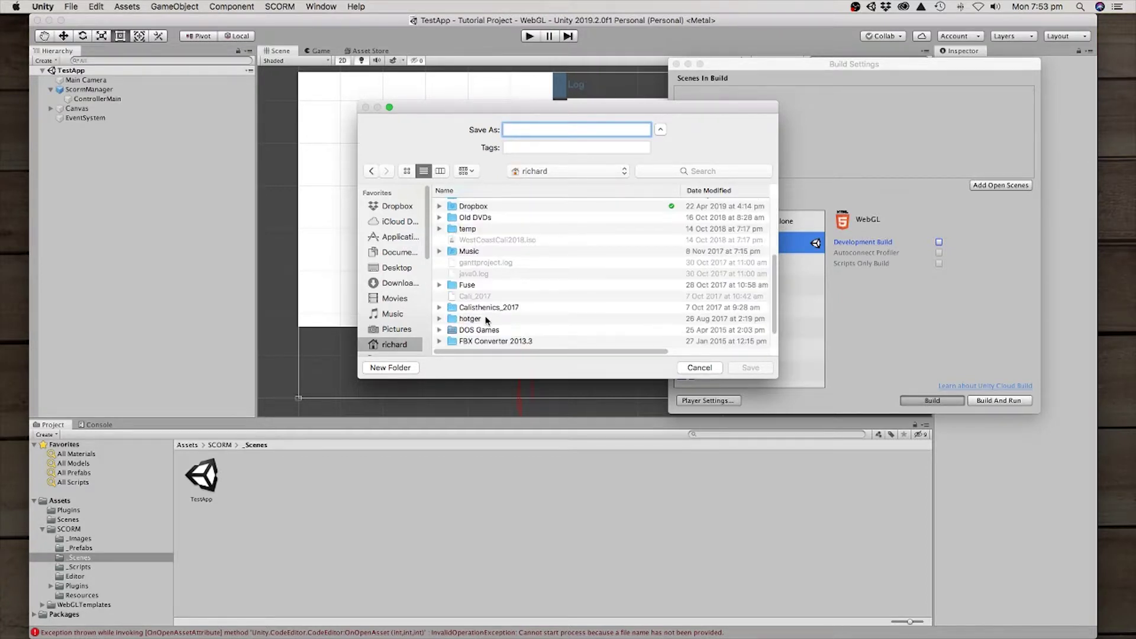
scroll(488, 320, "up", 5)
left_click(632, 194)
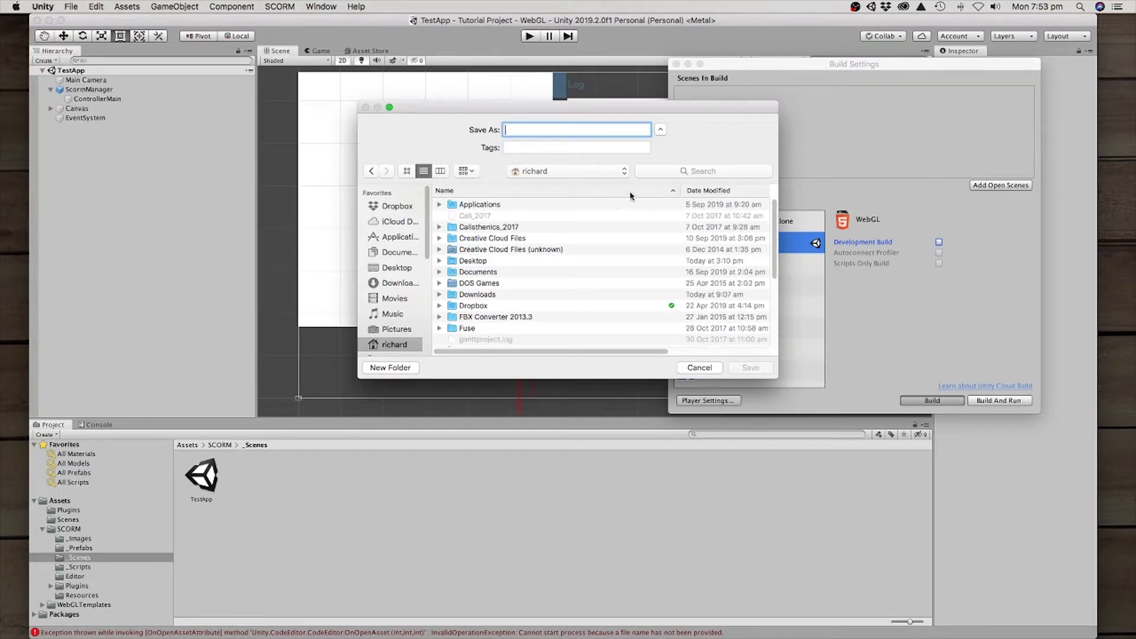
scroll(550, 292, "down", 3)
left_click(489, 308)
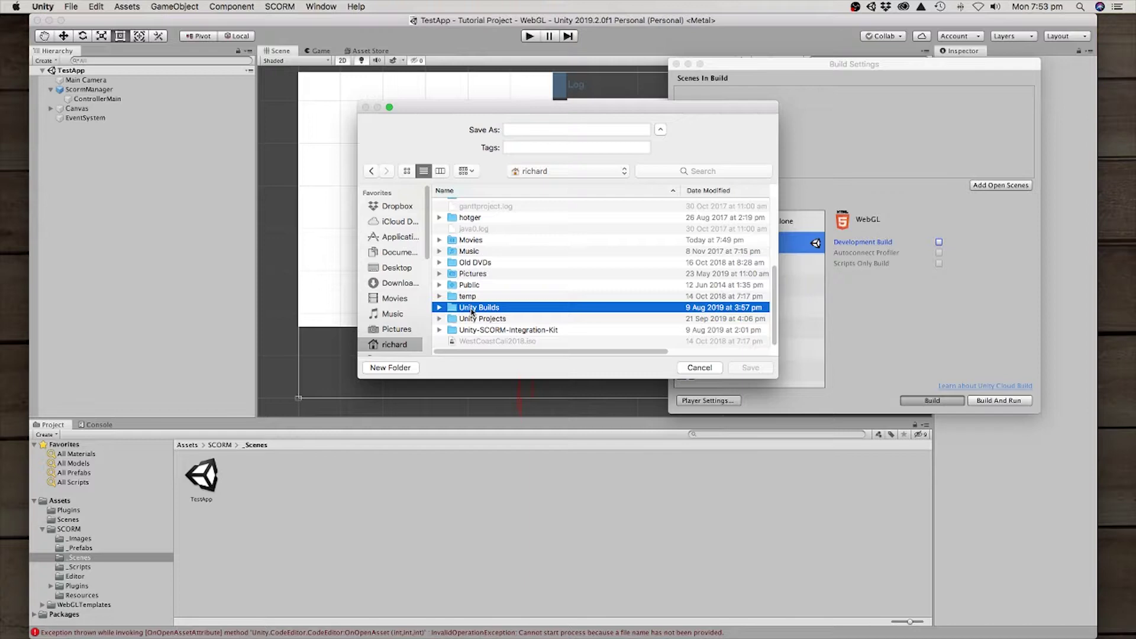
double_click(471, 311)
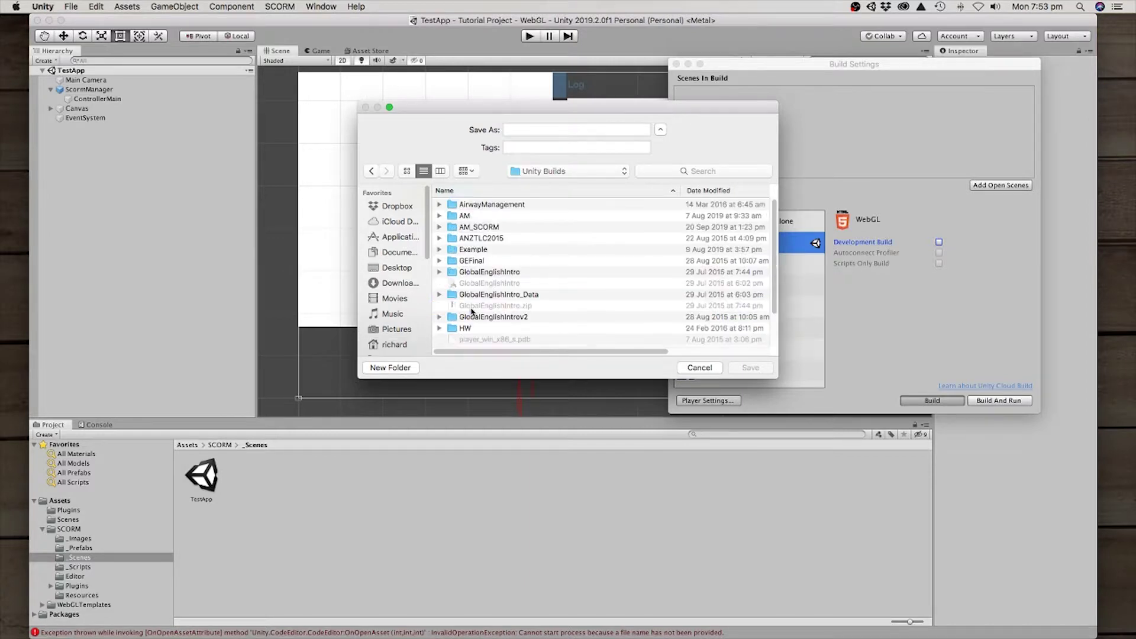
left_click(567, 128)
type("Tut")
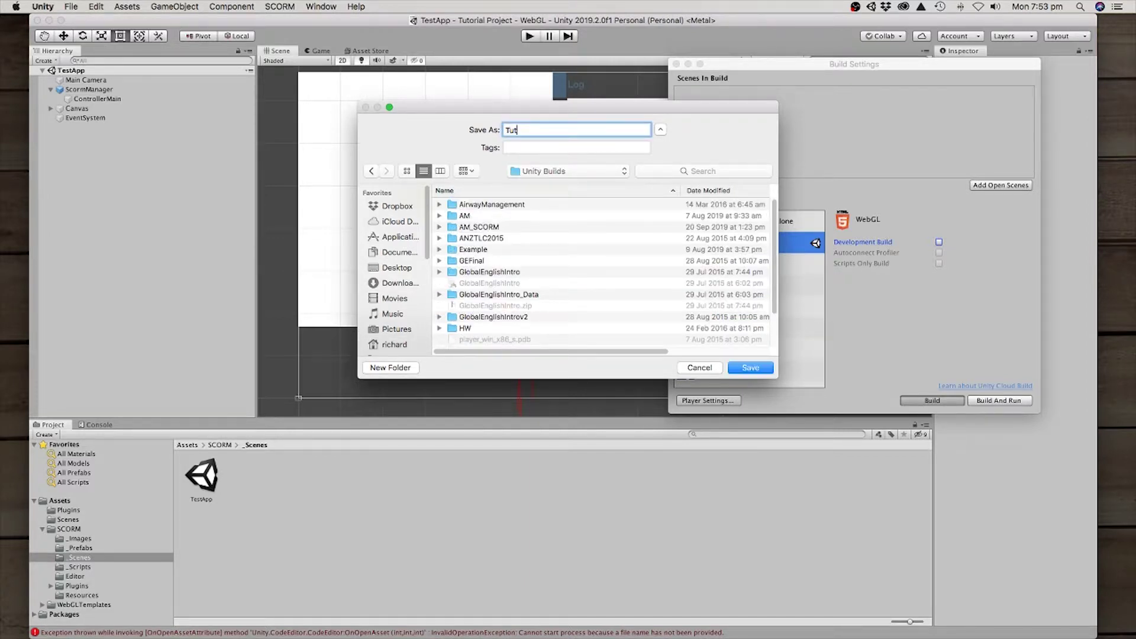
type("orial_SCORM")
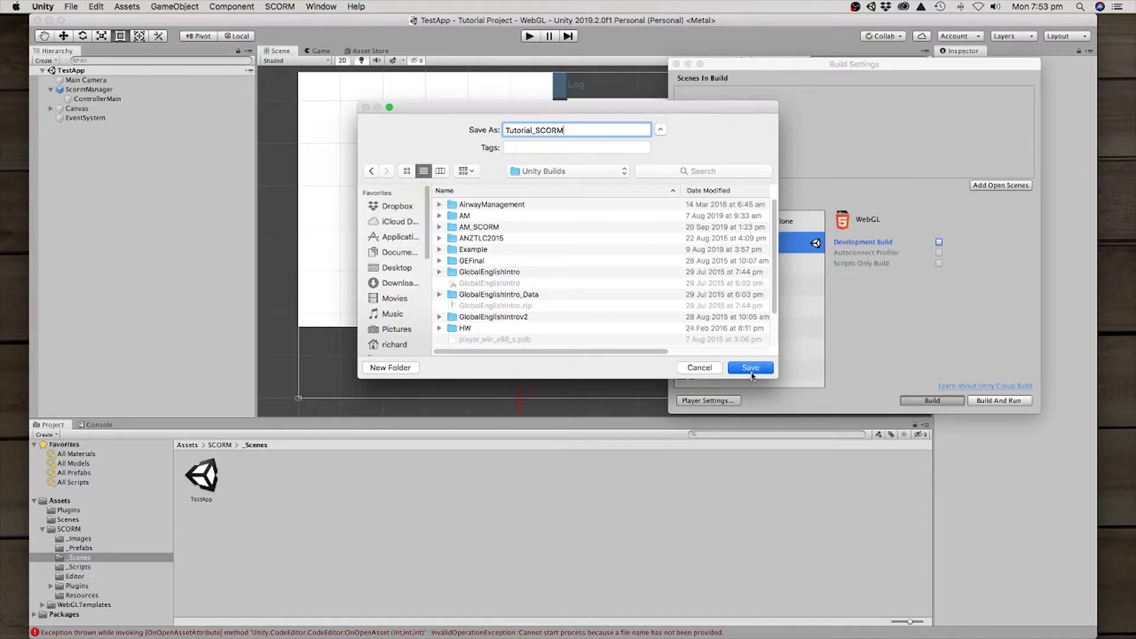
left_click(750, 368)
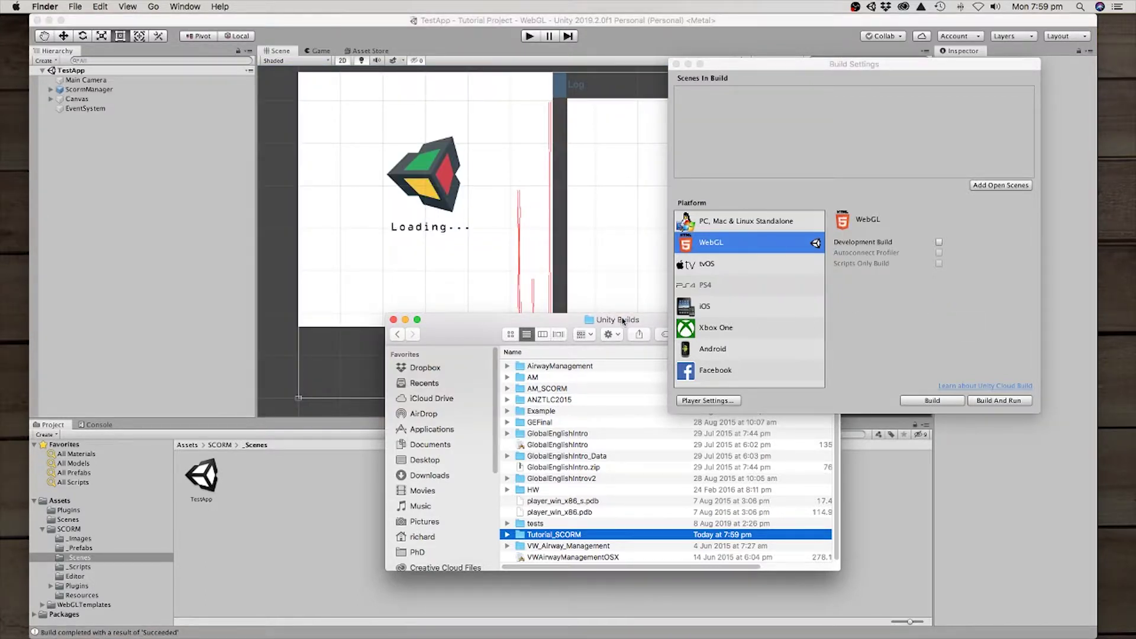
Step: Close the Build Settings and examine scorm.js and ScormSimulator.js in the TemplateData folder of the Tutorial_SCORM build
left_click(677, 65)
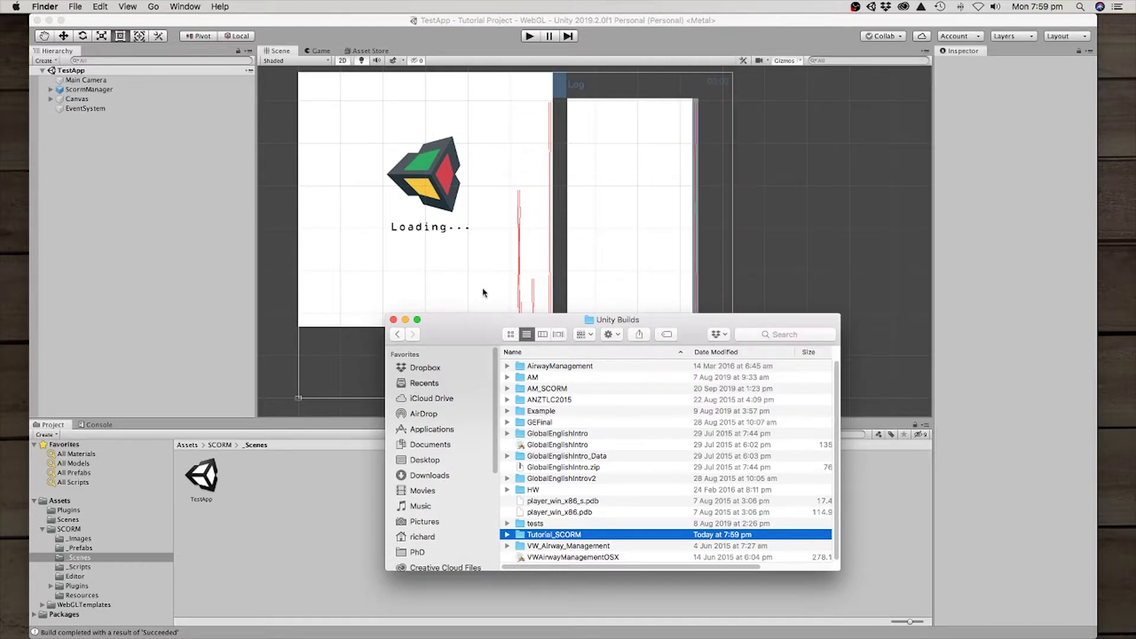
double_click(587, 540)
left_click_drag(702, 330, 551, 324)
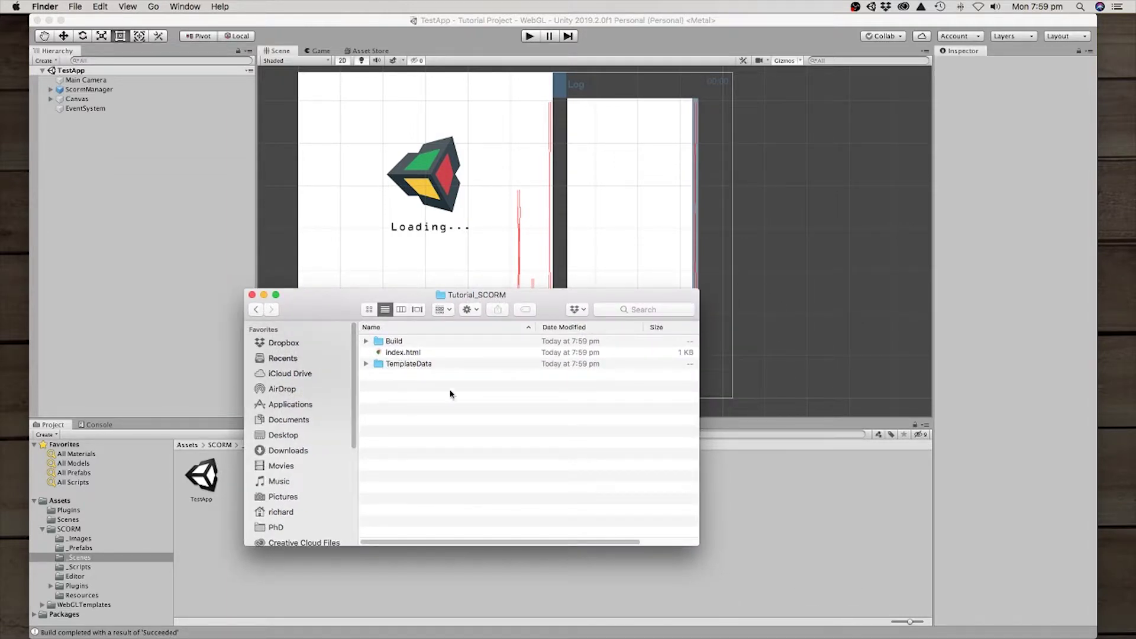
left_click(366, 364)
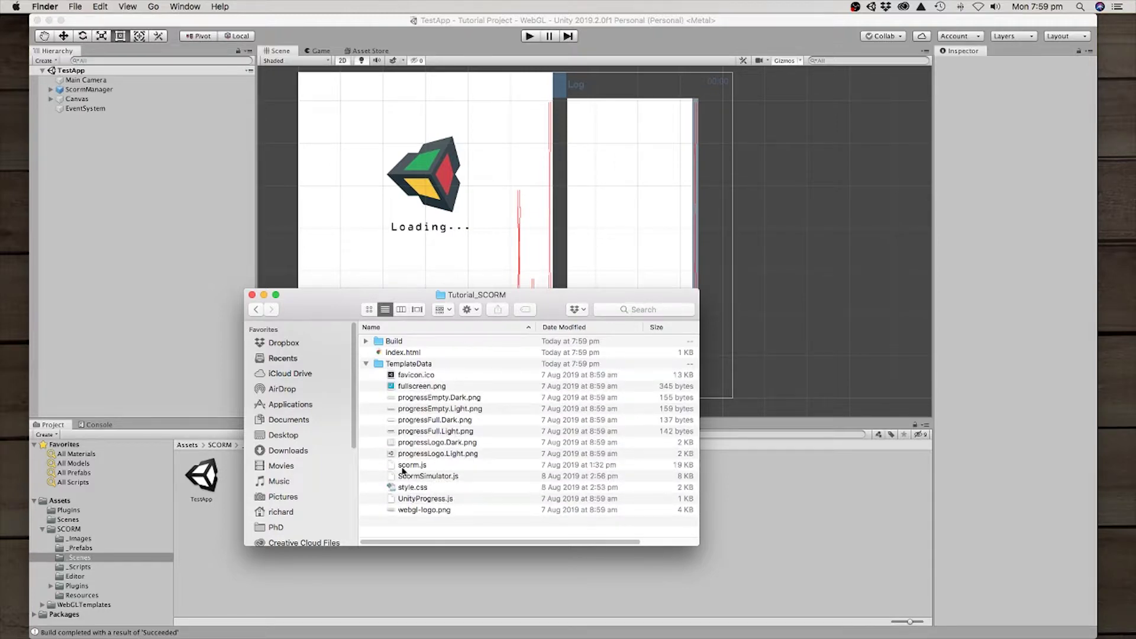
left_click(422, 468)
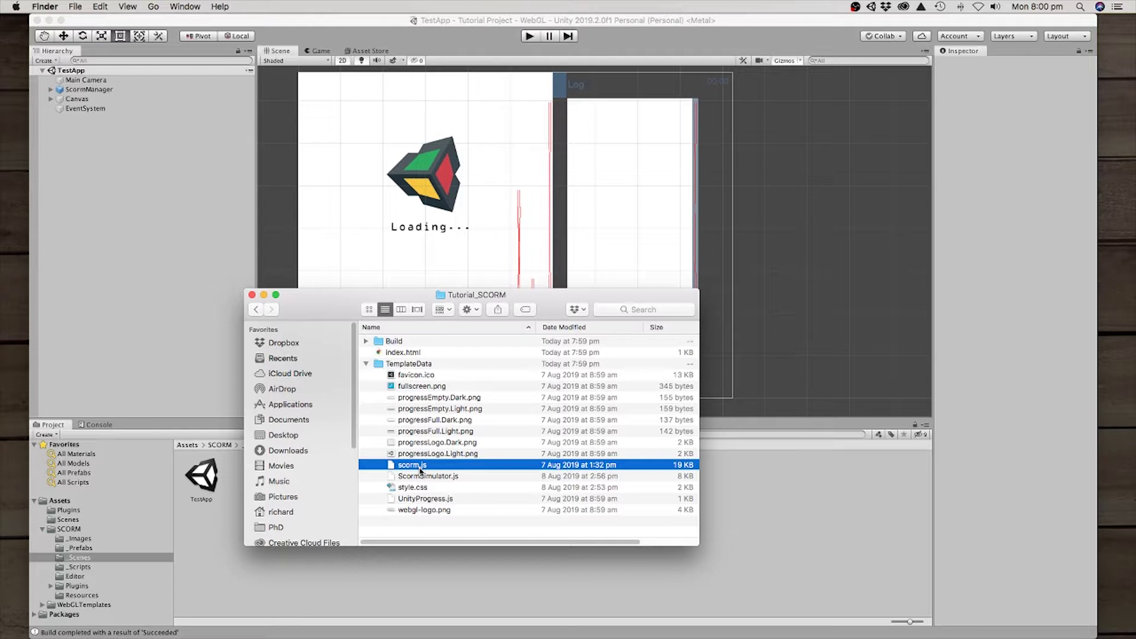
left_click(432, 475)
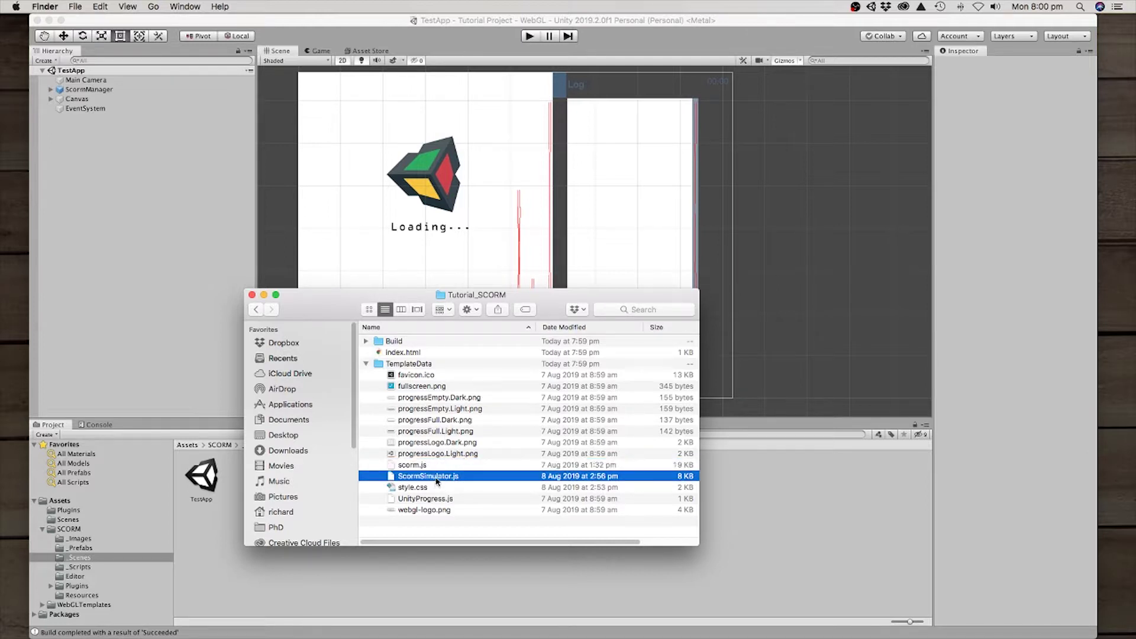
Step: Open ScormSimulator.js from the build folder in Sublime Text and arrange the editor and Finder windows side by side
key("super+Tab")
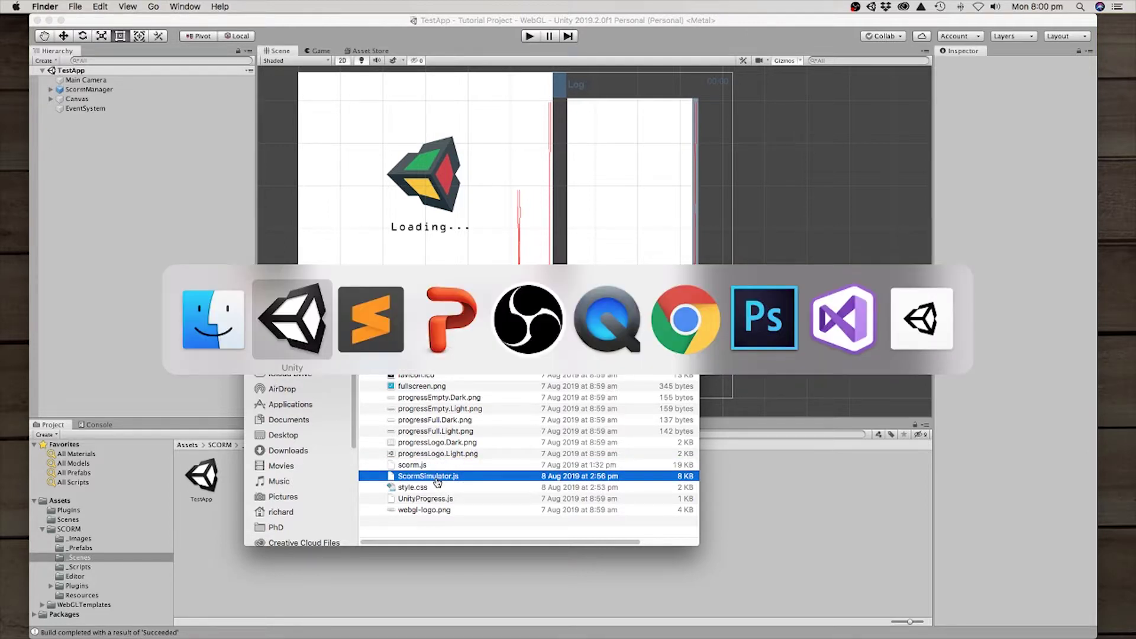
key("super+Tab")
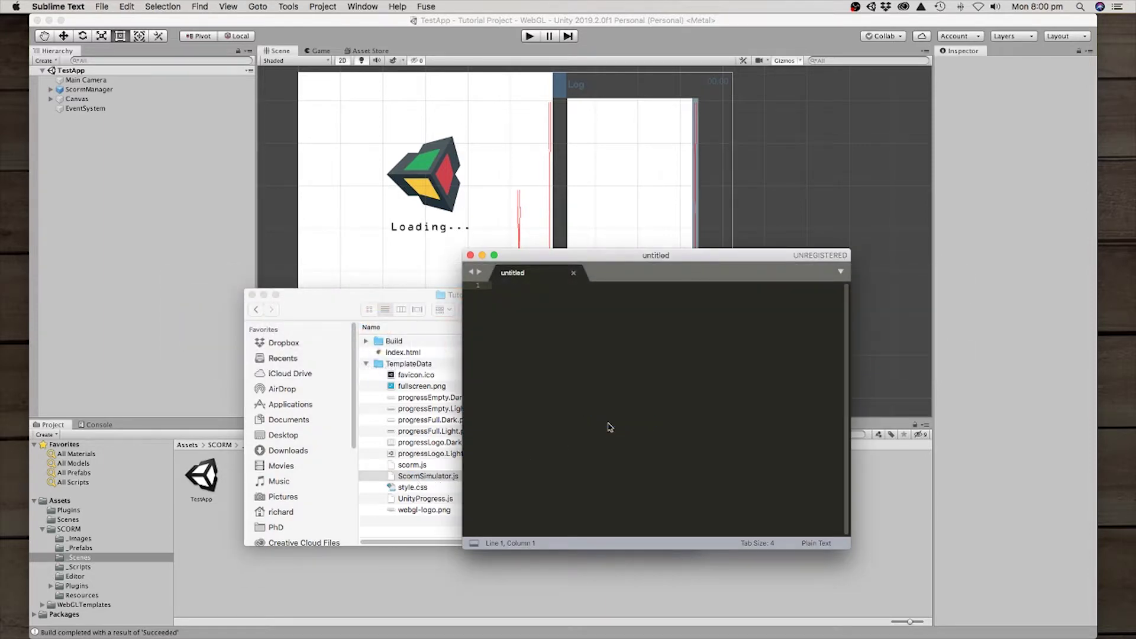
left_click_drag(610, 427, 610, 427)
left_click_drag(655, 255, 758, 210)
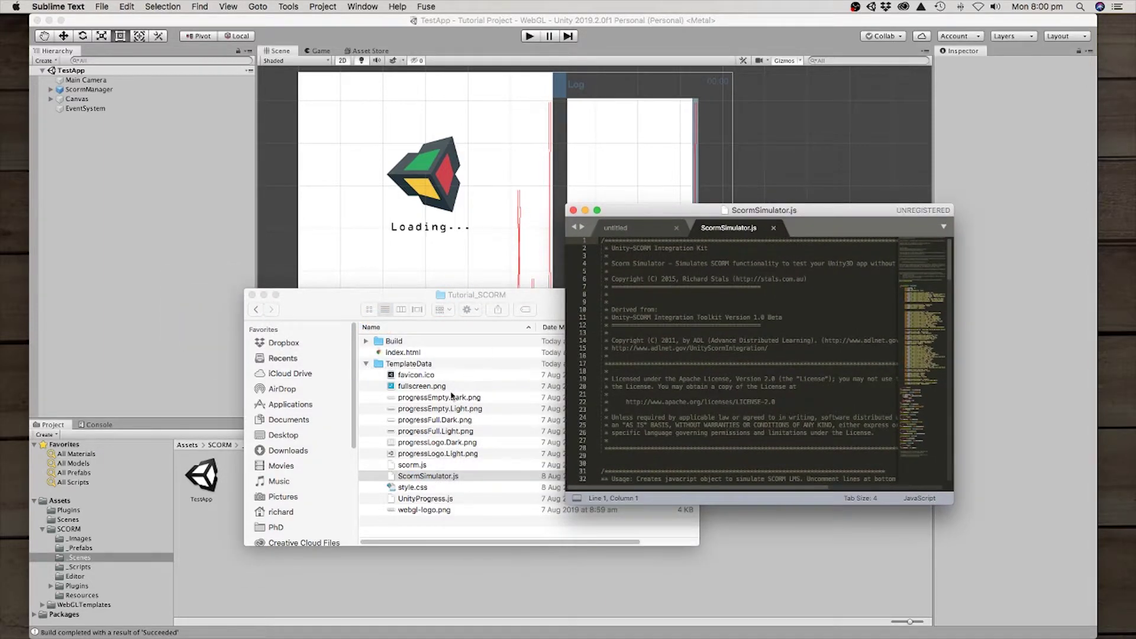
left_click_drag(391, 300, 245, 256)
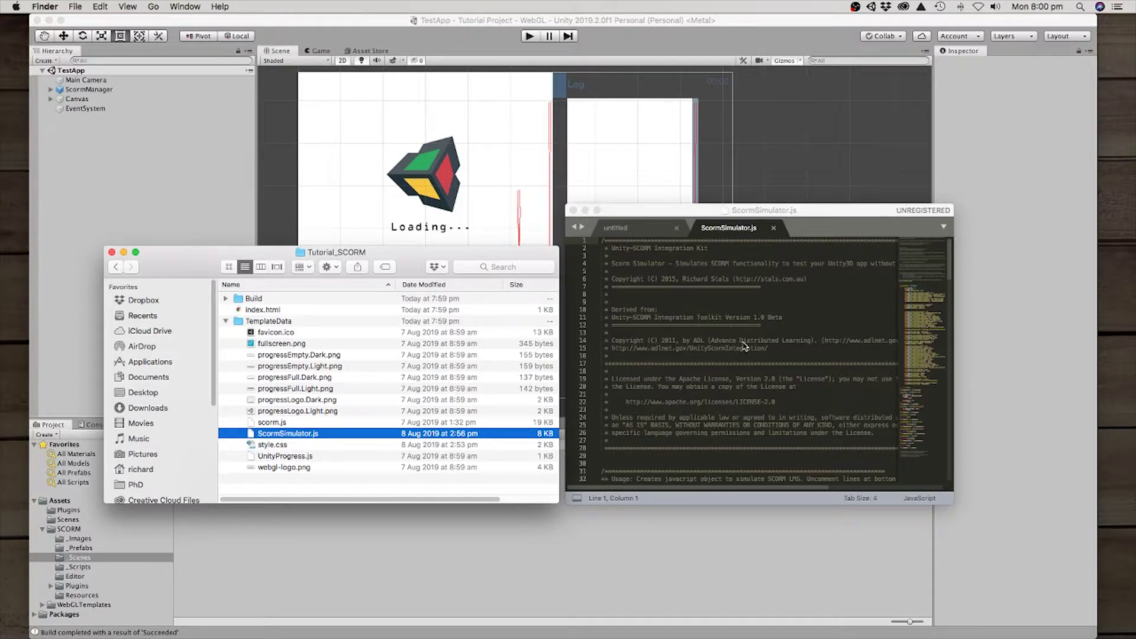
Step: Uncomment the window.API_1484_11 line at the end of ScormSimulator.js to simulate a SCORM 2004 LMS
scroll(742, 347, "down", 10)
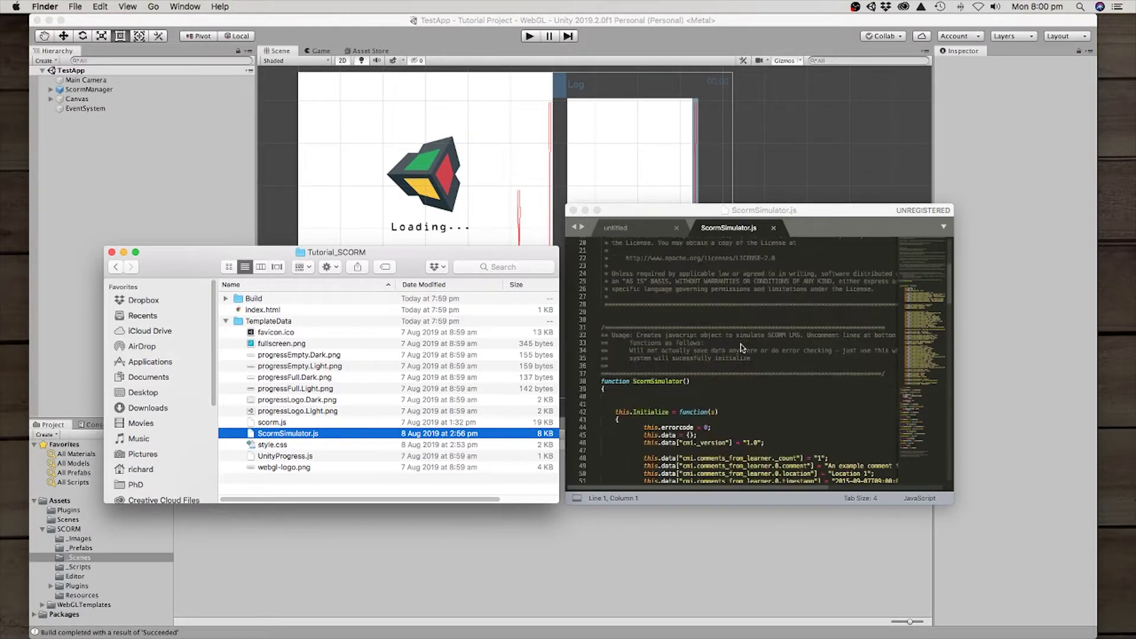
scroll(741, 347, "down", 20)
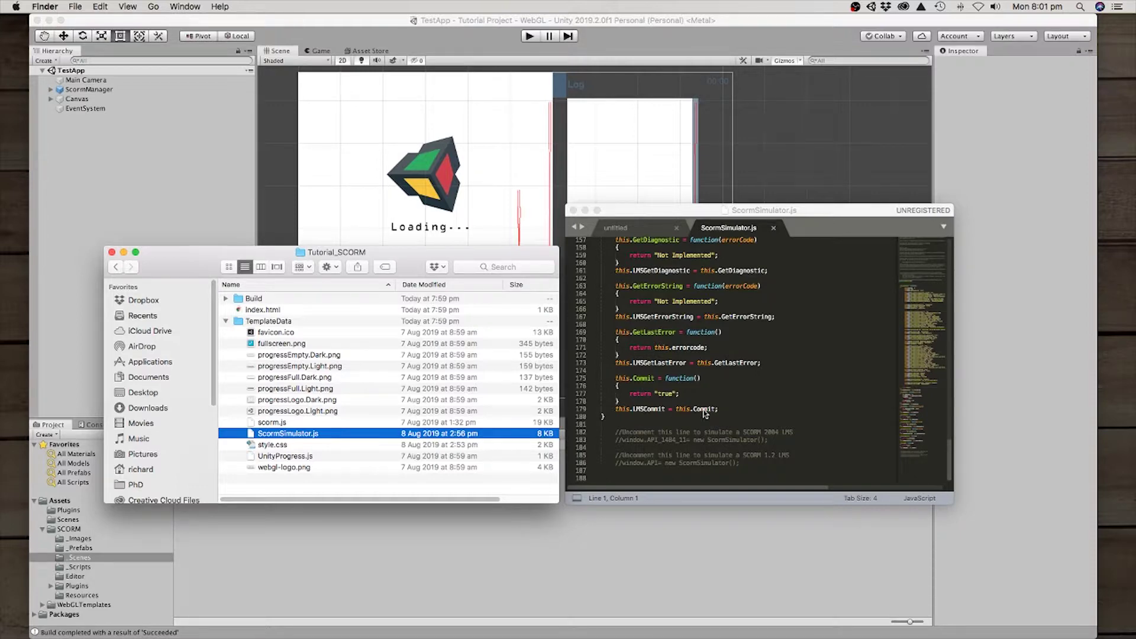
left_click(635, 440)
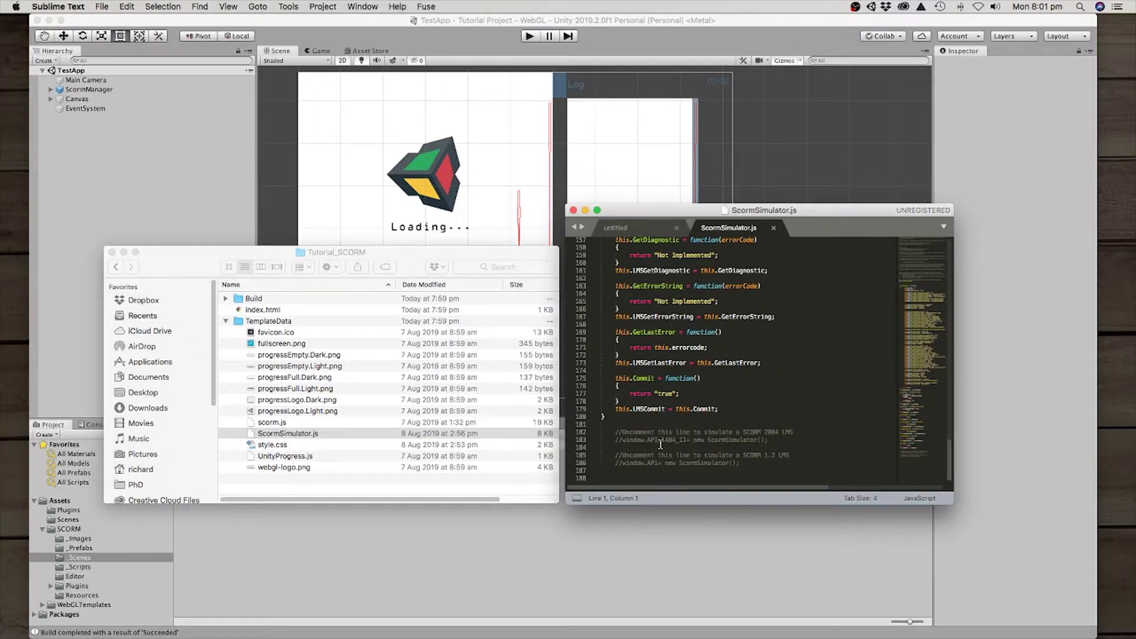
left_click(623, 441)
key("BackSpace")
key("BackSpace")
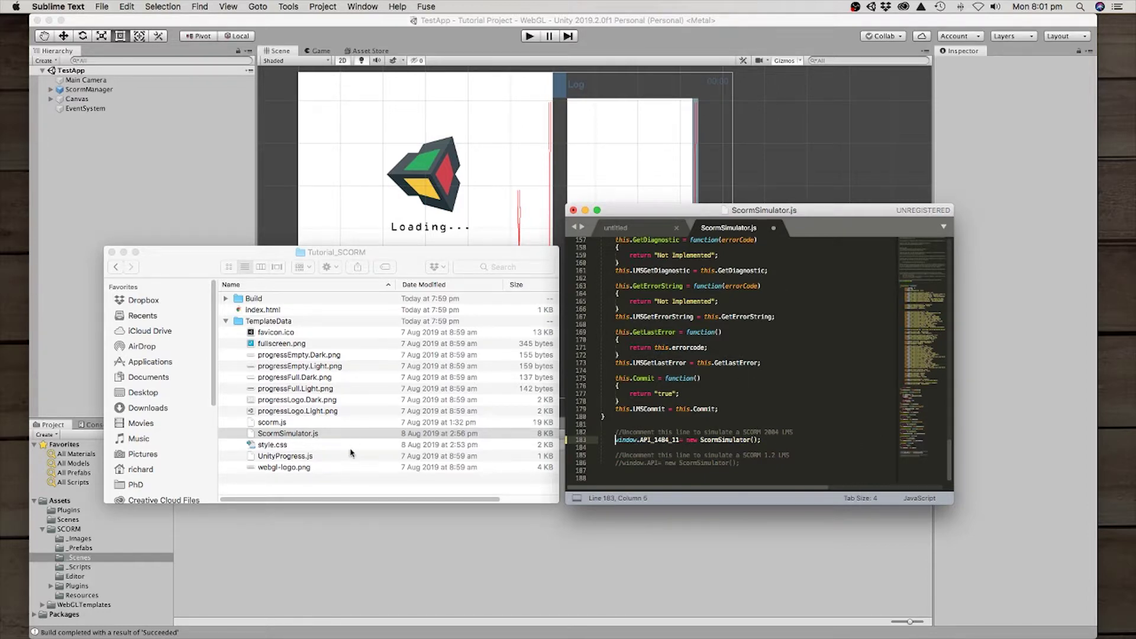
Step: Select index.html in the Tutorial_SCORM build folder, and switch back to Unity with the ScormManager object selected
left_click(271, 310)
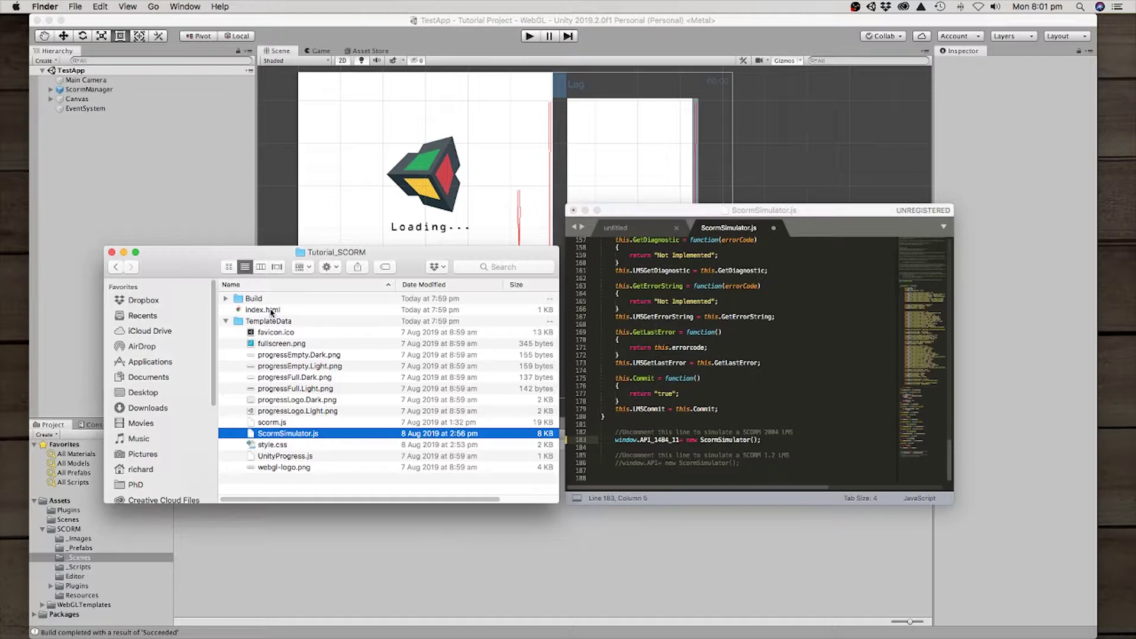
left_click(271, 311)
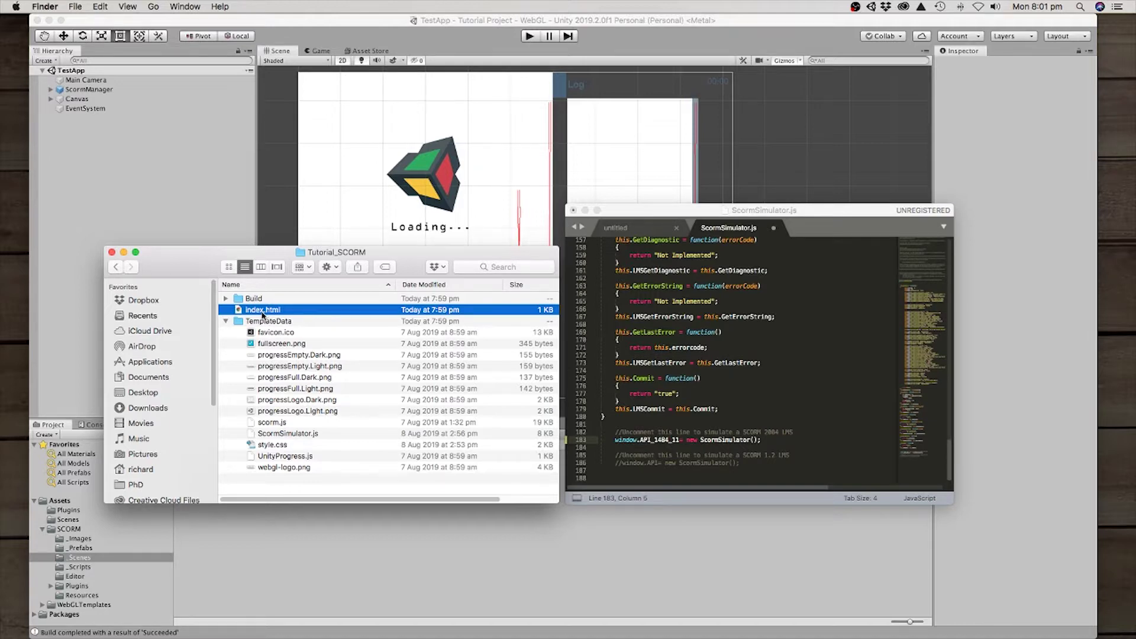
left_click(153, 89)
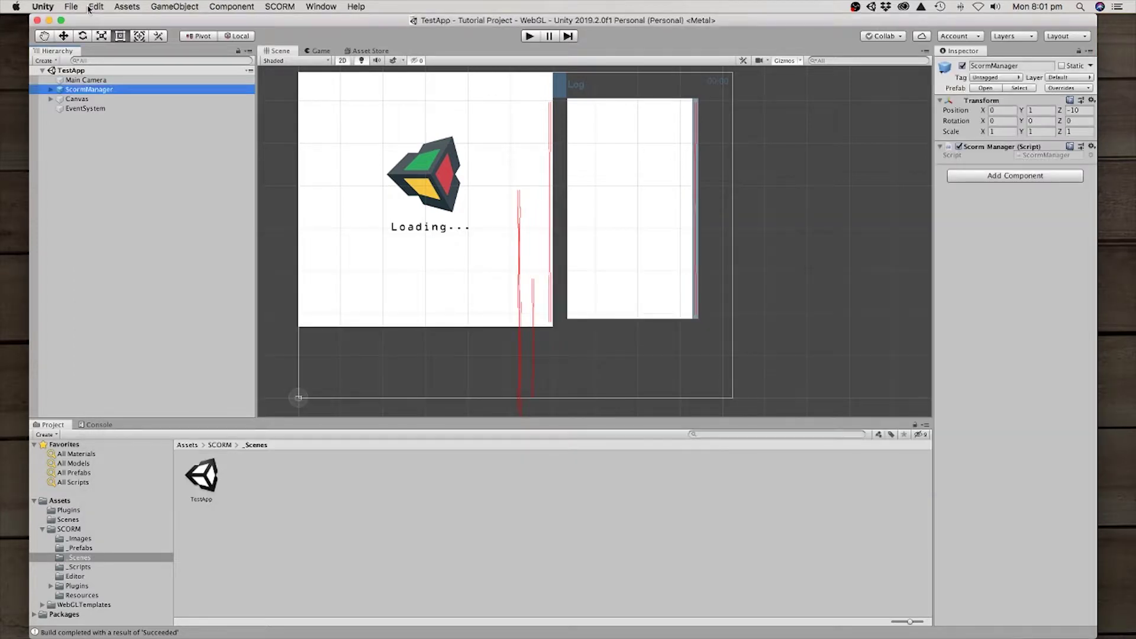
Step: Switch to Sublime Text and examine the simulated LMS data values and functions in ScormSimulator.js
left_click(72, 6)
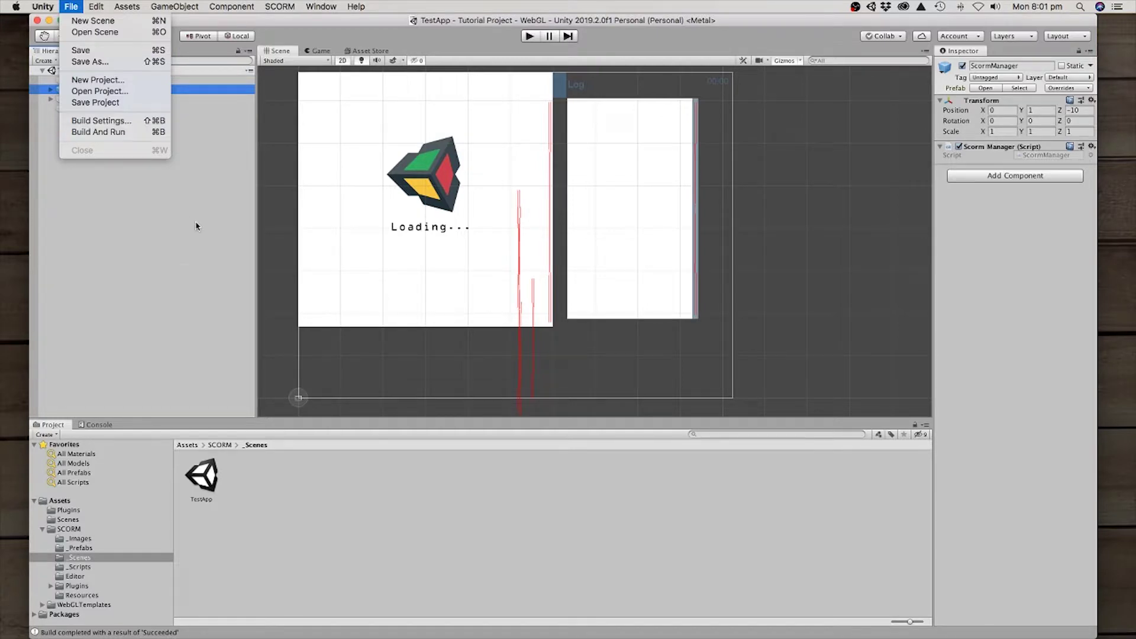
key("super+Tab")
key("super+Tab")
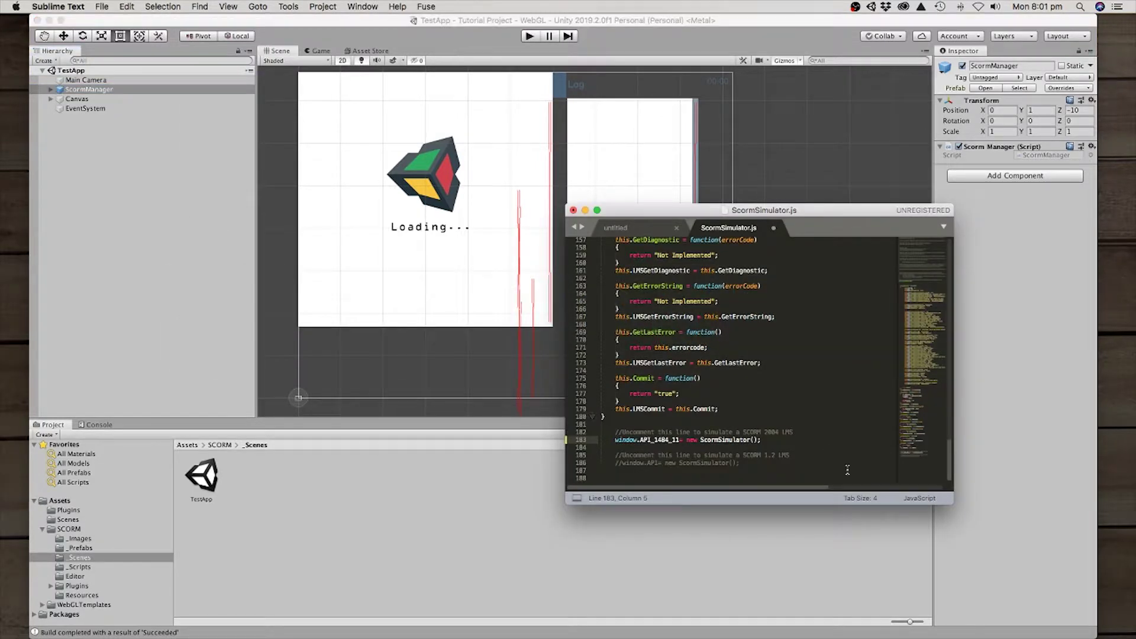
scroll(715, 444, "up", 9)
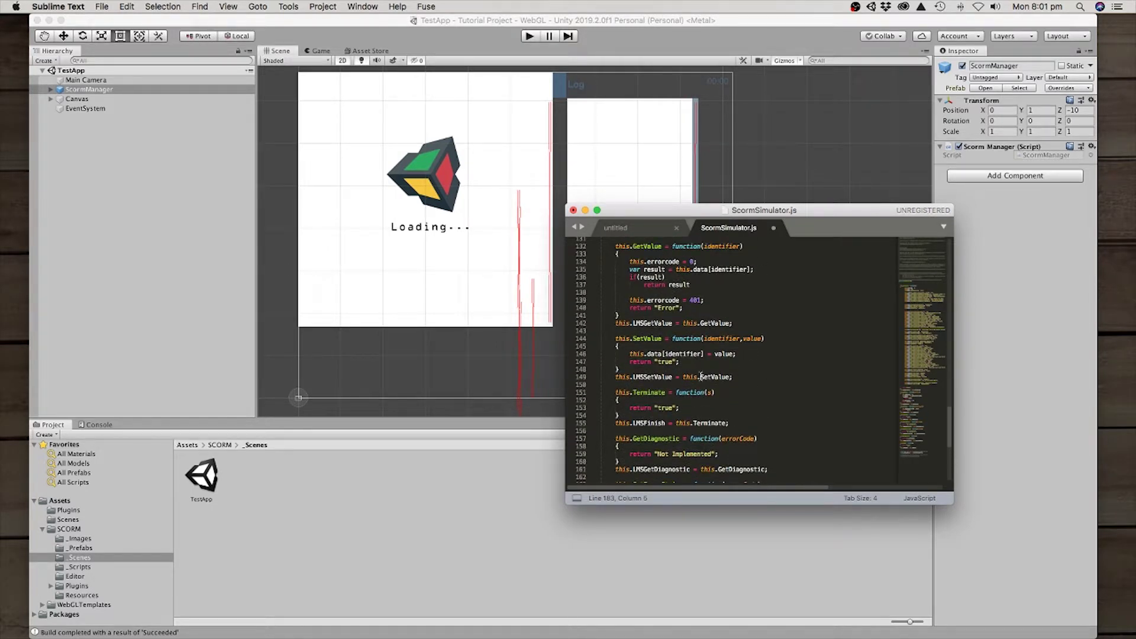
scroll(703, 422, "up", 5)
scroll(703, 422, "up", 7)
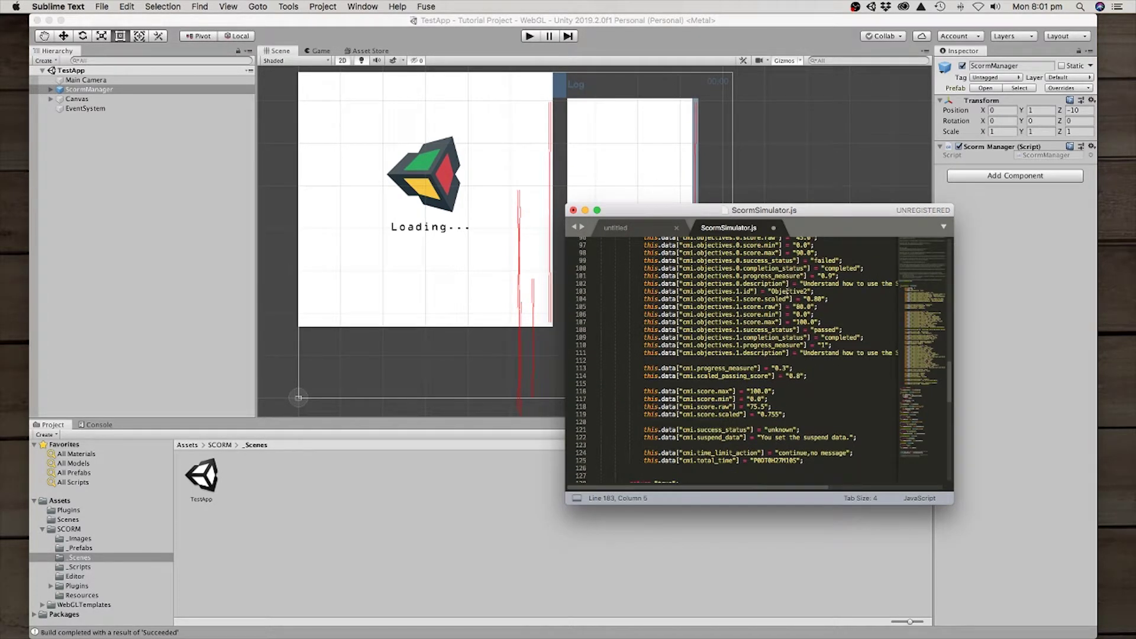
scroll(733, 365, "up", 20)
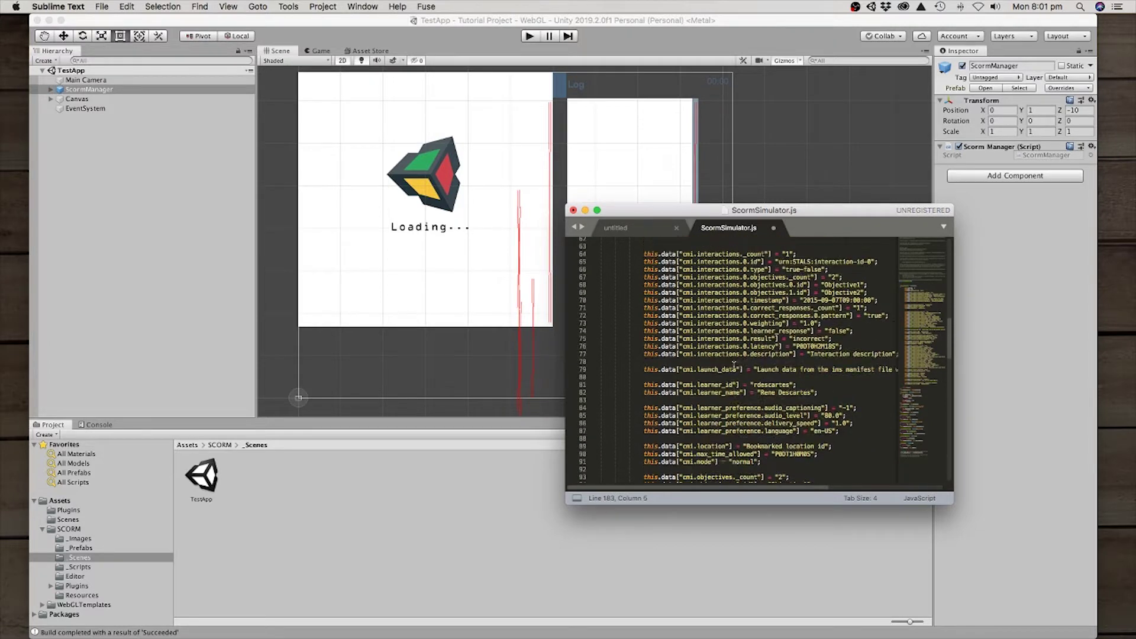
scroll(733, 365, "down", 9)
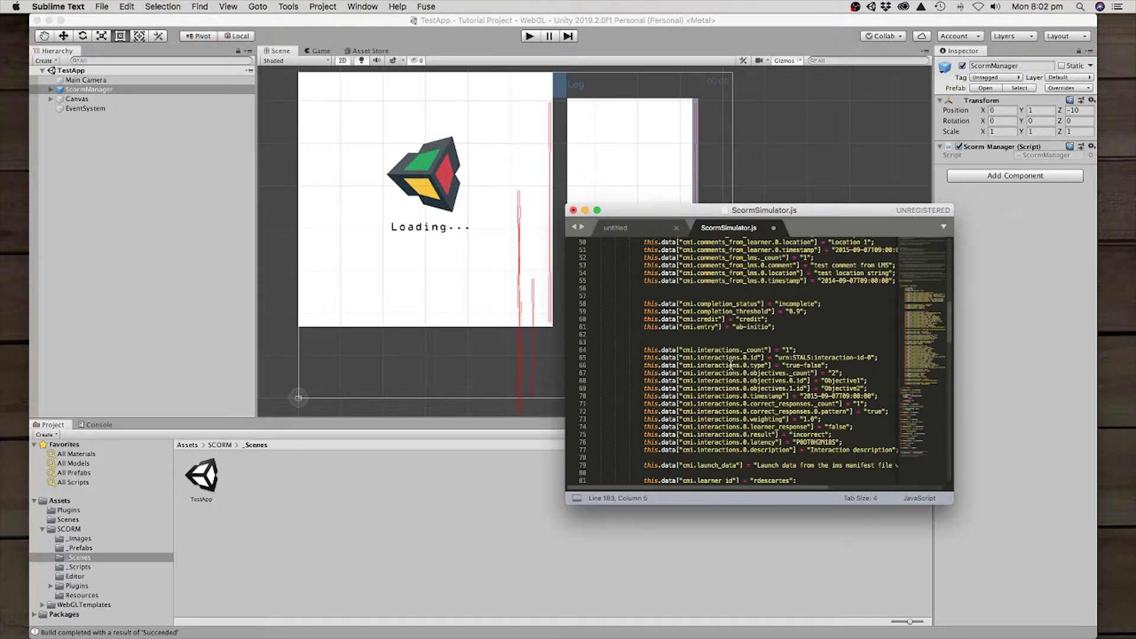
scroll(731, 365, "down", 20)
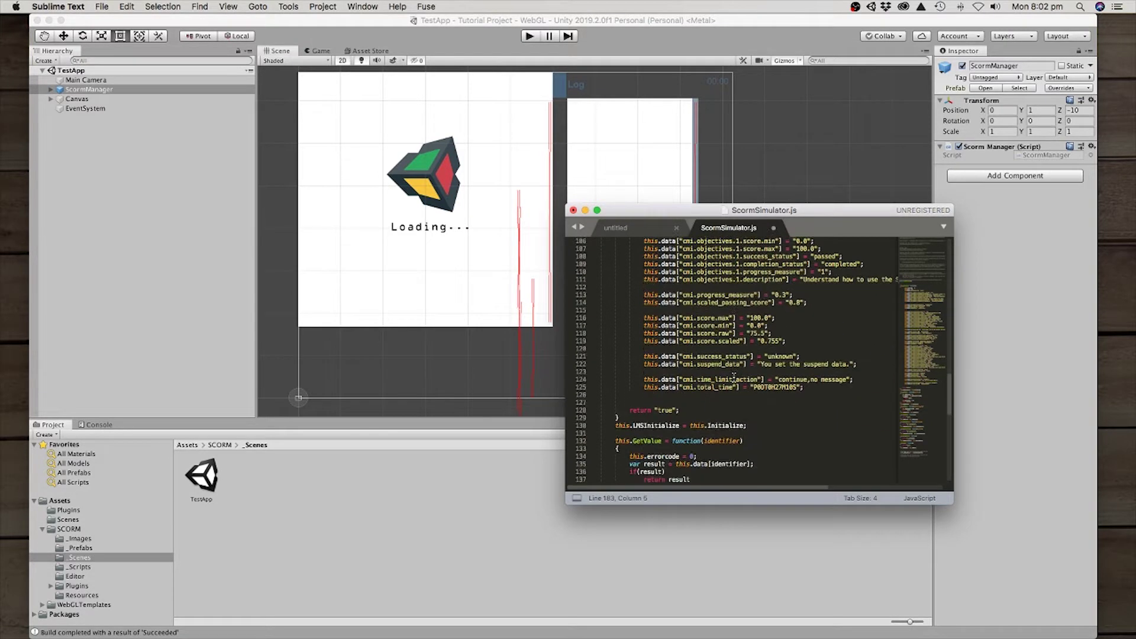
scroll(733, 379, "down", 1)
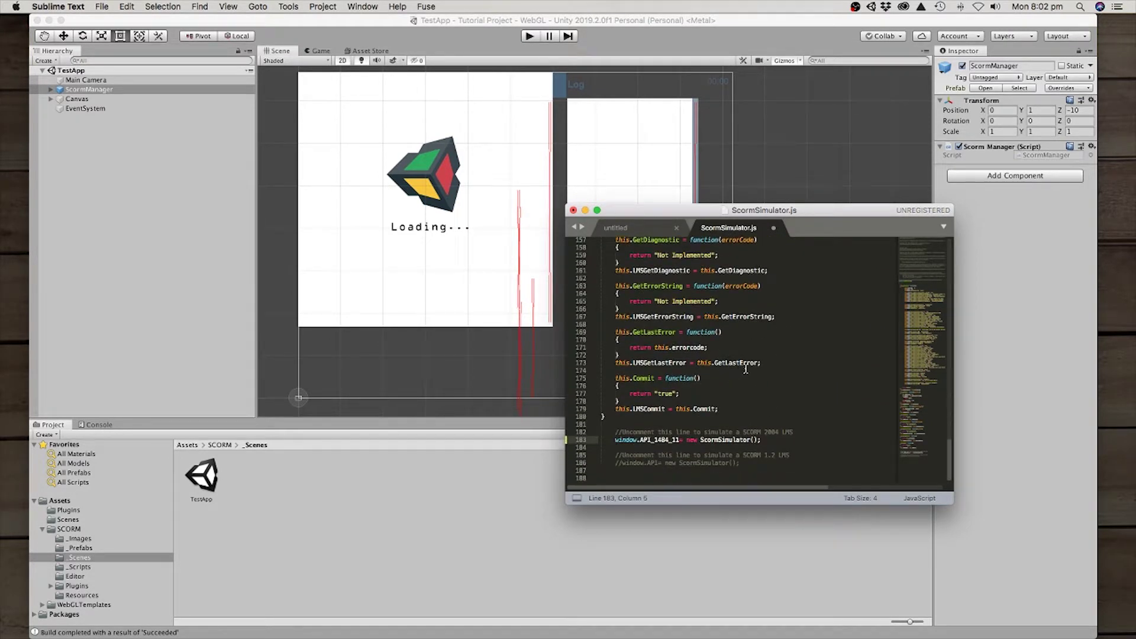
Step: Close the Sublime Text window holding ScormSimulator.js and return to Unity
left_click(572, 211)
left_click(523, 220)
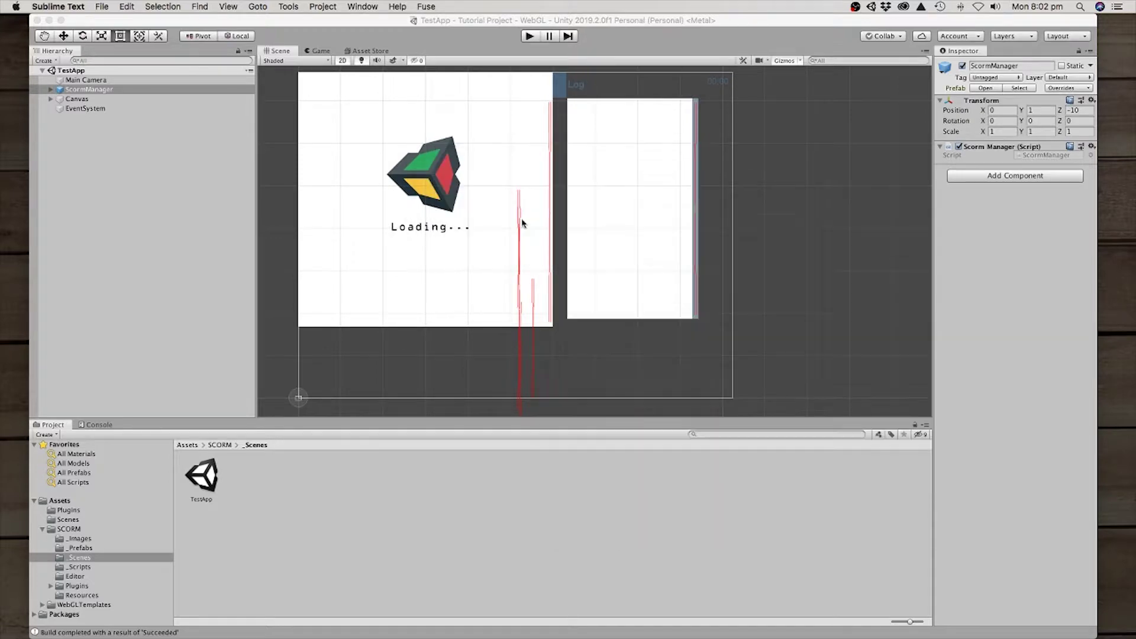
left_click(615, 290)
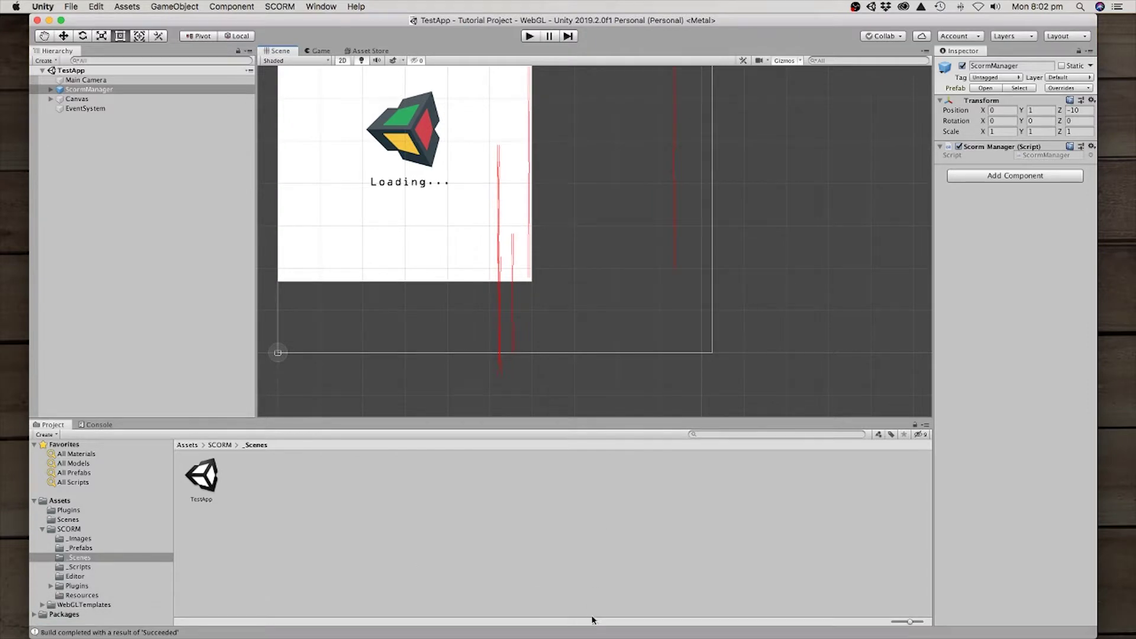
Step: Switch to Finder, collapse the TemplateData folder in the Tutorial_SCORM build and reposition the window
key("super+Tab")
key("super+Tab")
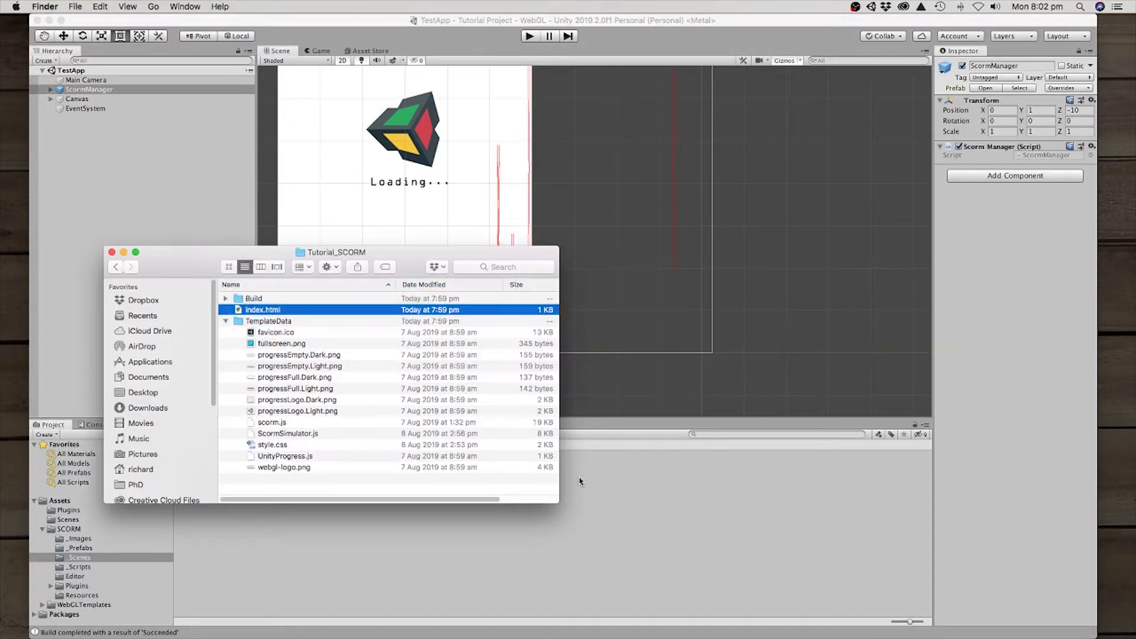
left_click(225, 321)
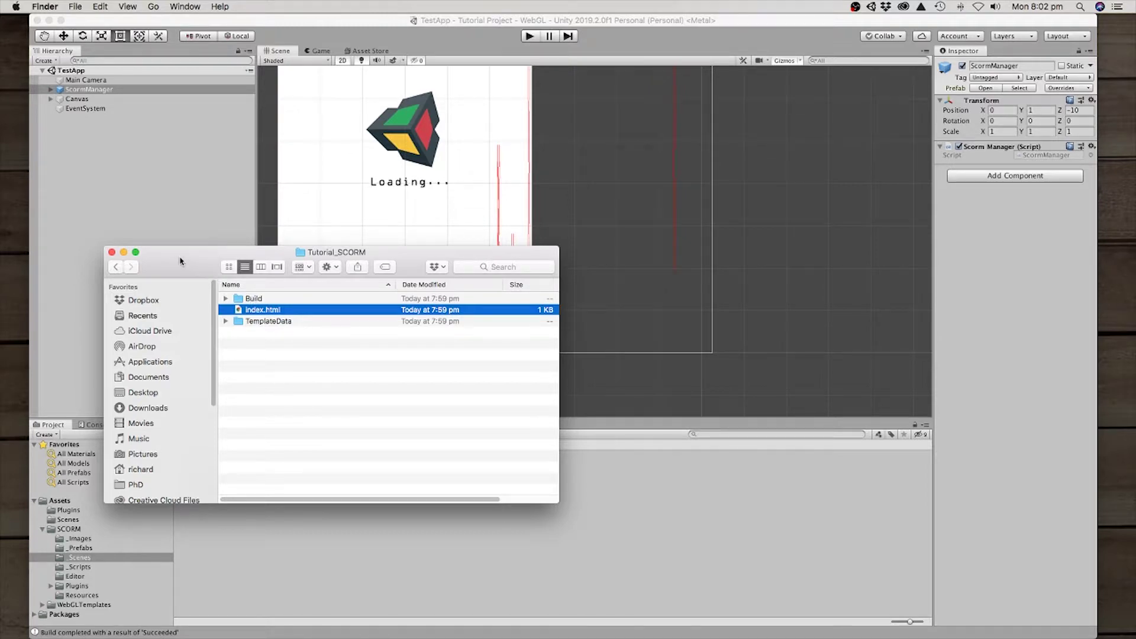
left_click_drag(180, 261, 255, 318)
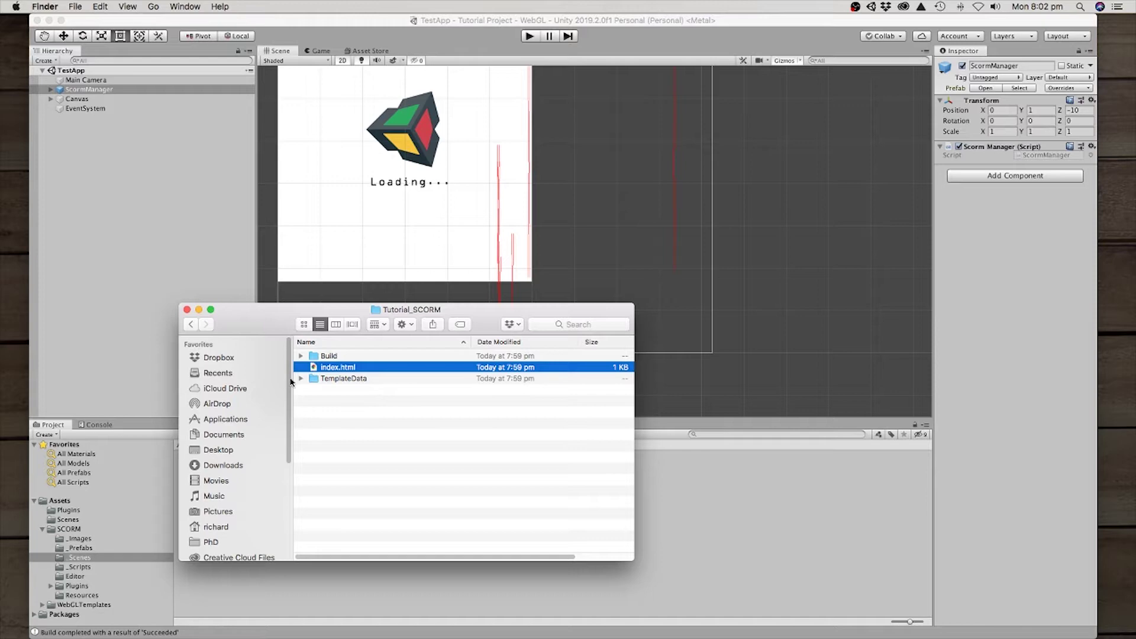
Step: Return to Unity and start the SCORM package export, accepting the notice about exporting the scene as a WebPlayer first
left_click(234, 213)
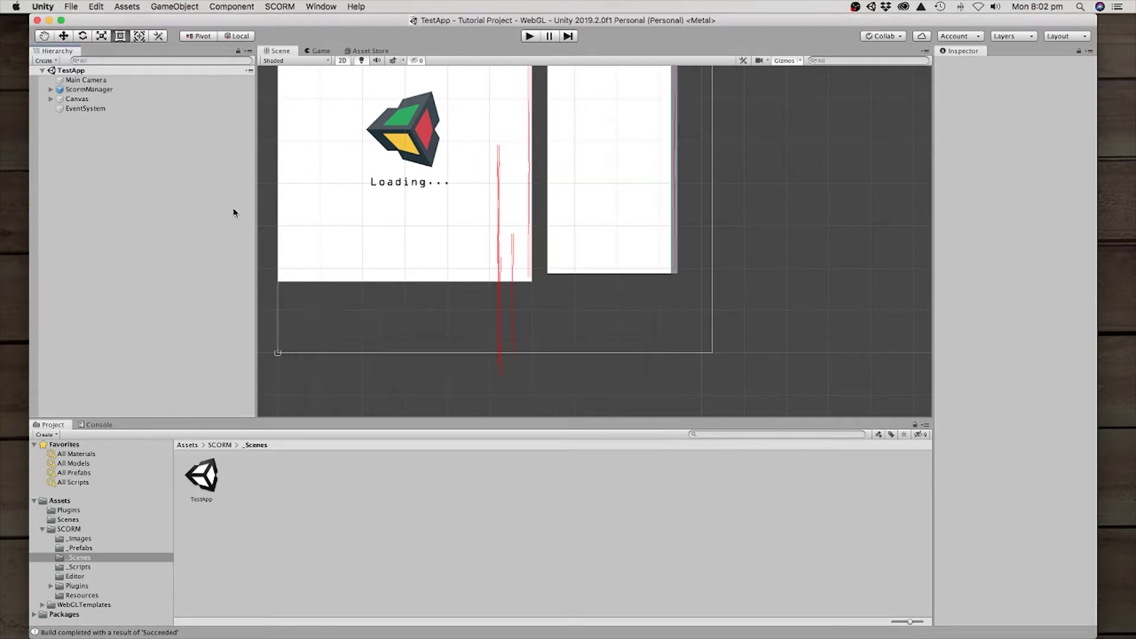
left_click(289, 6)
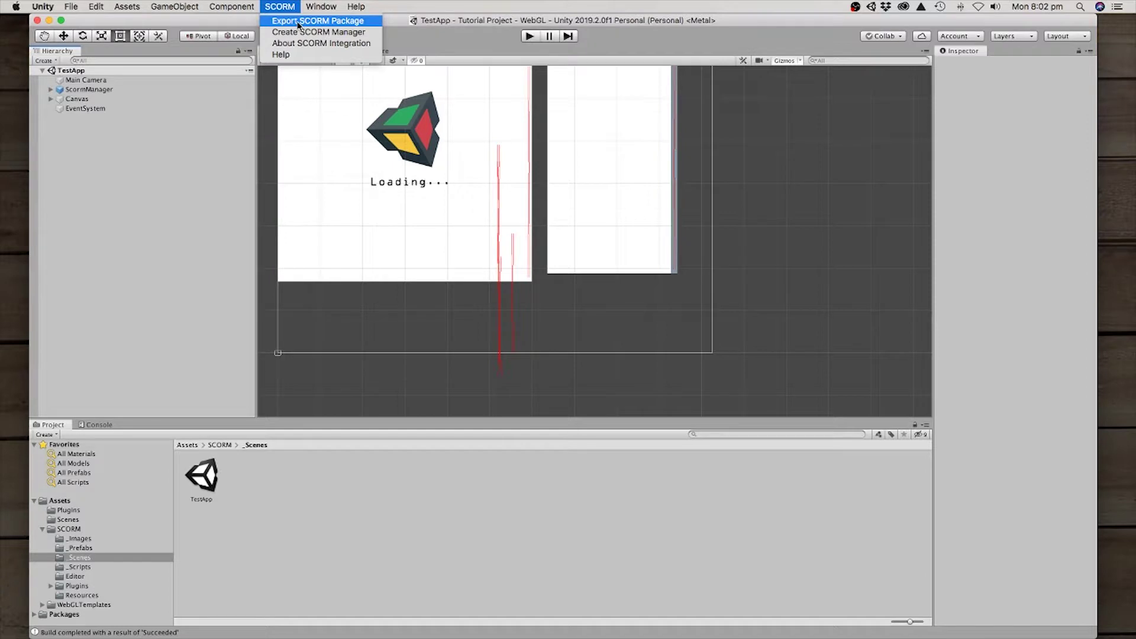
left_click(298, 21)
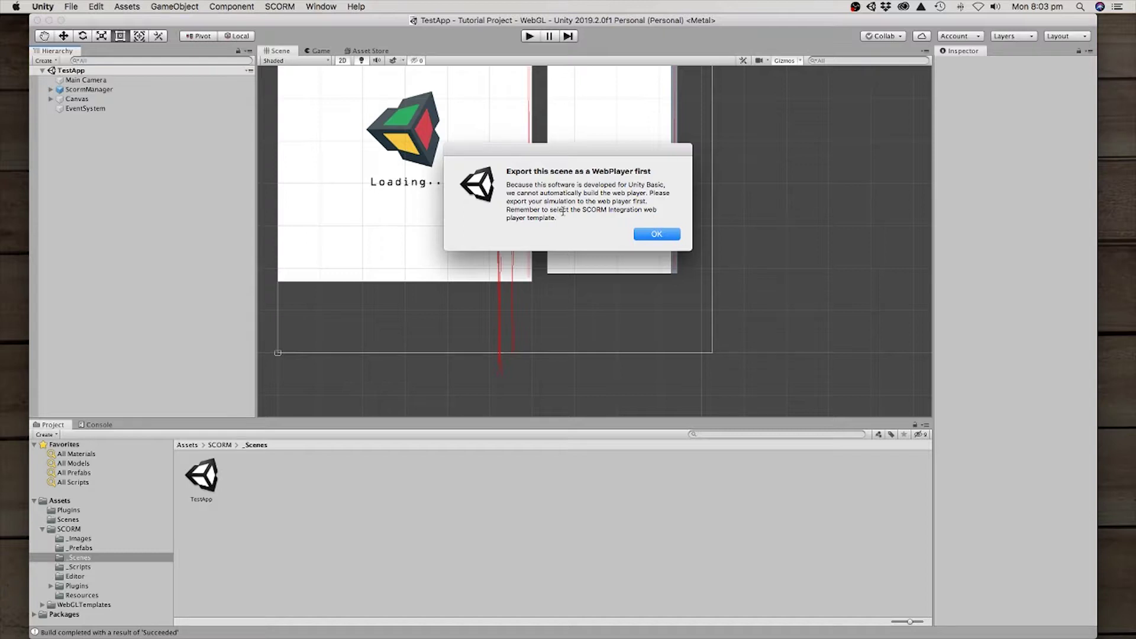
left_click(654, 234)
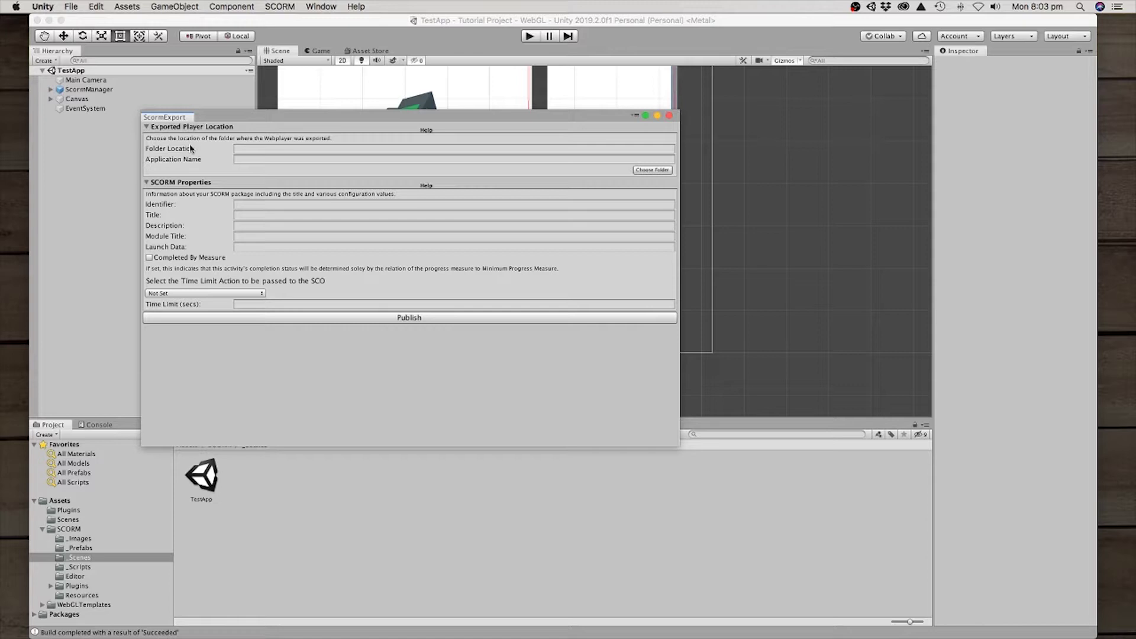
left_click_drag(229, 117, 233, 131)
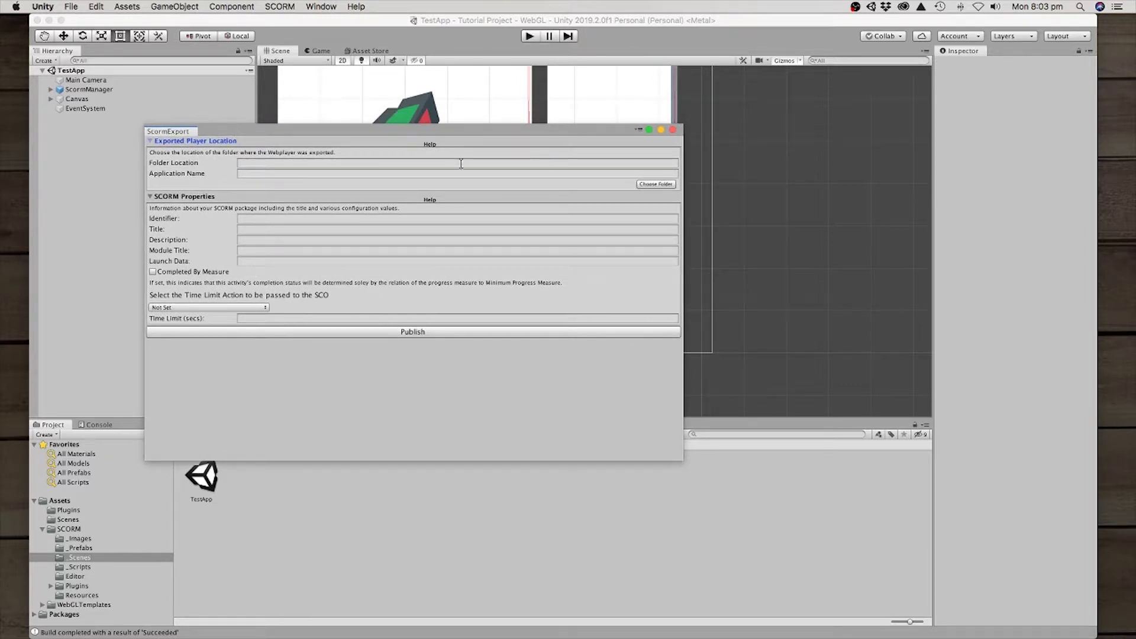
Step: Choose the Tutorial_SCORM folder inside Unity Builds in the home folder as the exported player location
left_click(644, 184)
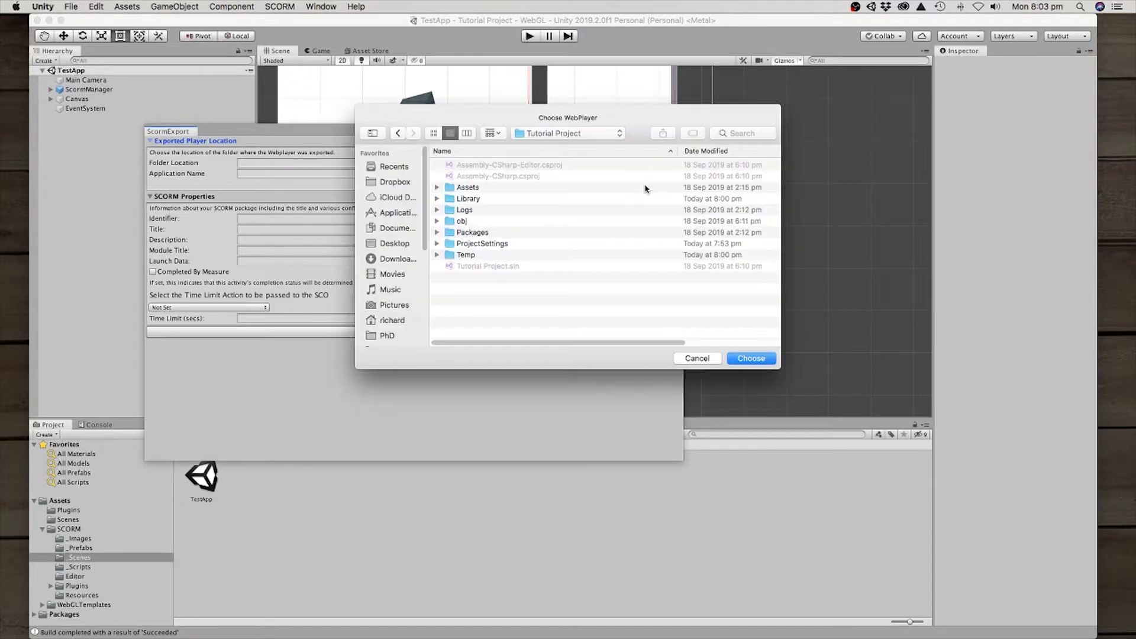
left_click(392, 320)
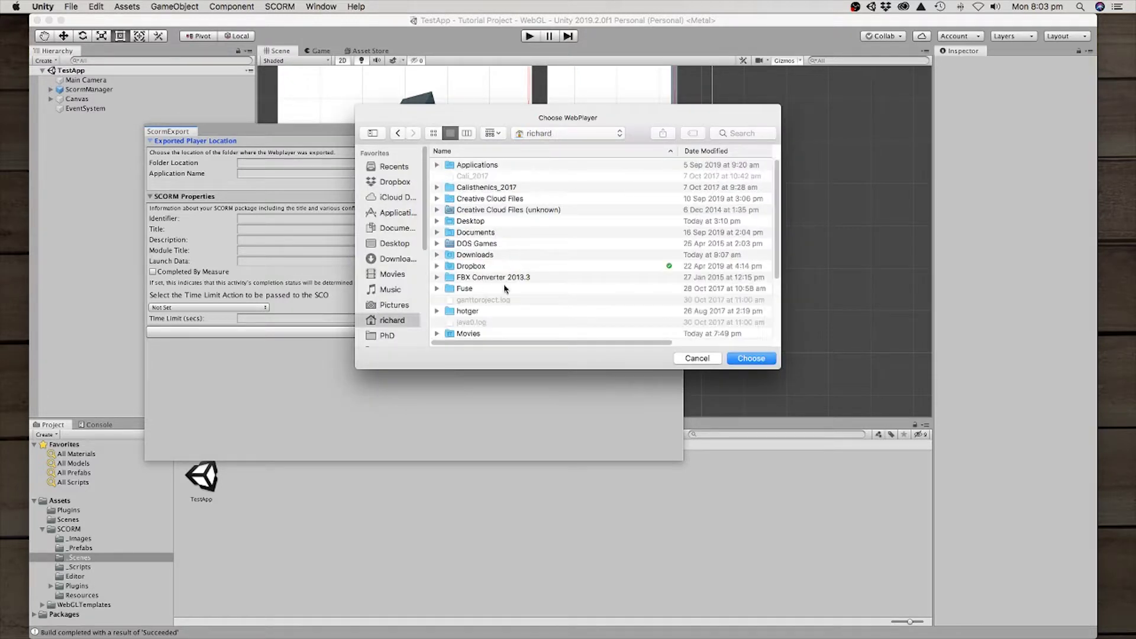
scroll(521, 296, "down", 3)
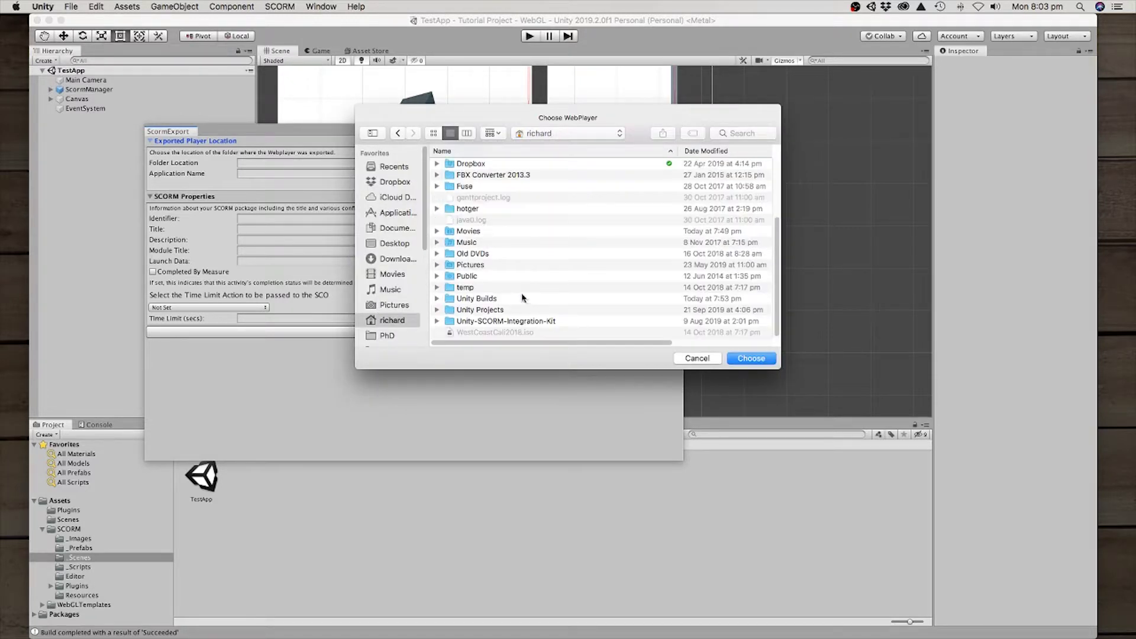
double_click(492, 299)
scroll(506, 315, "down", 3)
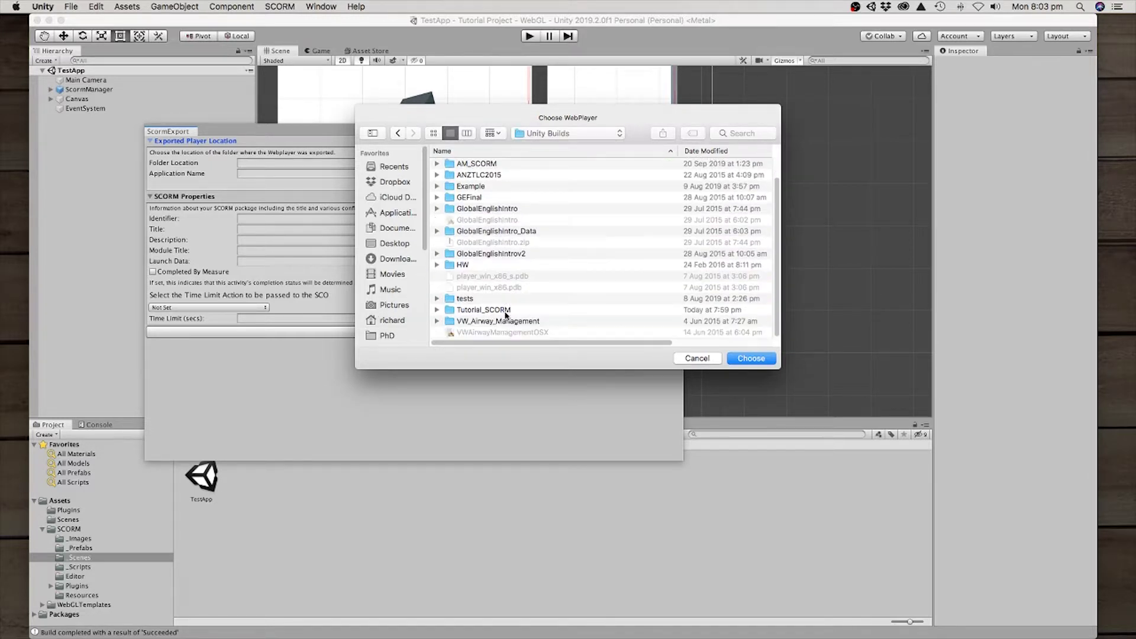
double_click(492, 320)
left_click(751, 358)
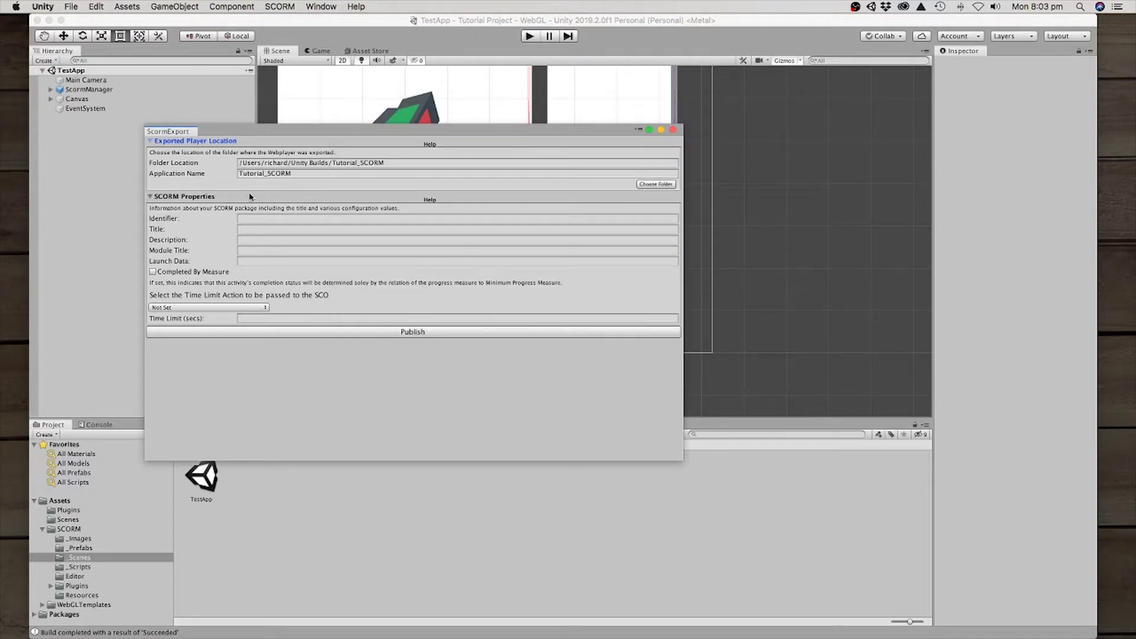
Step: Shorten the application name of the exported player to Tutorial
left_click(267, 176)
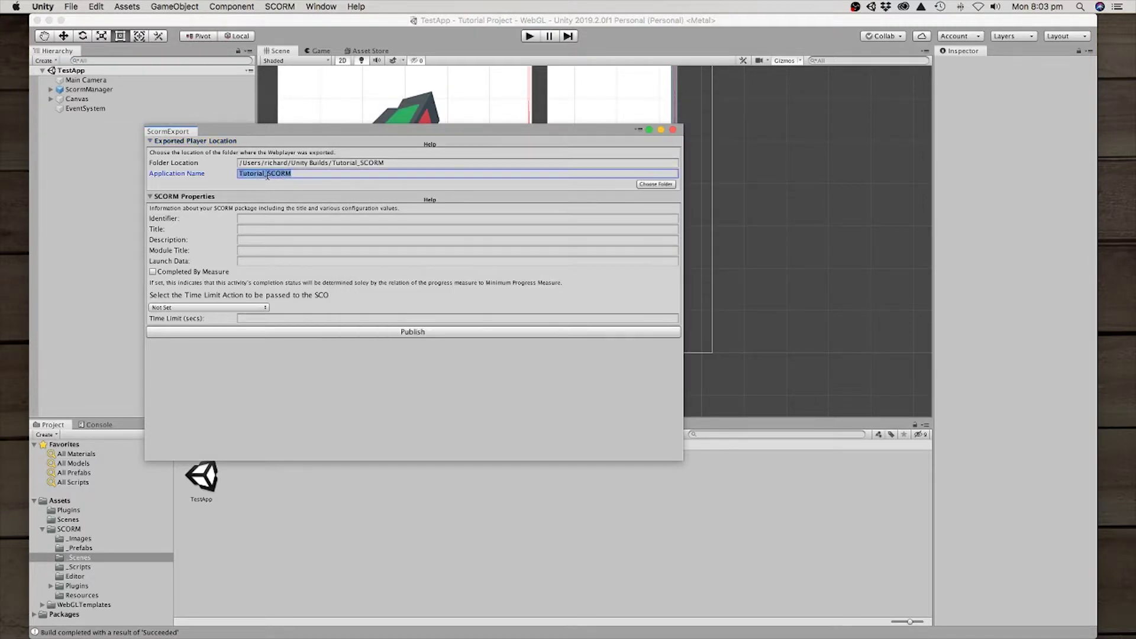
left_click(304, 172)
key("BackSpace")
key("BackSpace")
key("BackSpace")
key("BackSpace")
key("BackSpace")
double_click(252, 174)
left_click(269, 173)
Step: Set the SCORM package identifier to STALS_TUTE_01 and its title to Tutorial
left_click(255, 219)
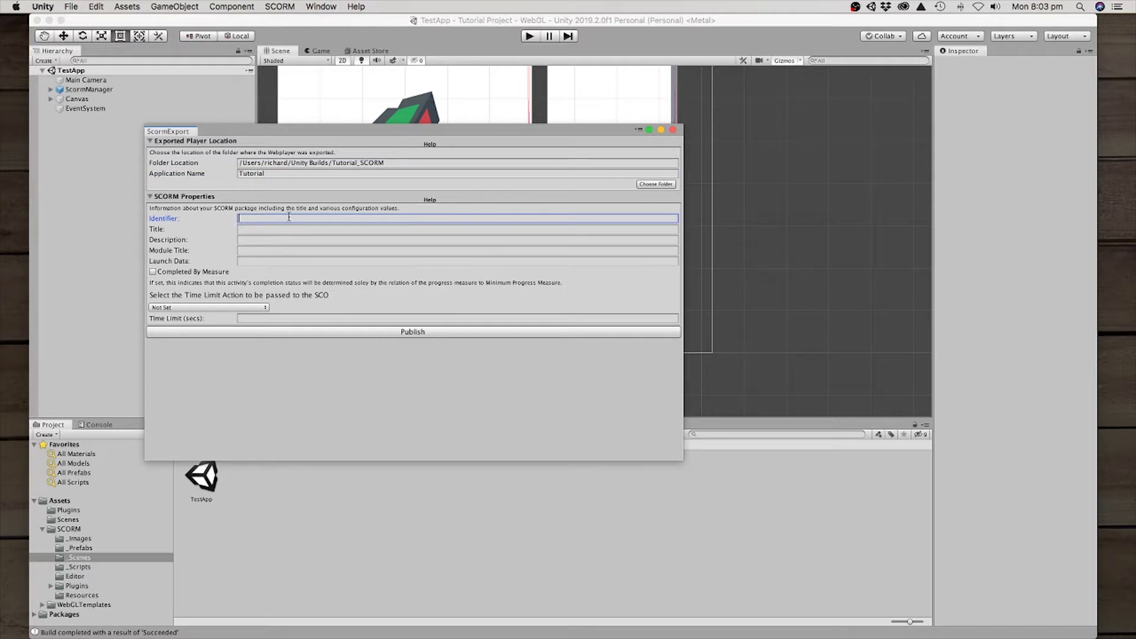
type("STALS.")
type("TUTE_01")
left_click(303, 229)
type("TRut")
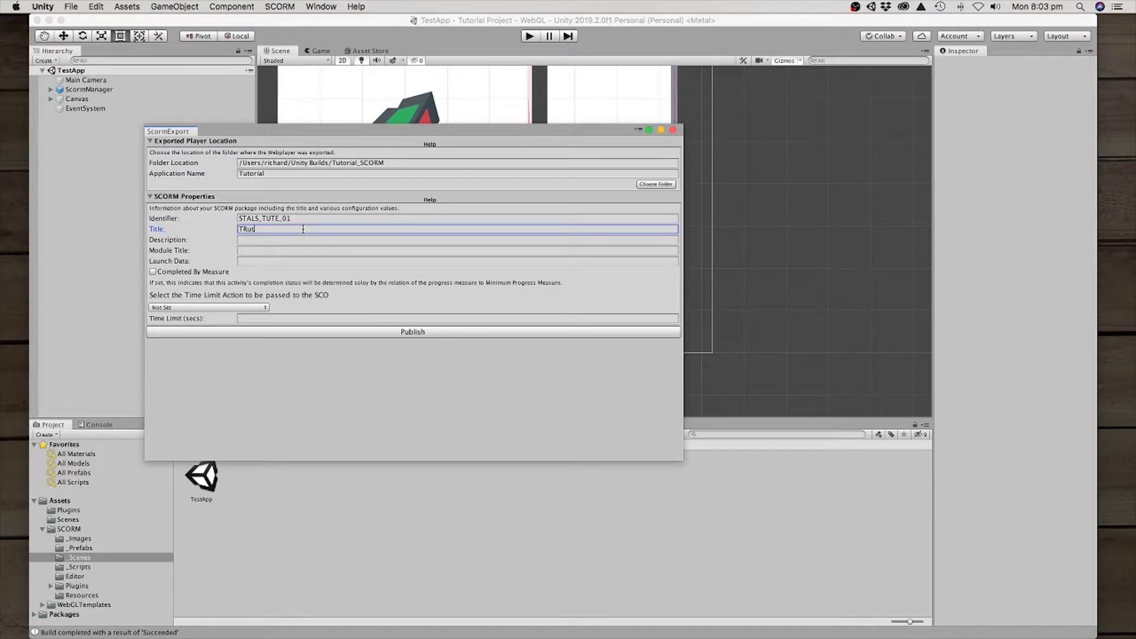
key("BackSpace")
key("BackSpace")
type("utorial")
Step: Enter "Test SCORM App" as the package description and "Test SCORM App Module" as the module title
left_click(293, 240)
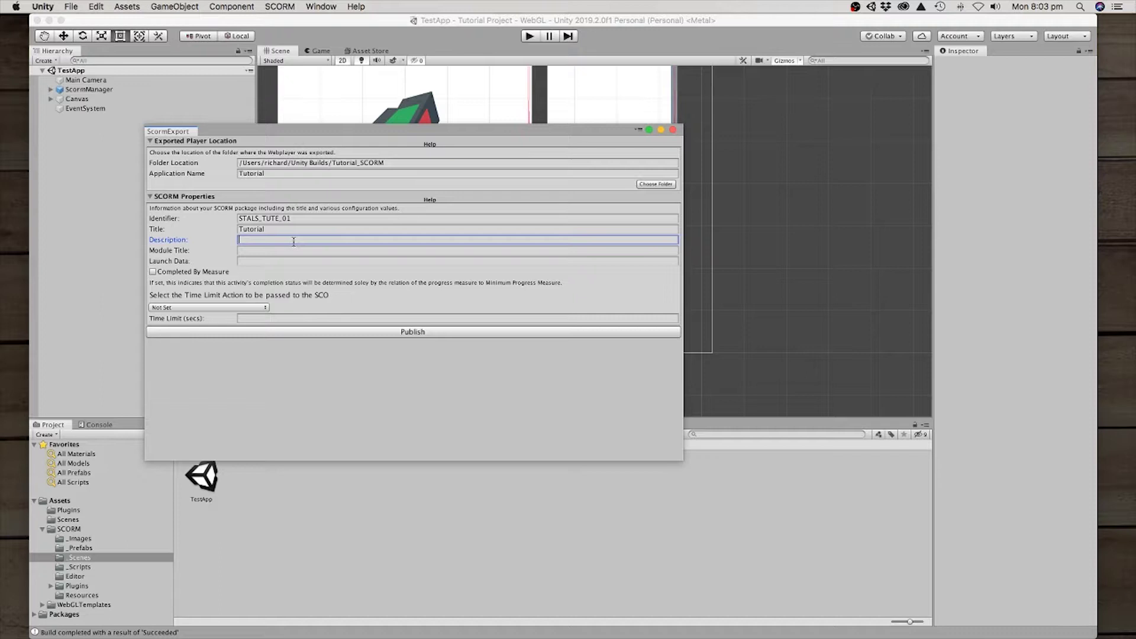
type("Test SCORM App")
left_click(256, 251)
left_click(308, 240)
key("super+c")
left_click(391, 250)
key("super+v")
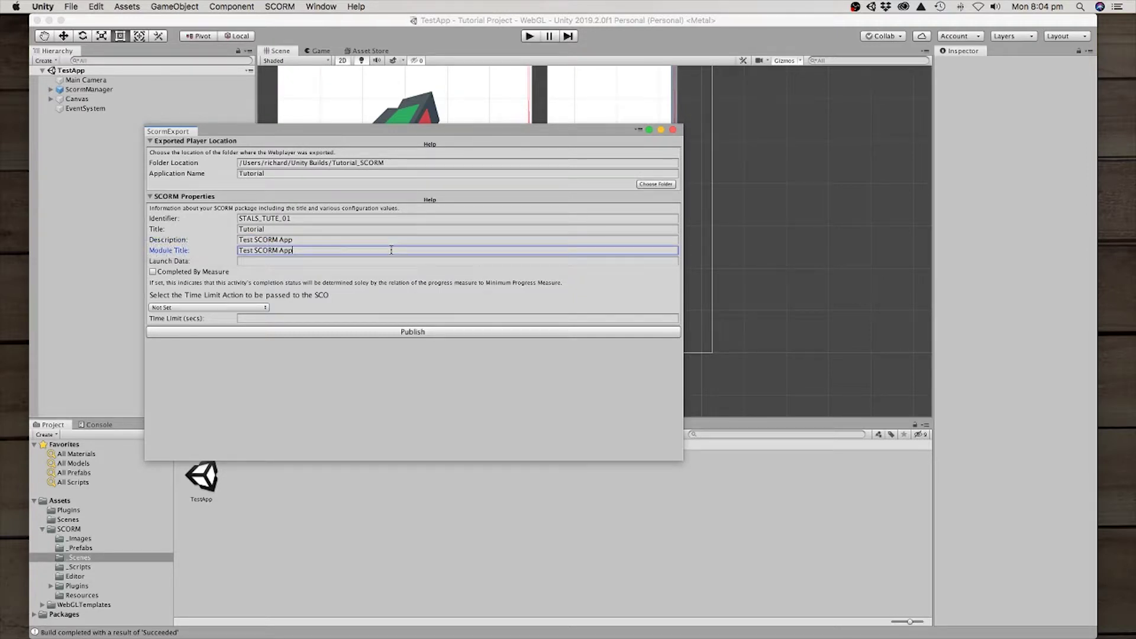
type("Module")
Step: Review the Launch Data, Time Limit Action and Time Limit settings, leaving the action at Not Set
left_click(276, 262)
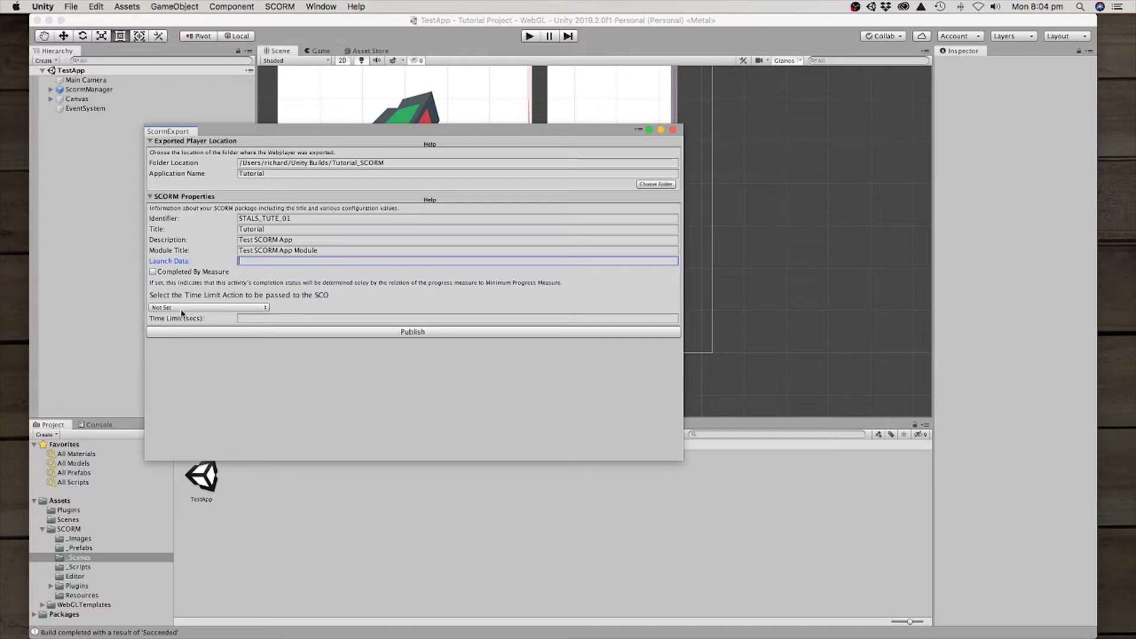
left_click(248, 308)
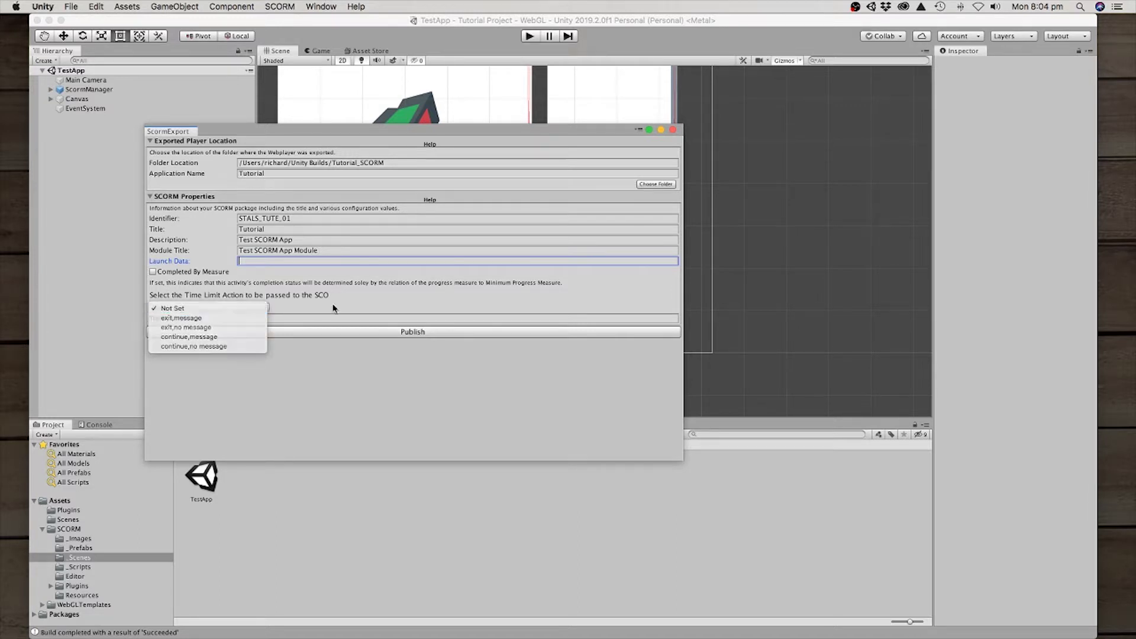
left_click(332, 305)
left_click(263, 319)
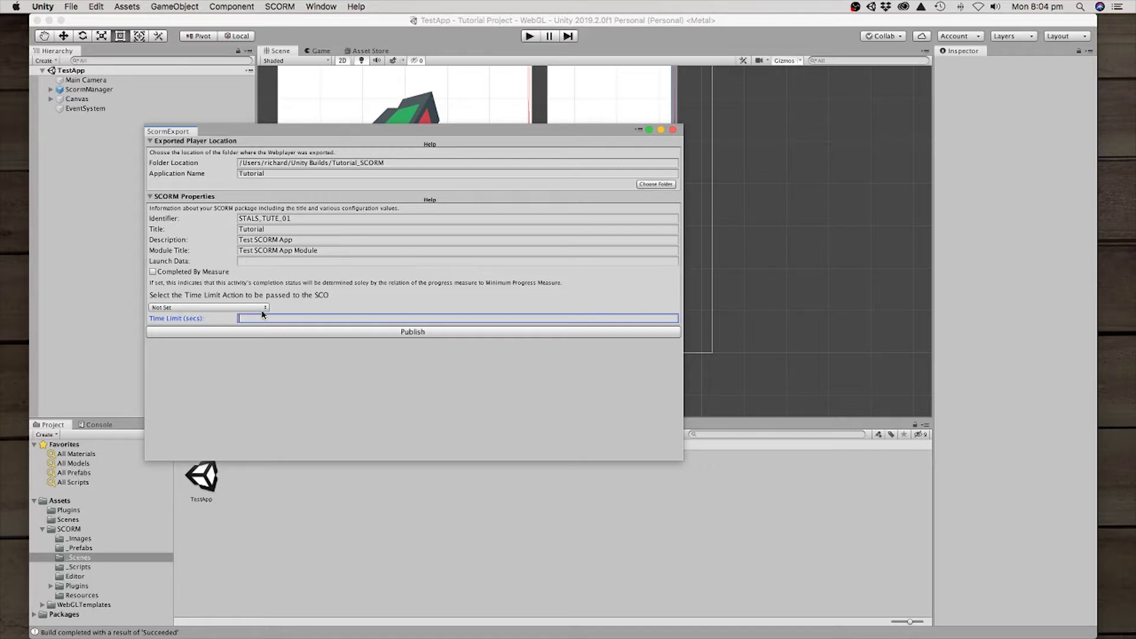
left_click(264, 309)
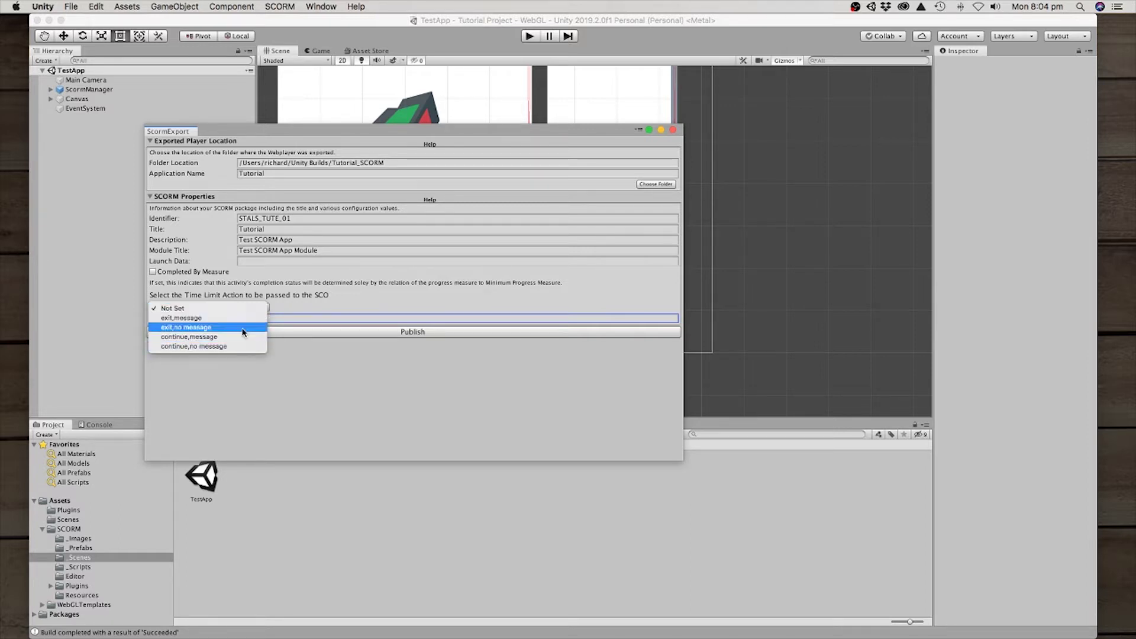
left_click(354, 304)
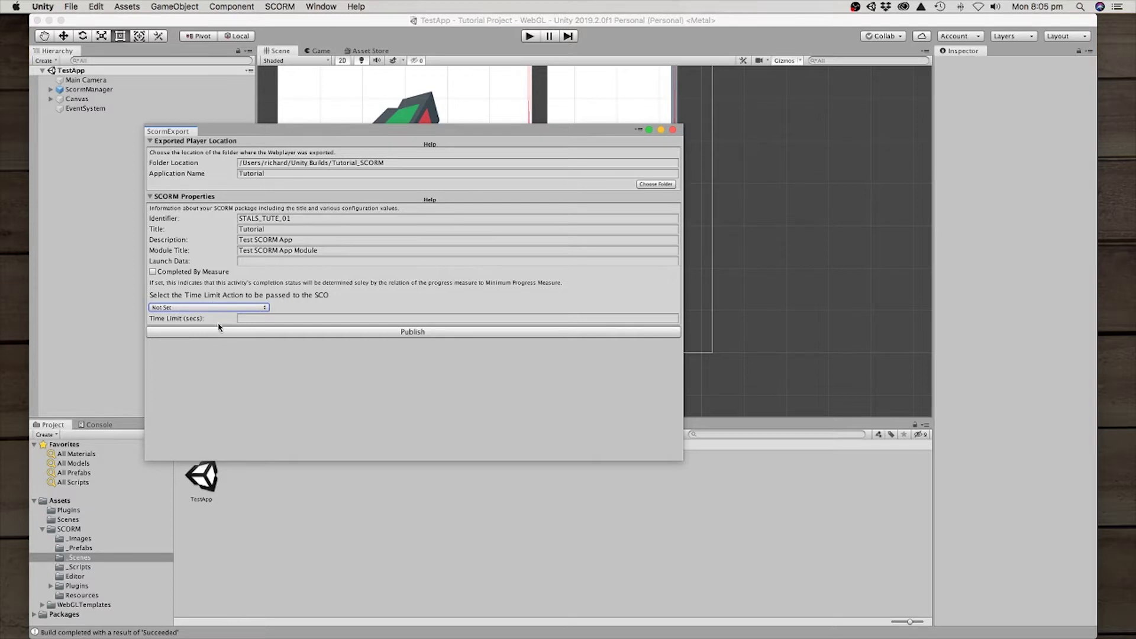
Step: Publish the SCORM package as Tutorial_Package in the Tutorial_SCORM folder and close the SCORM export window
left_click(423, 333)
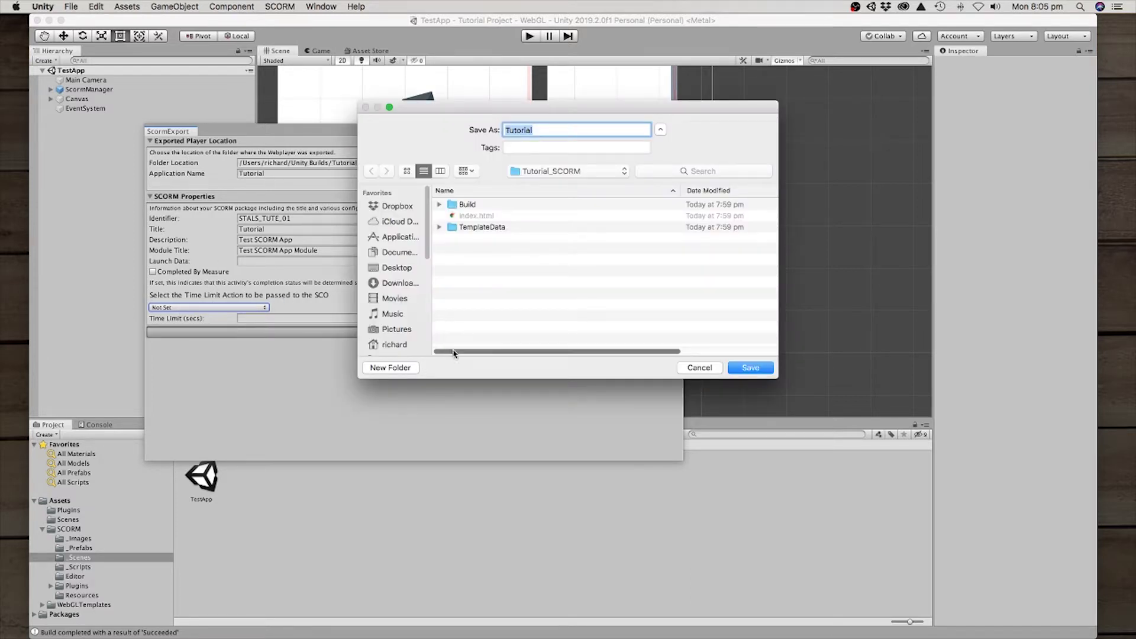
left_click(562, 130)
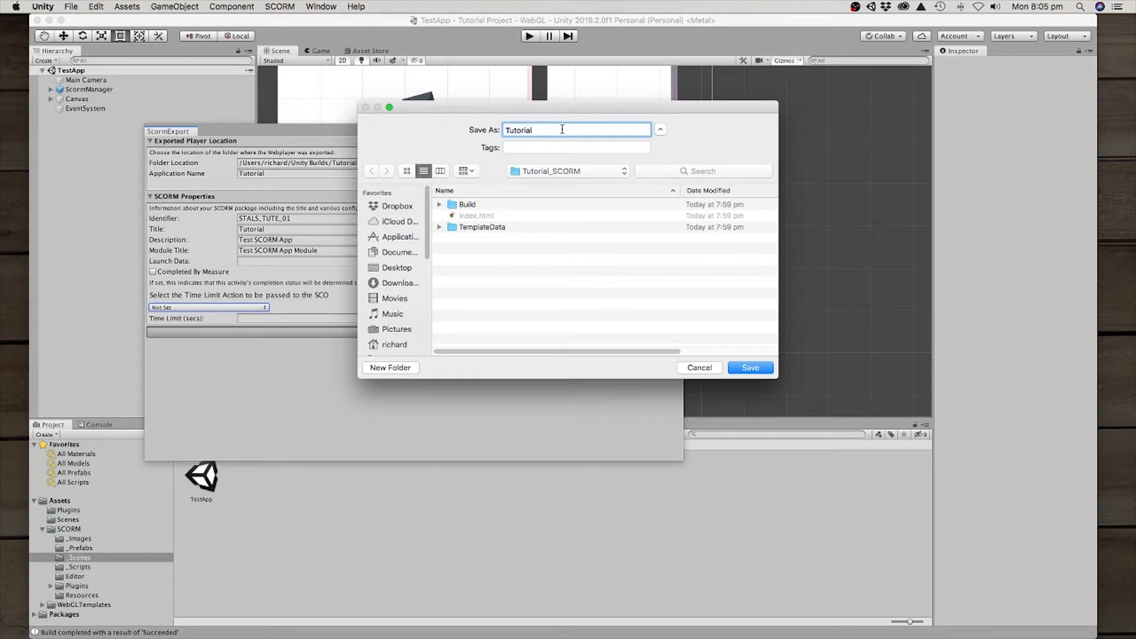
type("_Package")
left_click(750, 368)
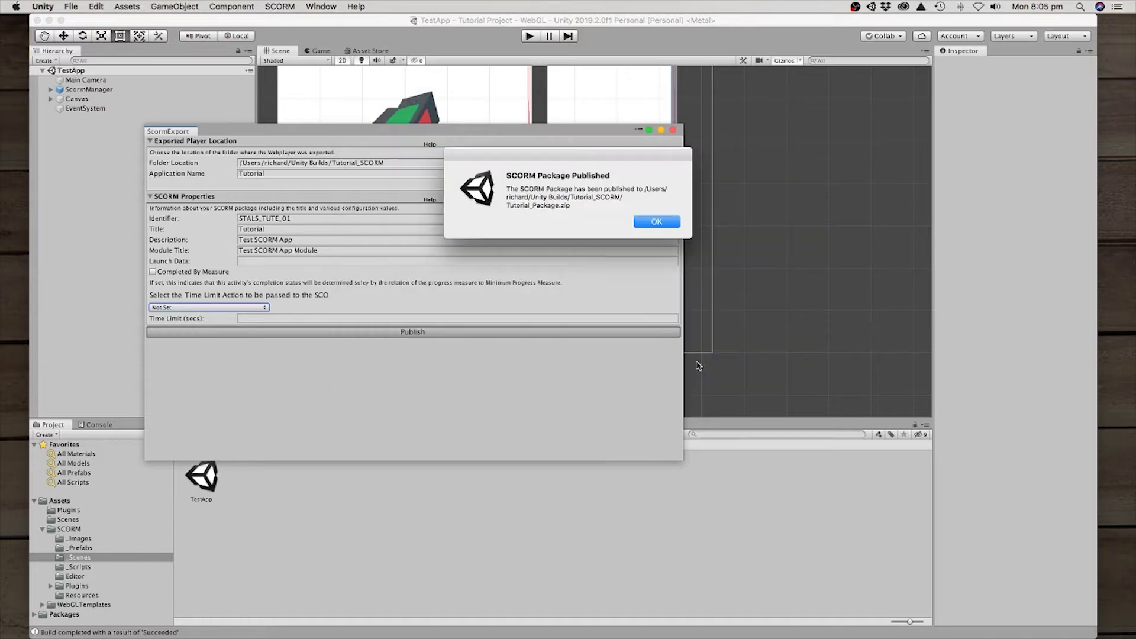
left_click(659, 222)
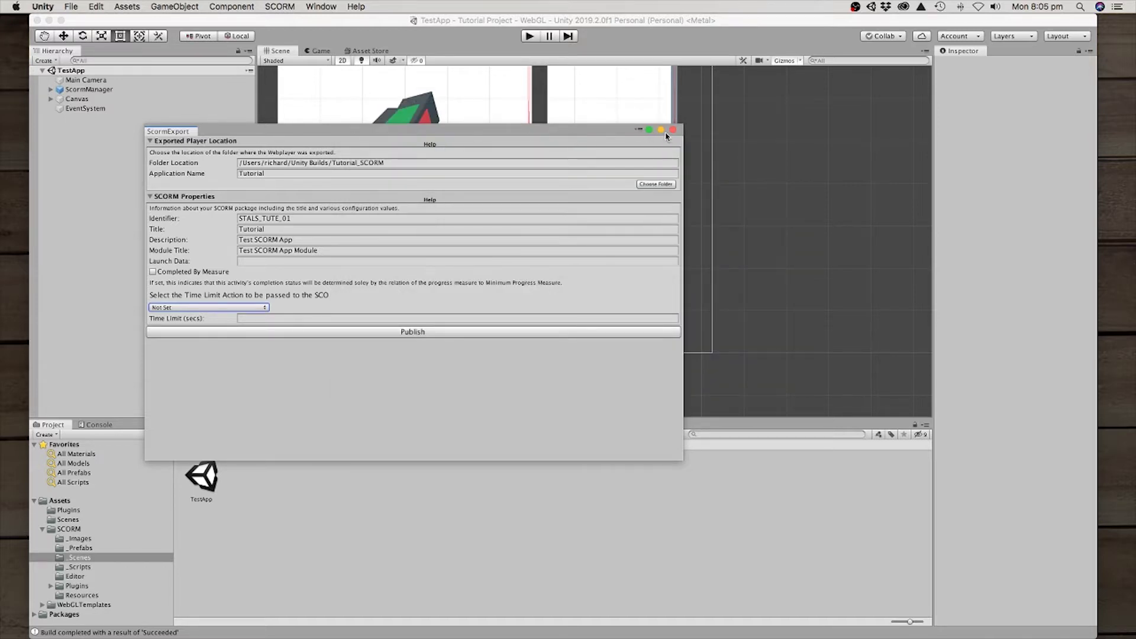
left_click(673, 131)
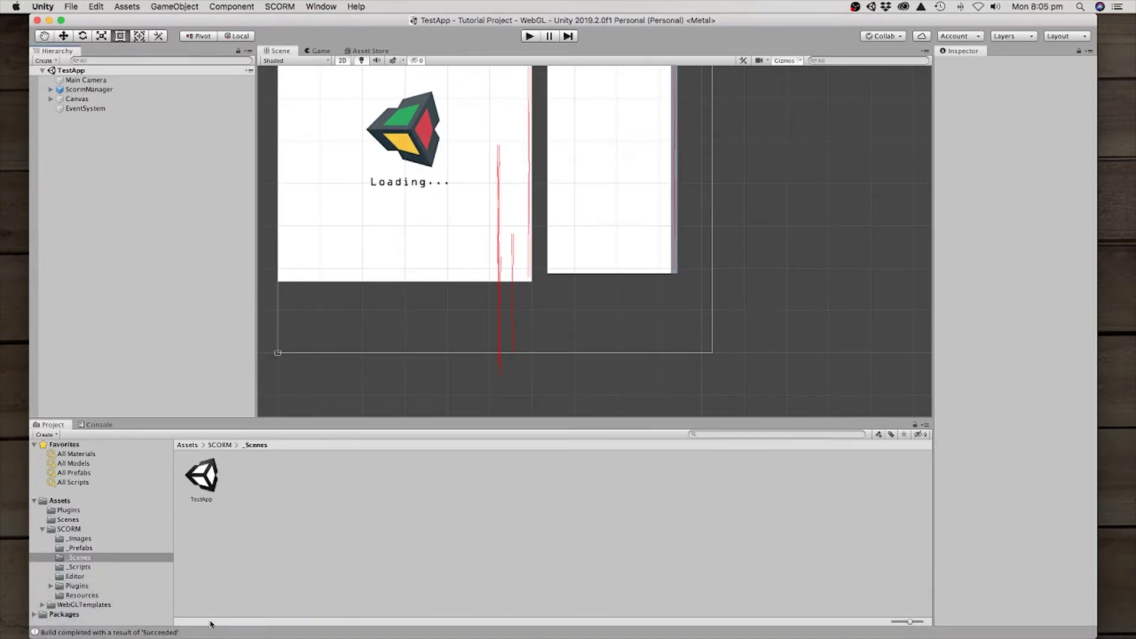
Step: Switch to Finder, extract Tutorial_Package.zip in the Tutorial_SCORM folder, and open the extracted Tutorial_Package folder
mouse_move(210, 621)
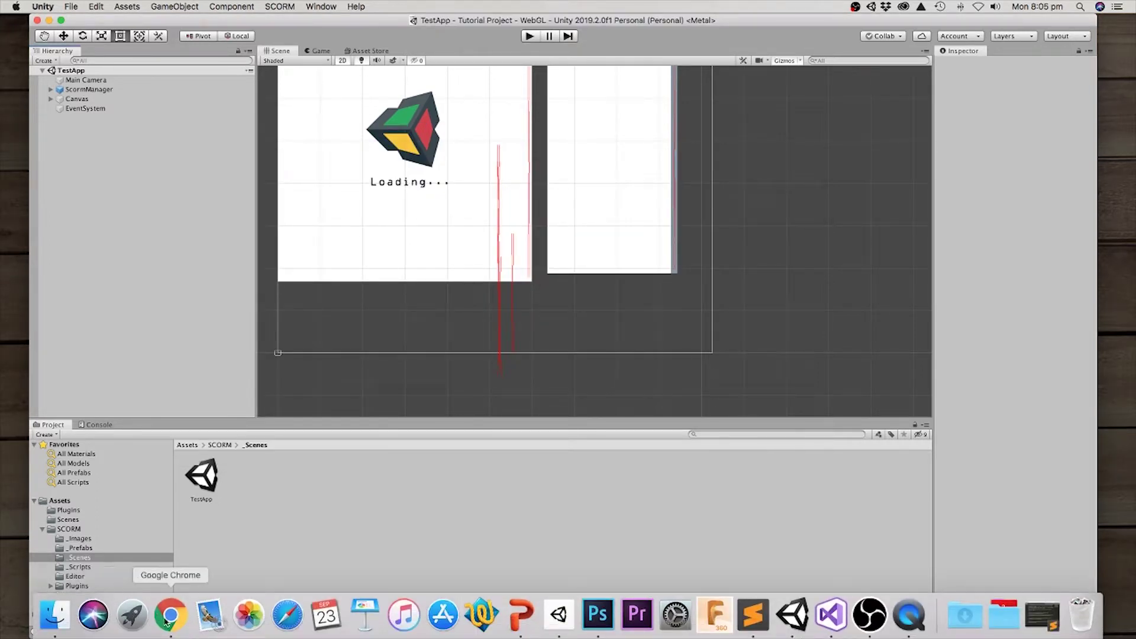
left_click(65, 616)
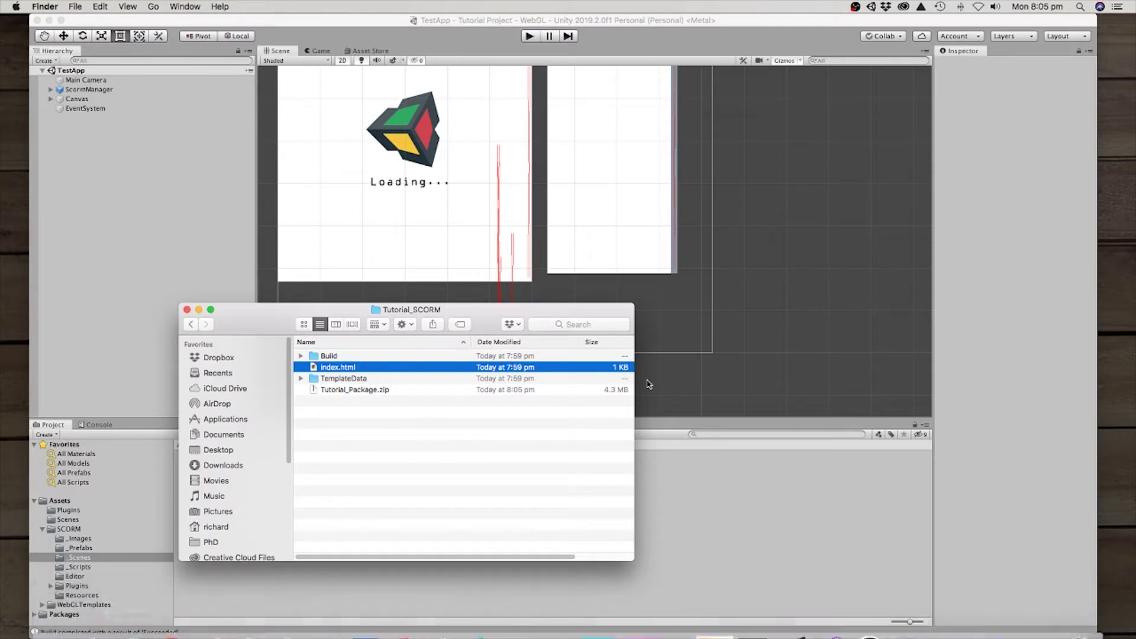
left_click(358, 390)
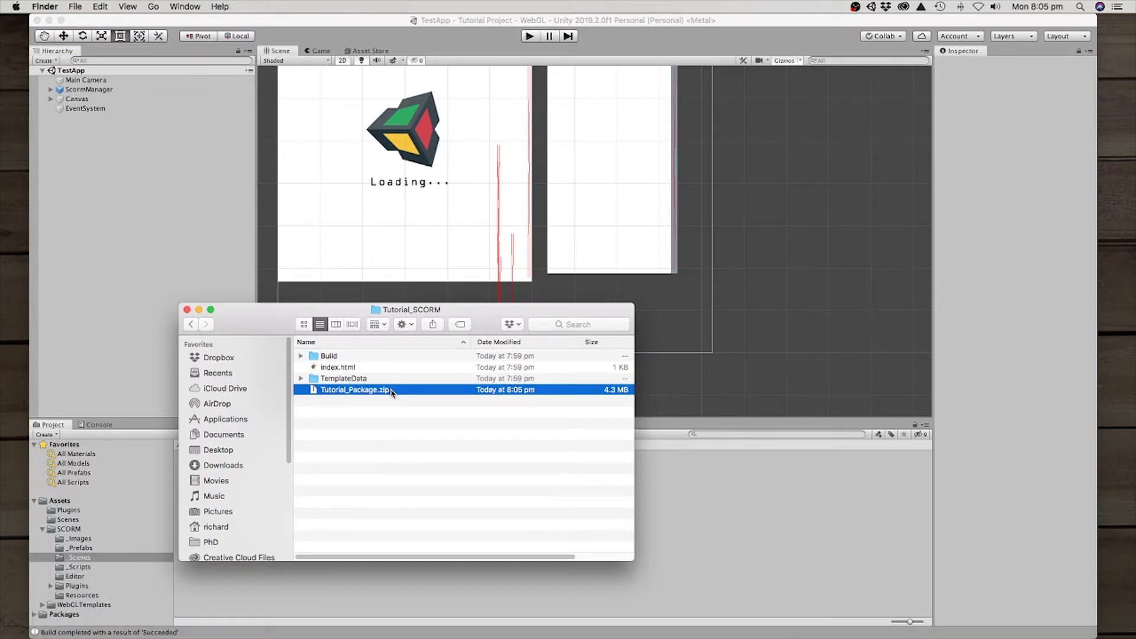
double_click(391, 391)
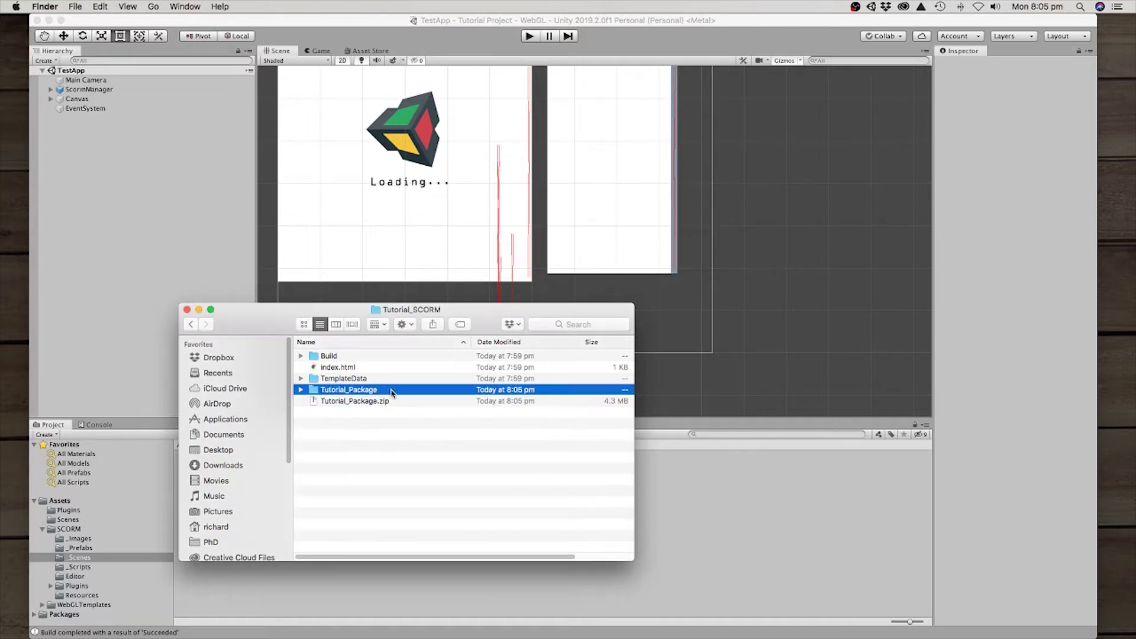
double_click(373, 391)
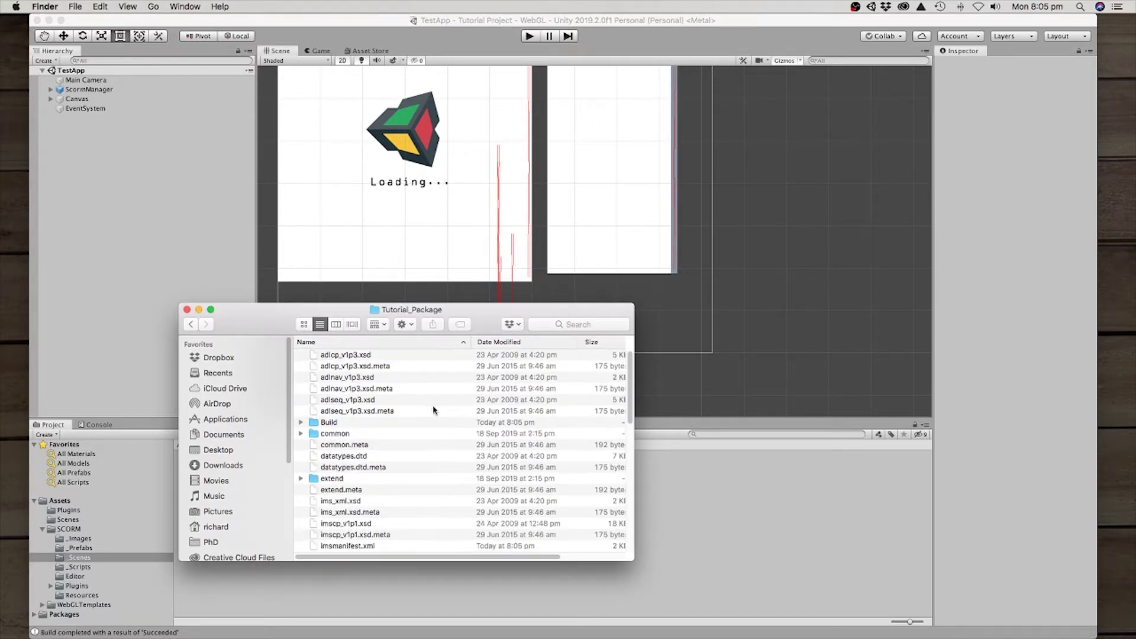
Step: Find the Build folder, index.html and the TemplateData folder inside the extracted package
scroll(405, 397, "down", 3)
left_click(332, 372)
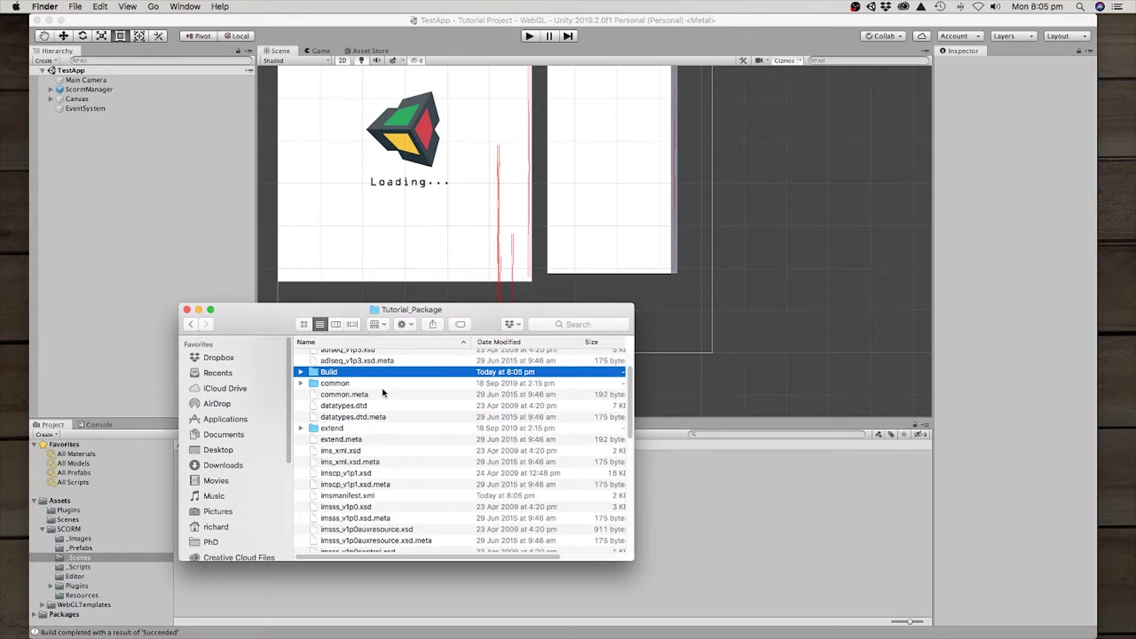
scroll(382, 392, "down", 10)
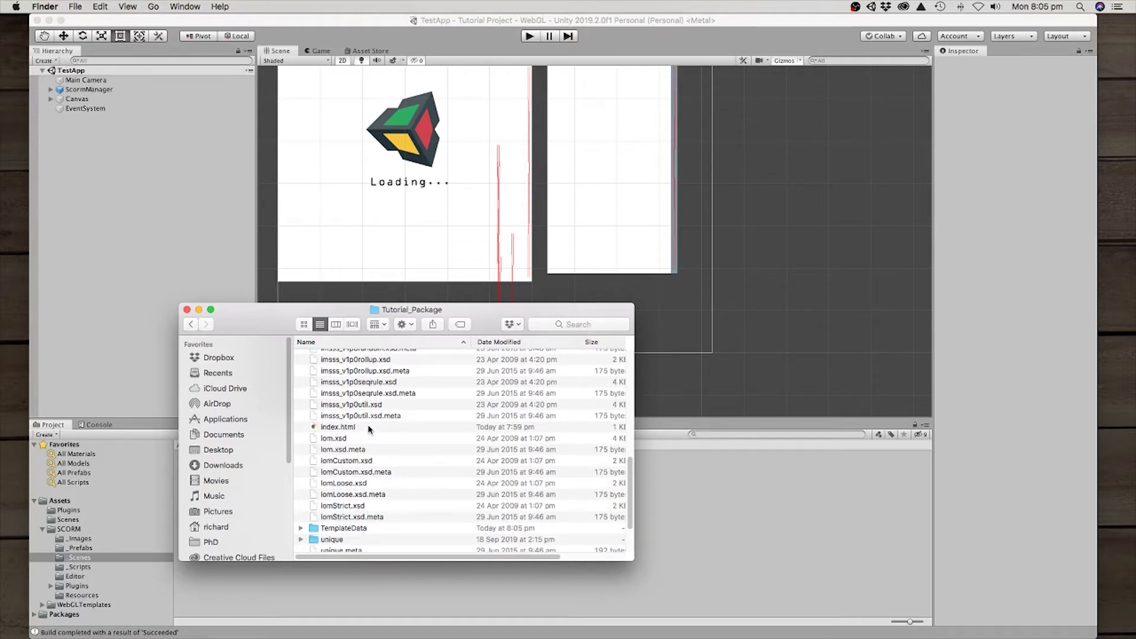
left_click(368, 426)
scroll(370, 438, "down", 3)
left_click(368, 457)
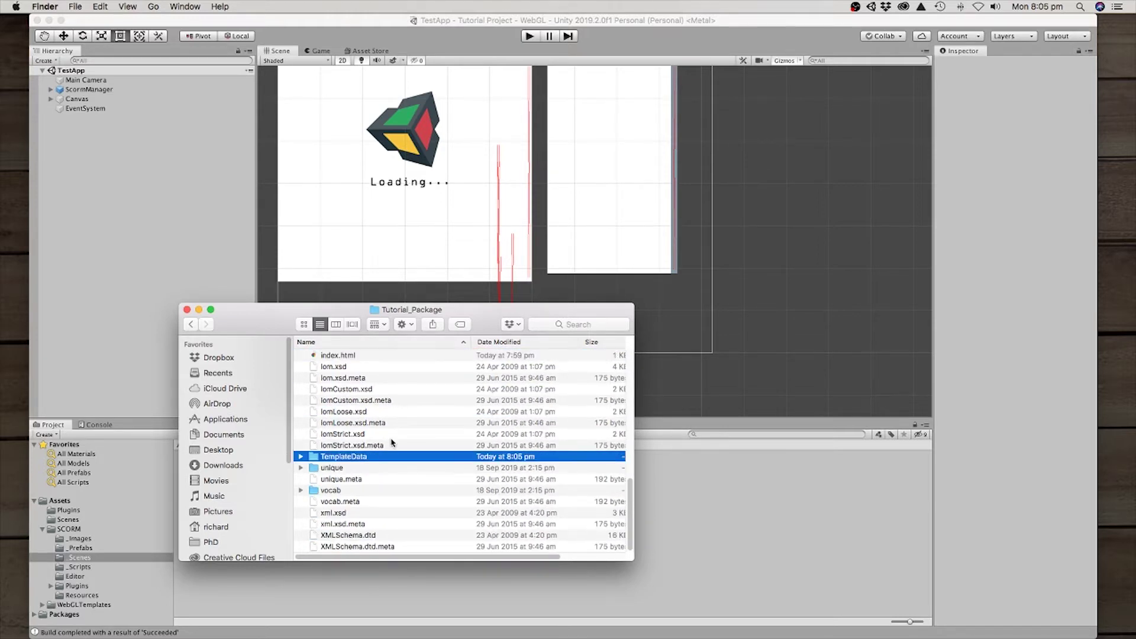
Step: Examine the SCORM schema and metadata files that surround the build files in the Tutorial_Package folder
scroll(417, 544, "up", 3)
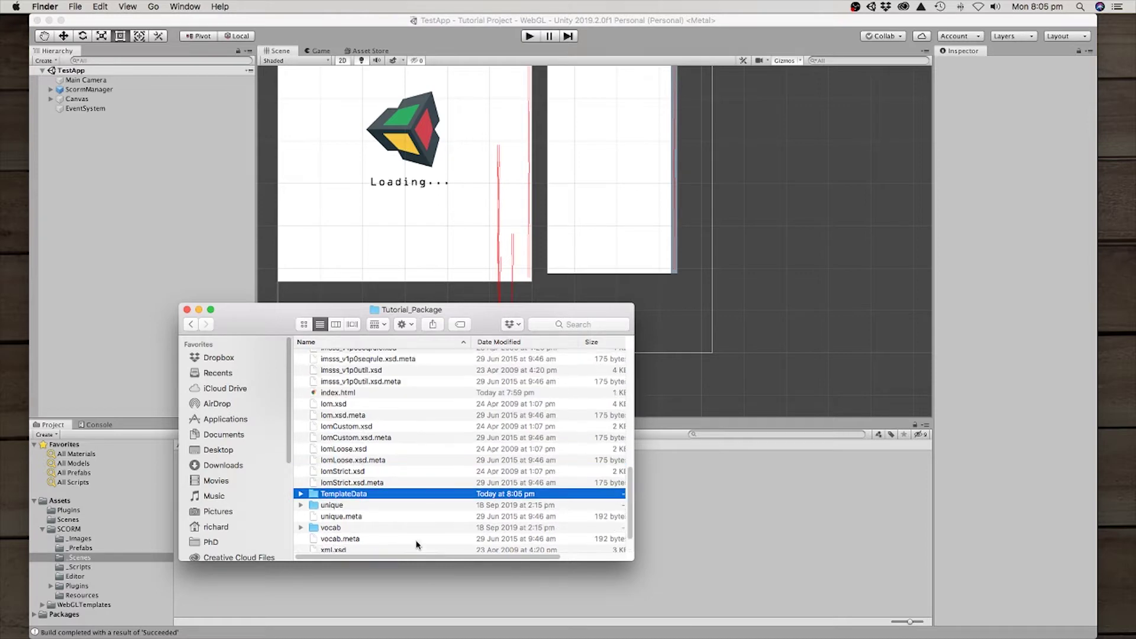
scroll(417, 544, "up", 10)
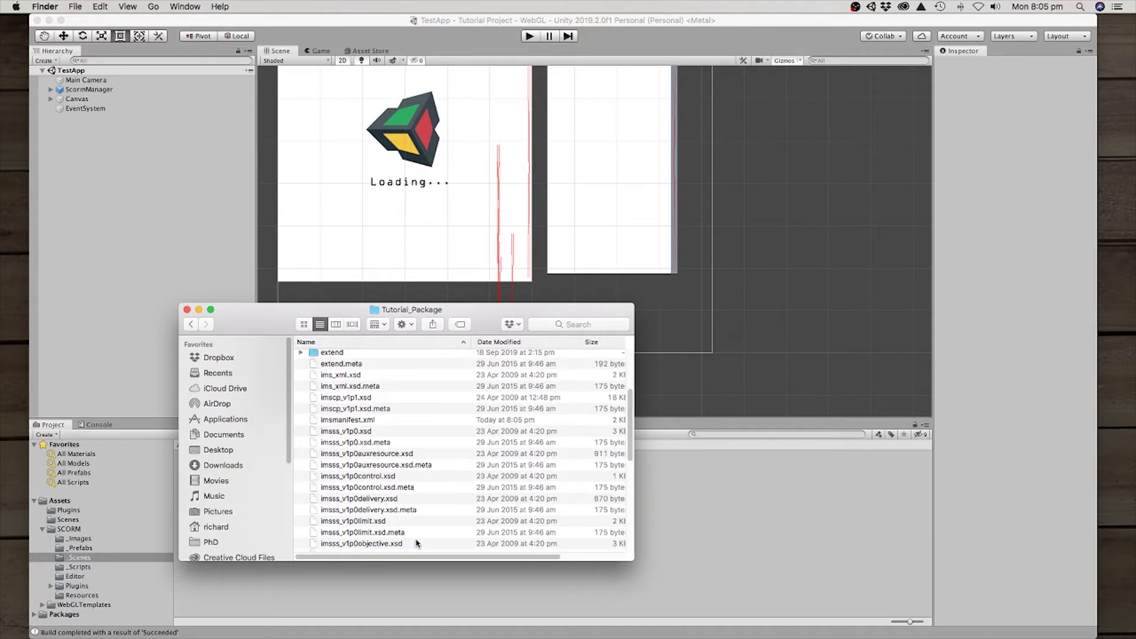
scroll(417, 543, "up", 5)
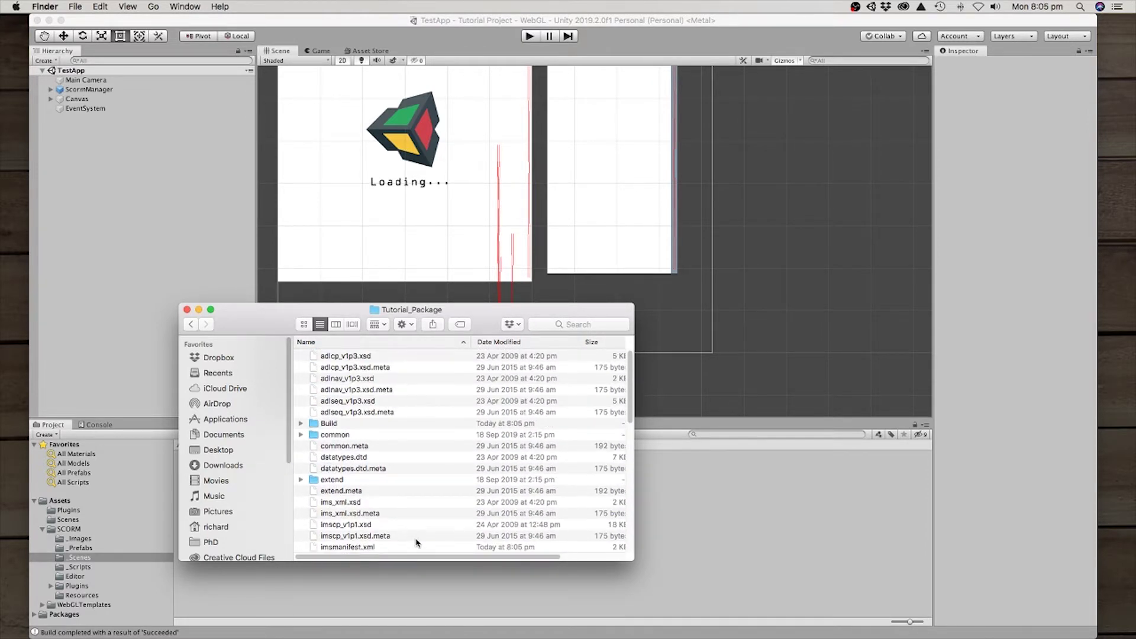
scroll(416, 541, "down", 3)
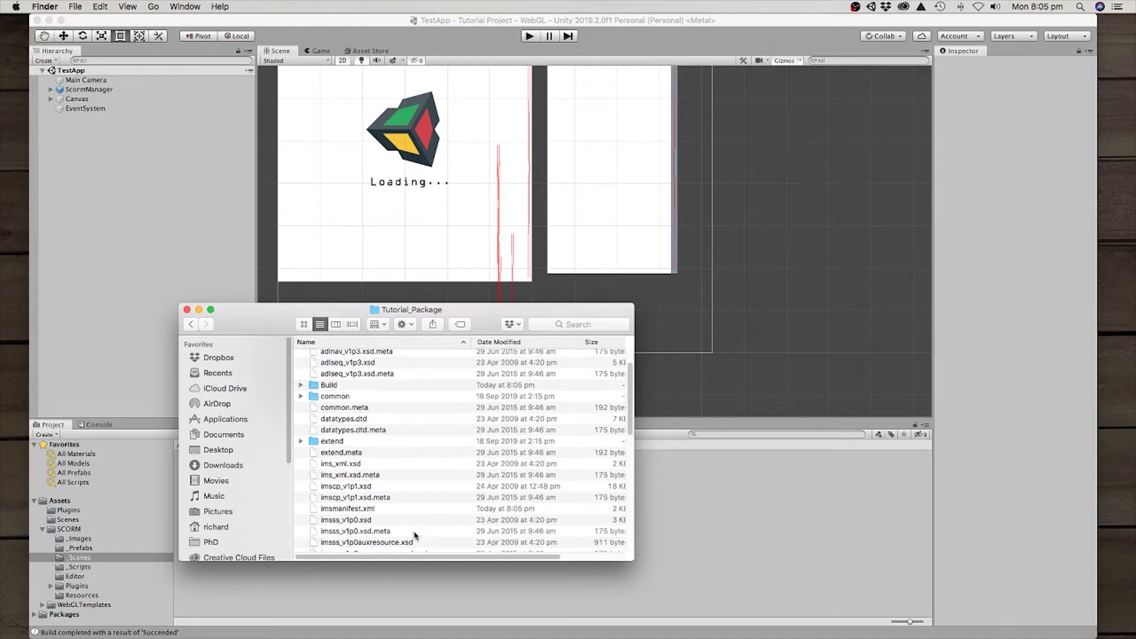
scroll(414, 535, "down", 8)
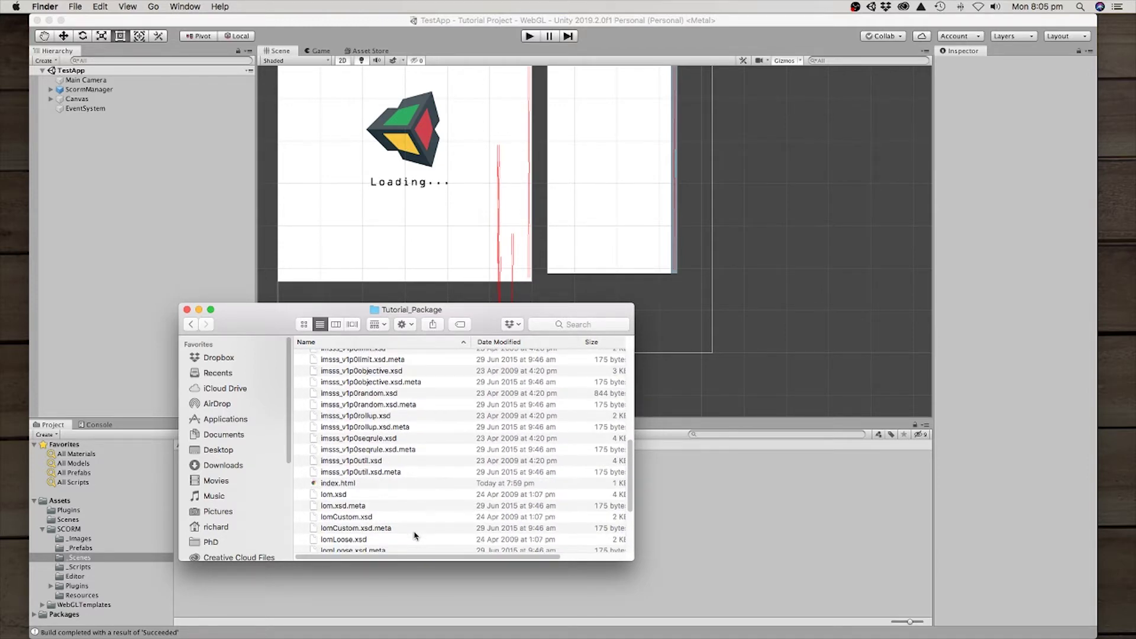
scroll(414, 535, "down", 4)
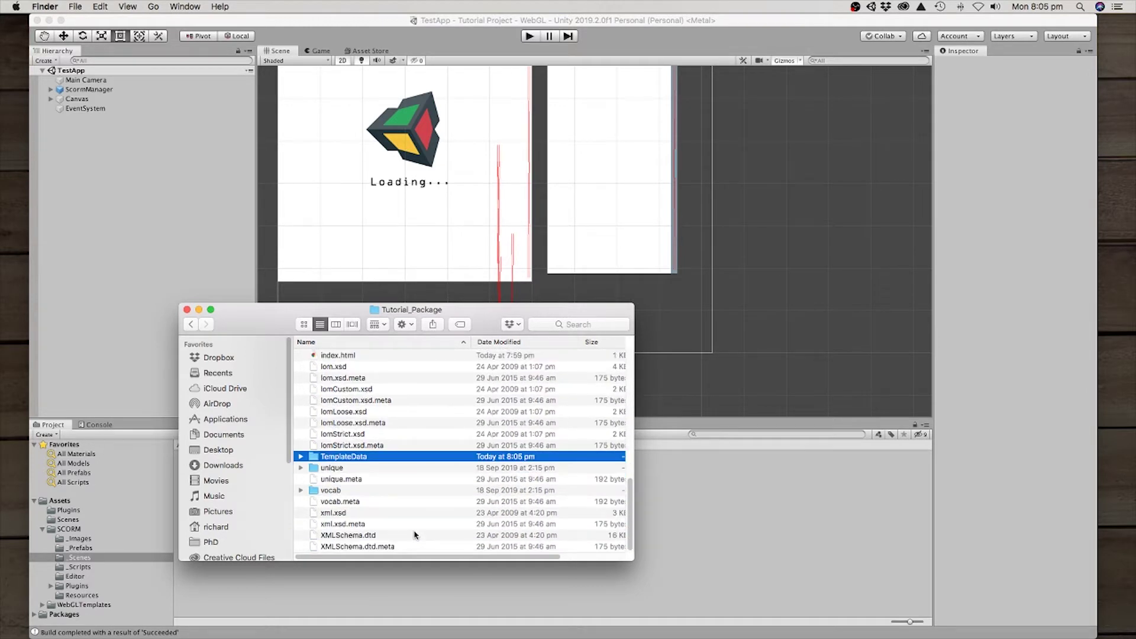
scroll(414, 534, "up", 2)
scroll(414, 534, "up", 6)
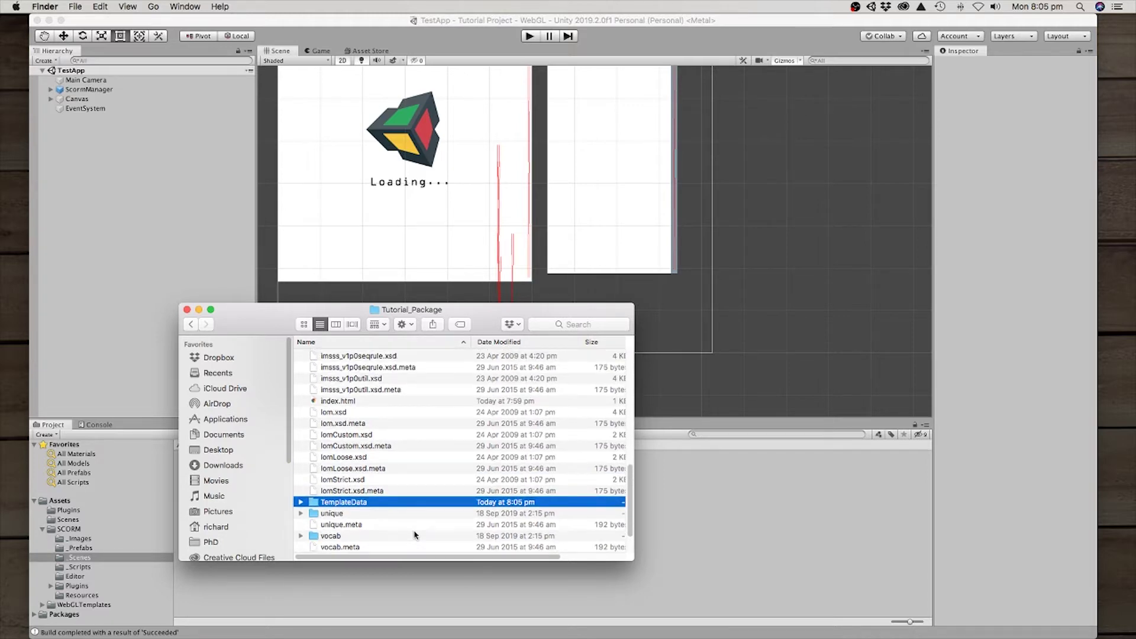
scroll(415, 535, "up", 4)
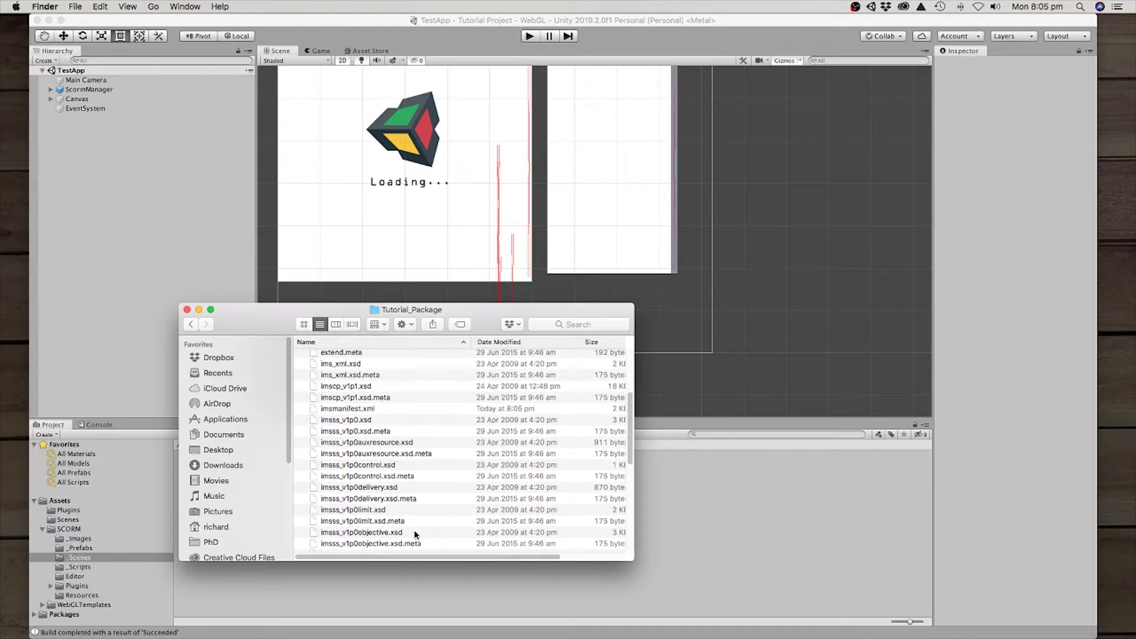
Step: Point out imsmanifest.xml in the package, and return to the Tutorial_SCORM folder to select Tutorial_Package.zip
left_click(363, 411)
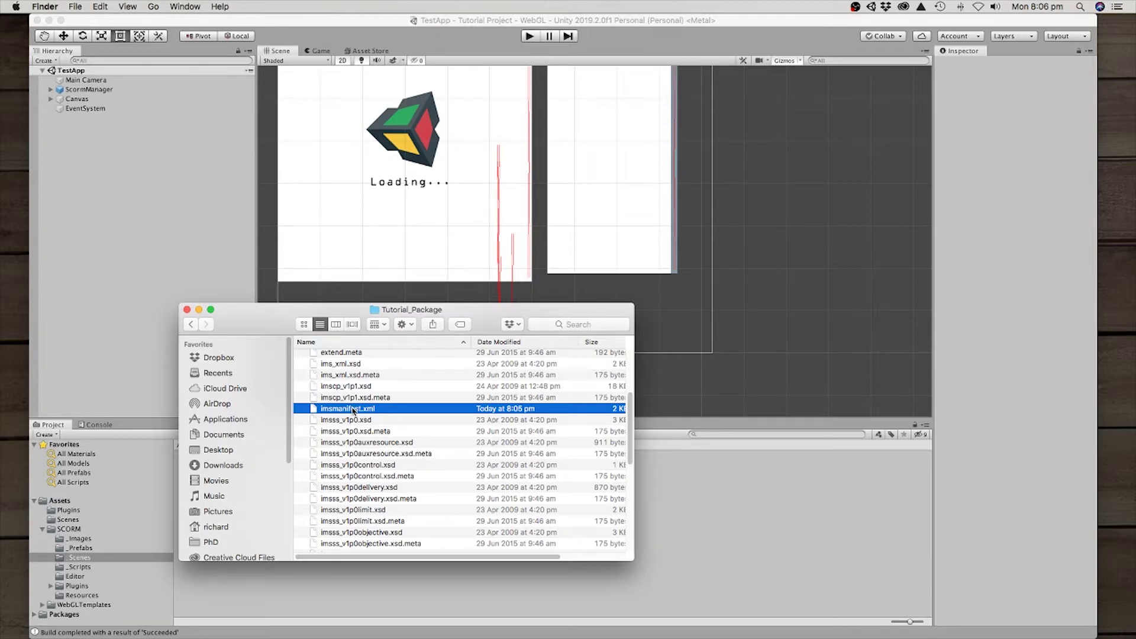
scroll(381, 424, "up", 5)
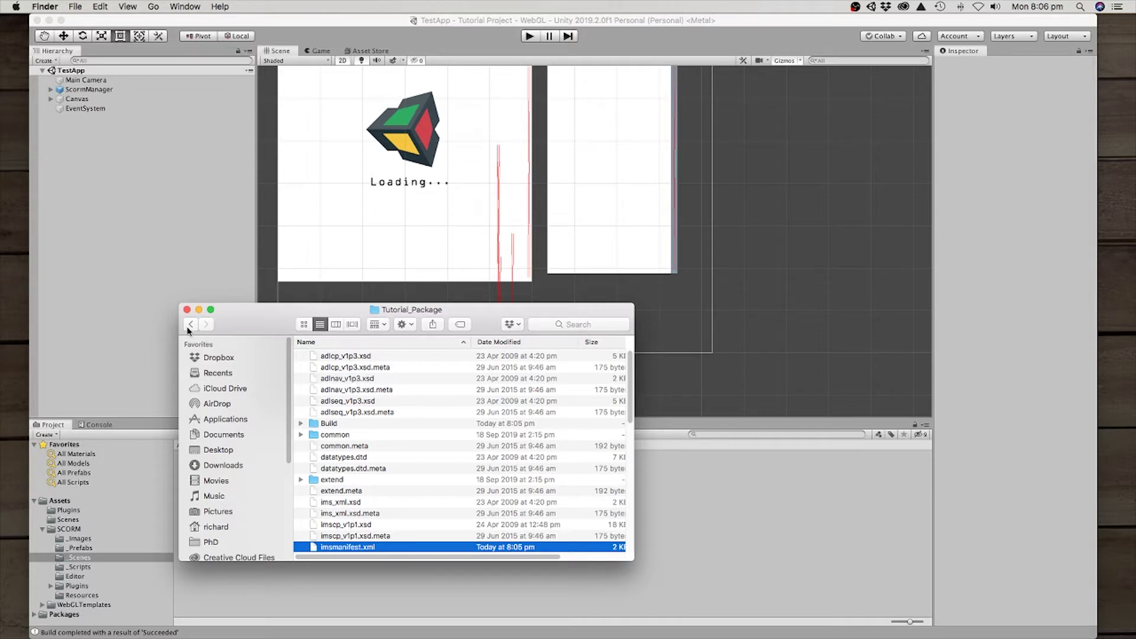
left_click(190, 329)
left_click(363, 403)
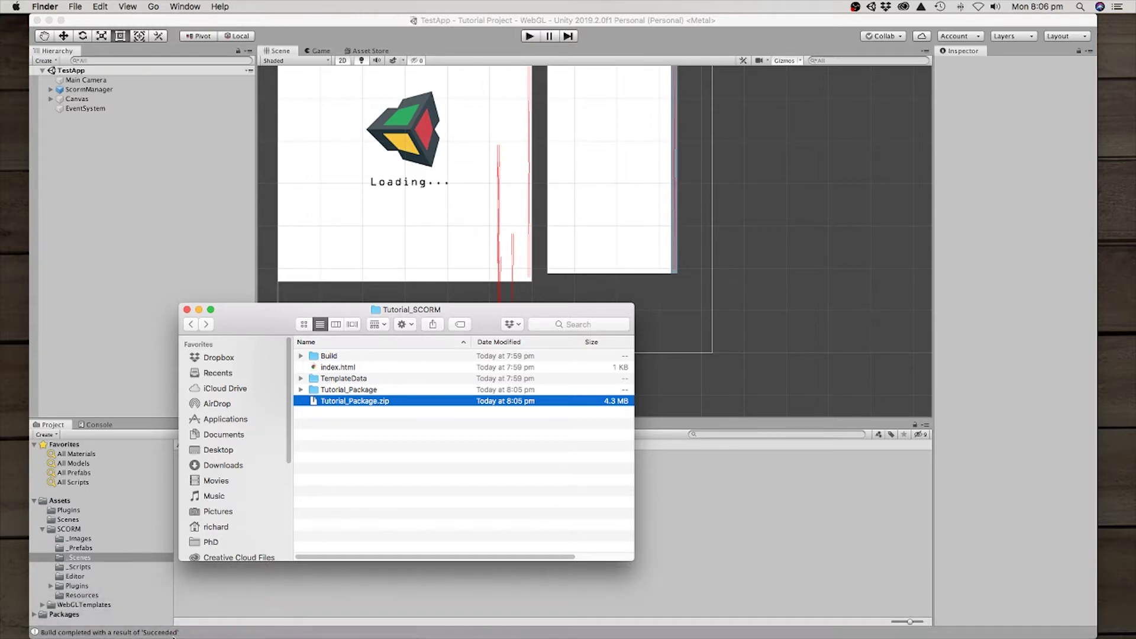
Step: Switch to the Blackboard course in Chrome and create a SCORM package item before the first entry in Course Content
left_click(176, 615)
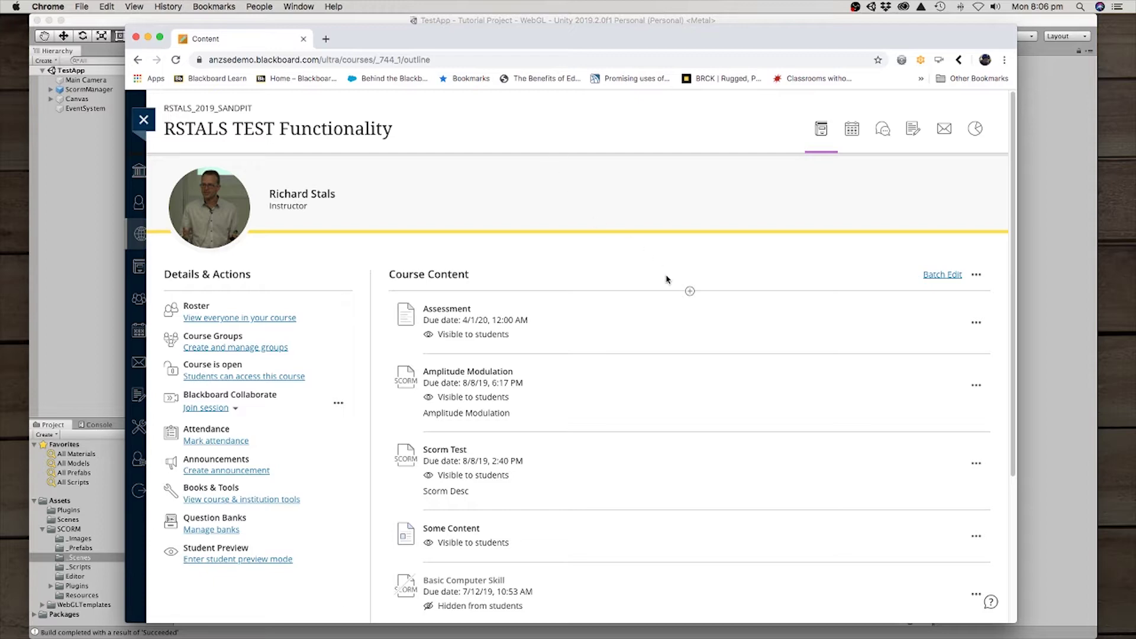
left_click(689, 292)
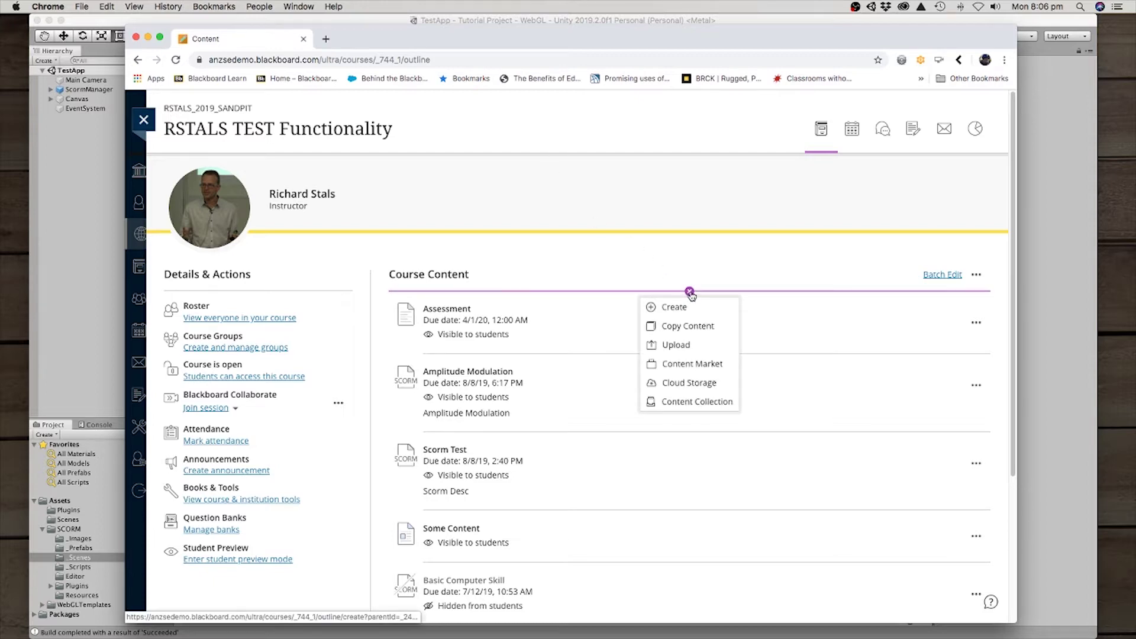
left_click(677, 307)
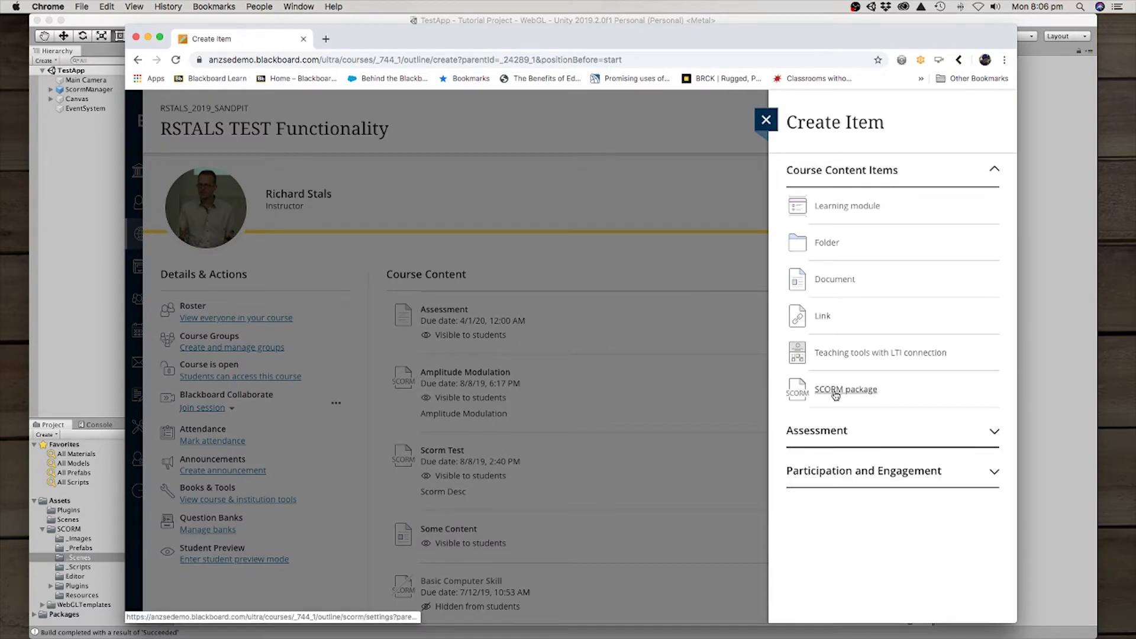
left_click(817, 396)
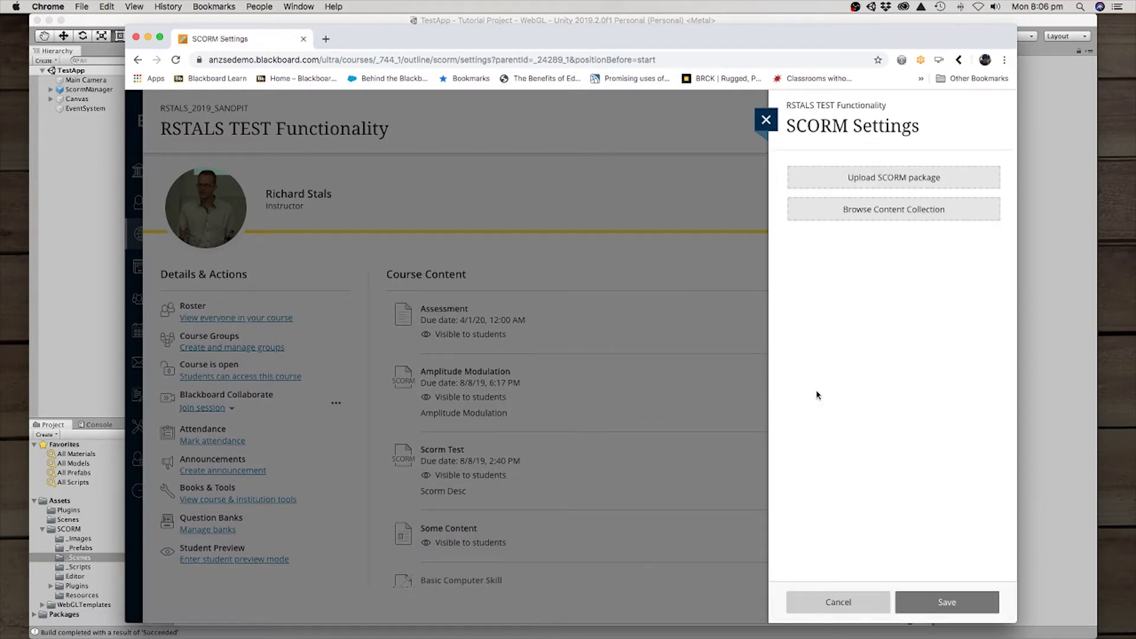
Step: Upload Tutorial_Package.zip from the Unity Builds/Tutorial_SCORM folder as the item's SCORM package
left_click(891, 182)
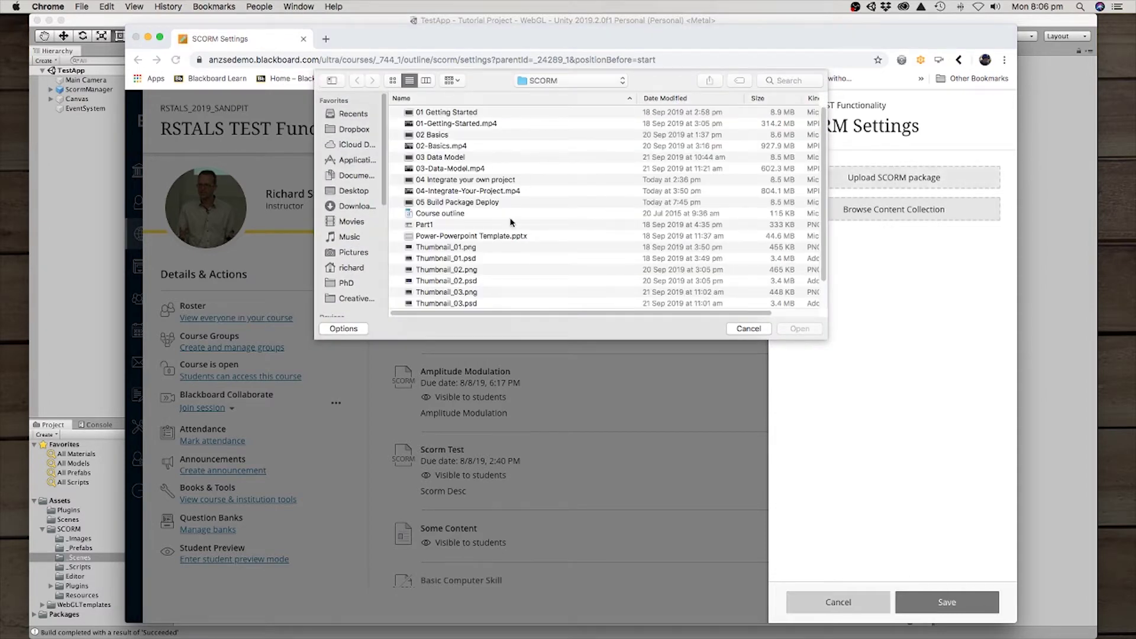
left_click(348, 269)
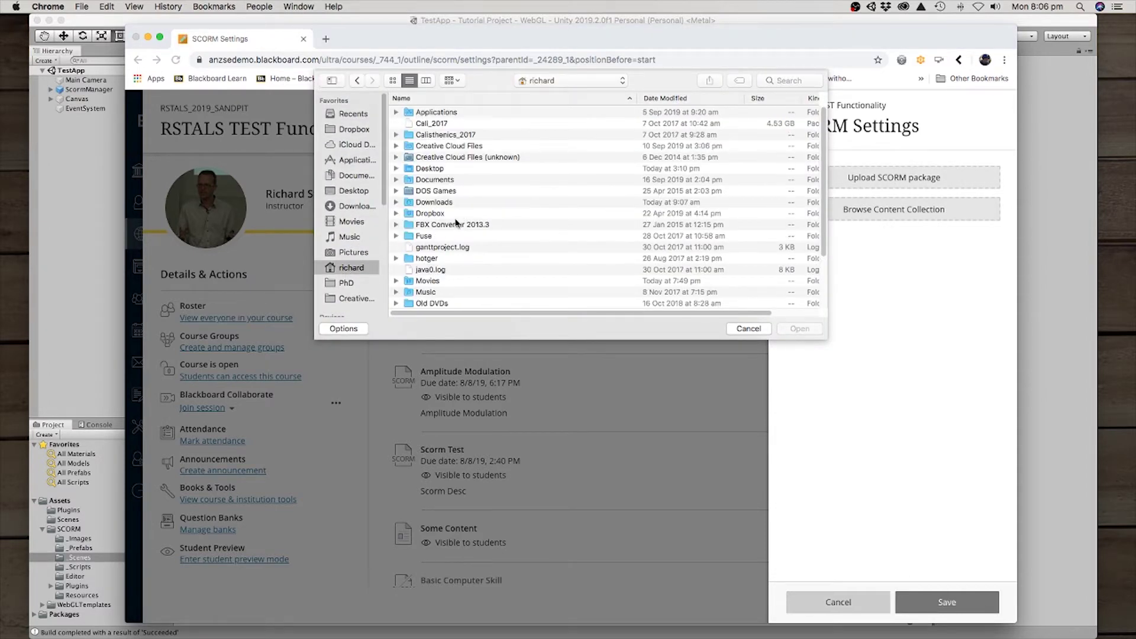
scroll(456, 285, "down", 3)
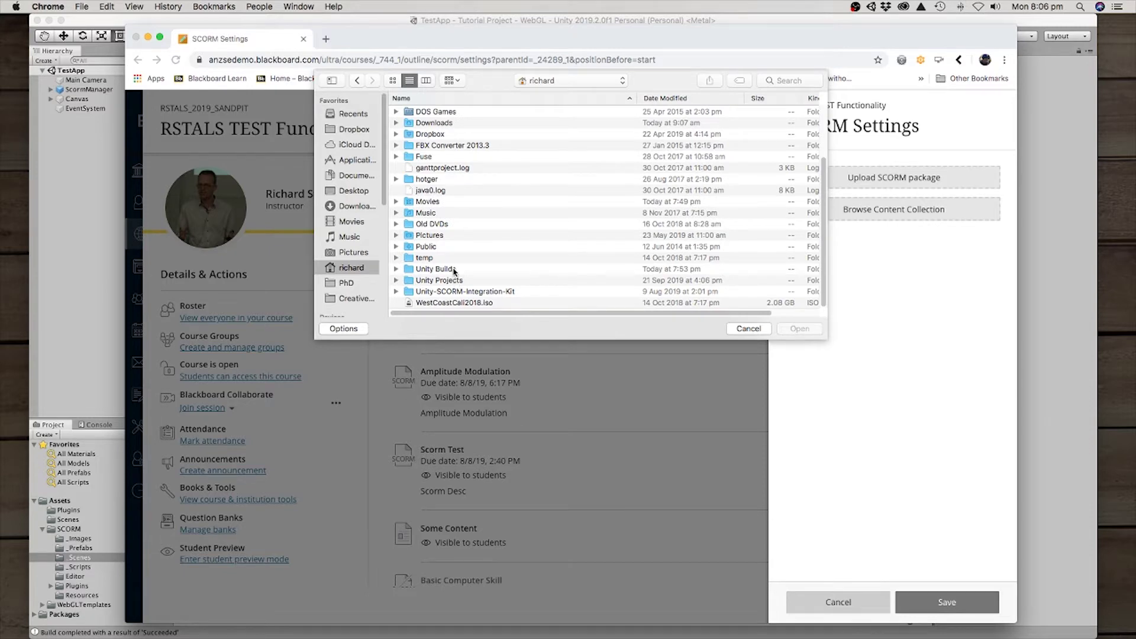
left_click(449, 269)
double_click(449, 270)
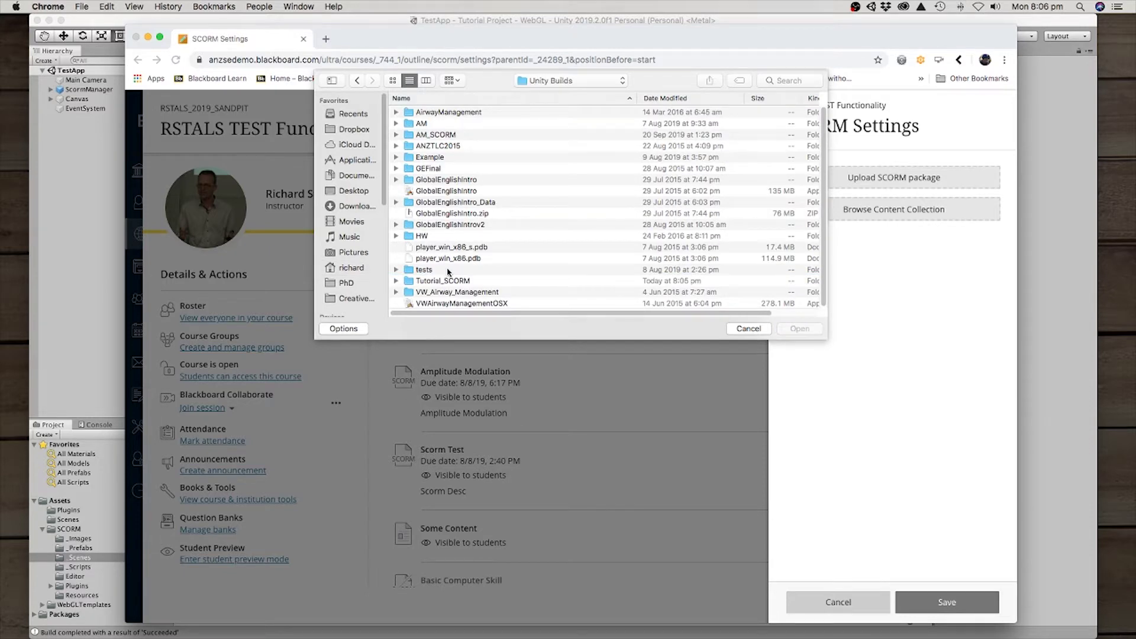
double_click(450, 282)
left_click(455, 160)
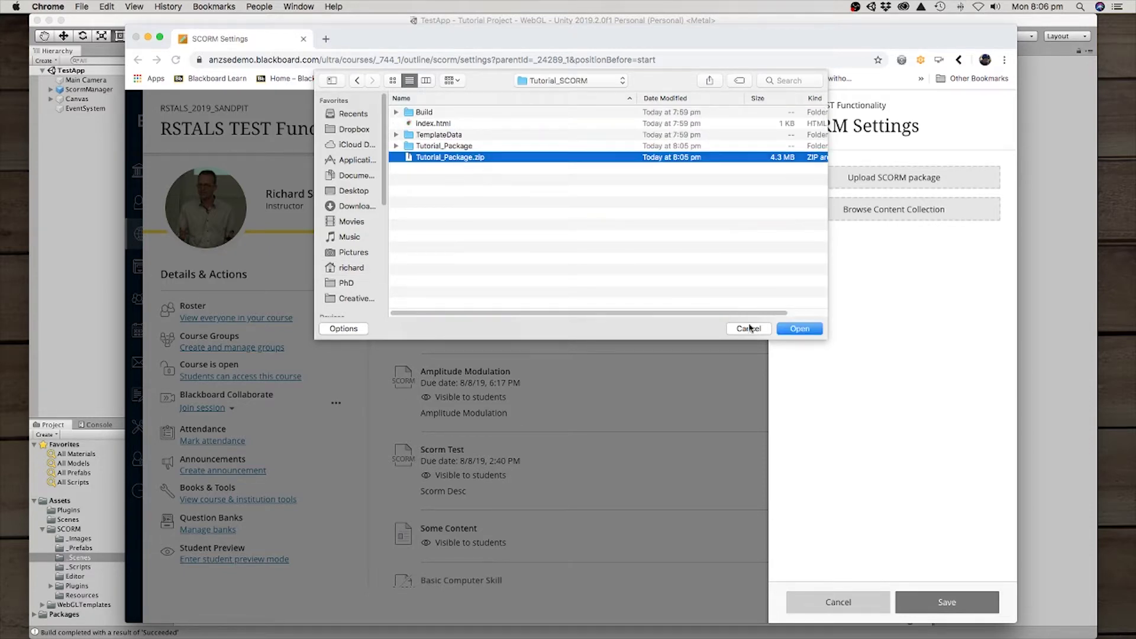
left_click(800, 328)
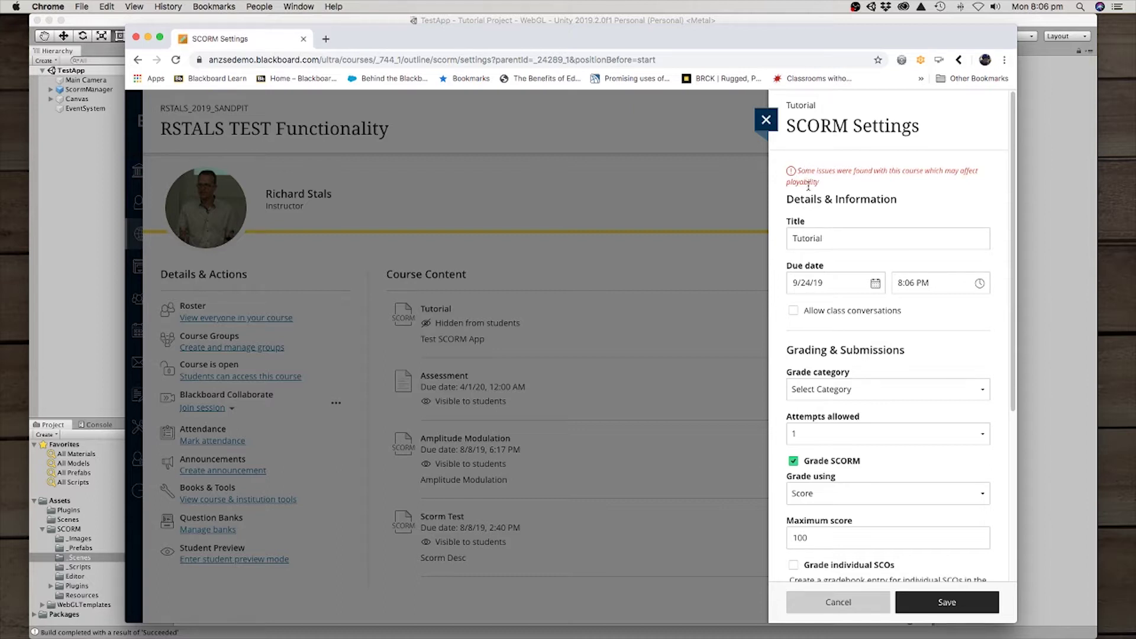
scroll(838, 213, "down", 1)
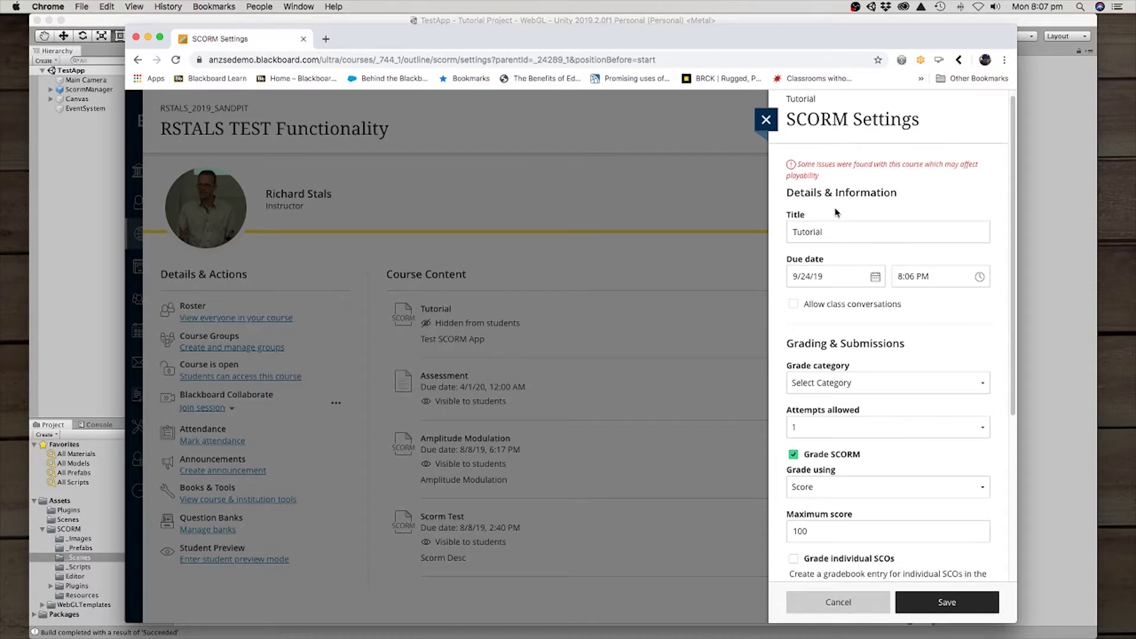
Step: Allow unlimited attempts for the Tutorial SCORM item, keeping score grading out of 100, and save its settings
double_click(814, 228)
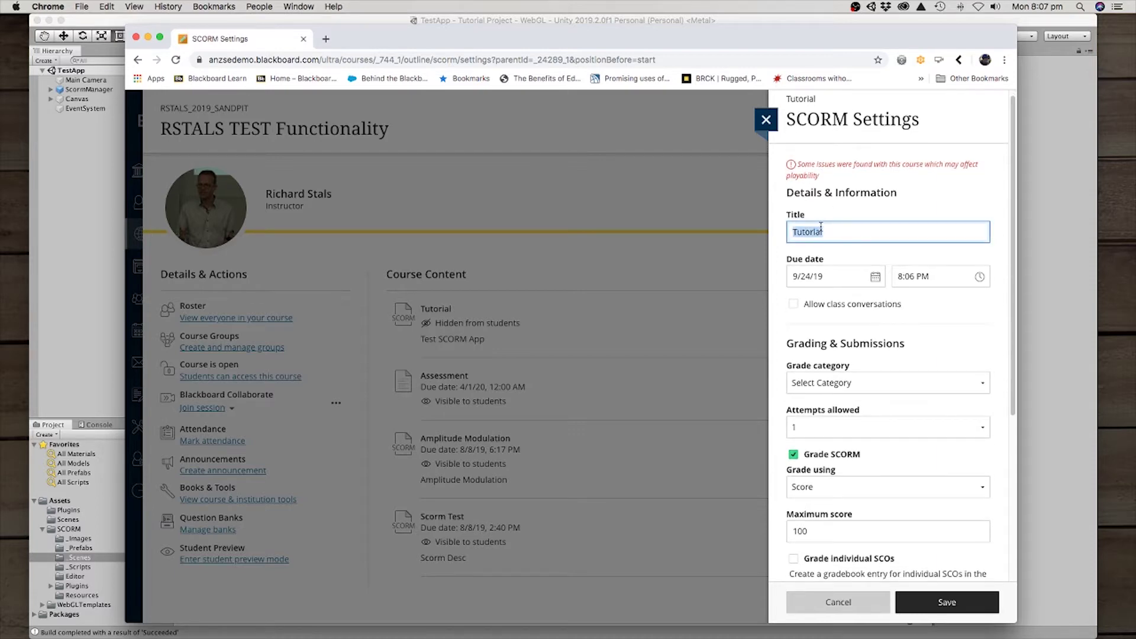
scroll(853, 228, "down", 5)
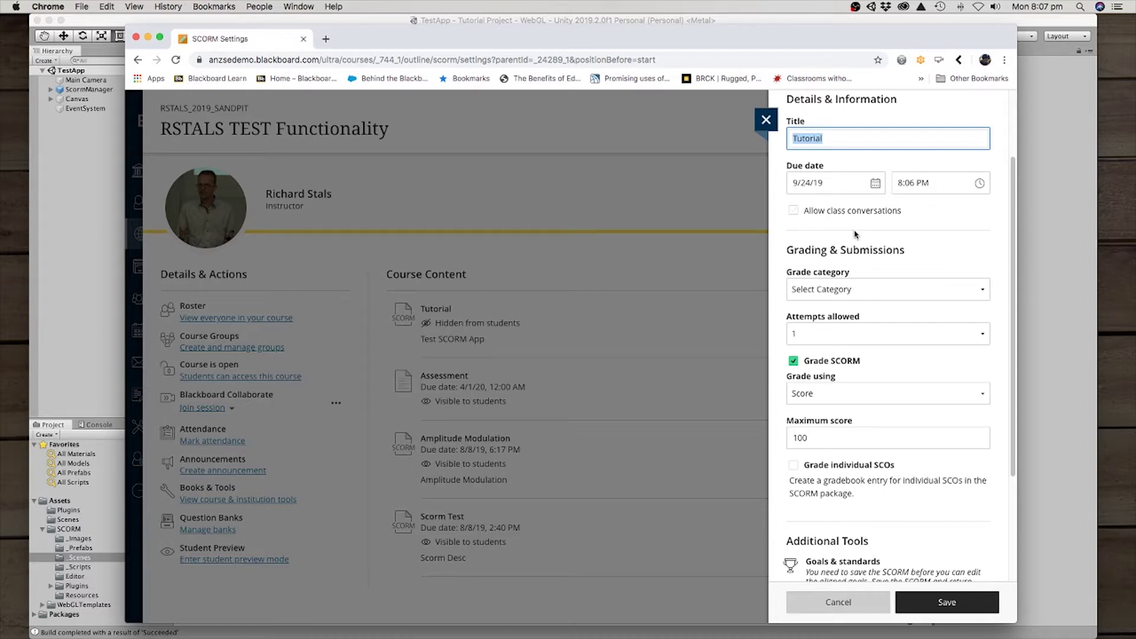
scroll(852, 231, "down", 2)
scroll(851, 249, "down", 3)
left_click(855, 259)
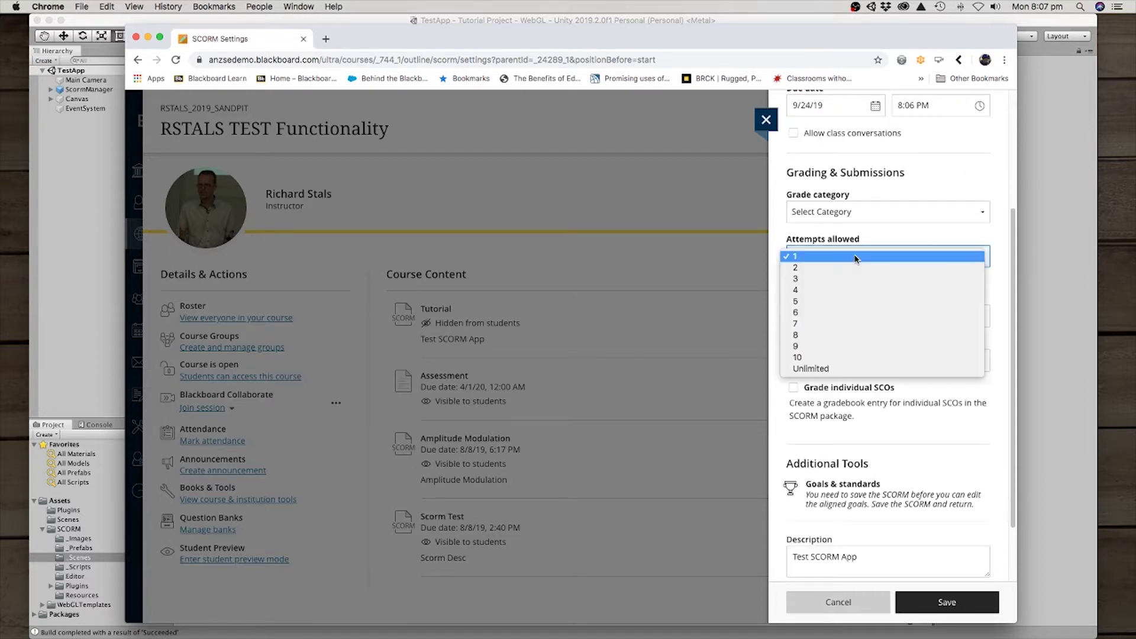
left_click(856, 370)
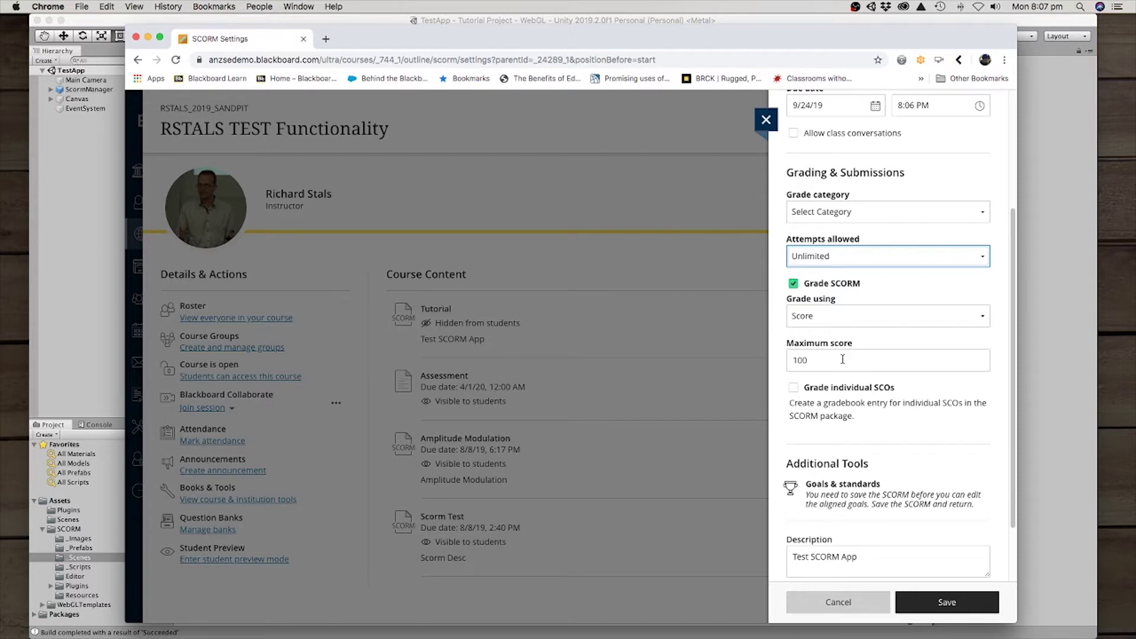
scroll(843, 359, "down", 3)
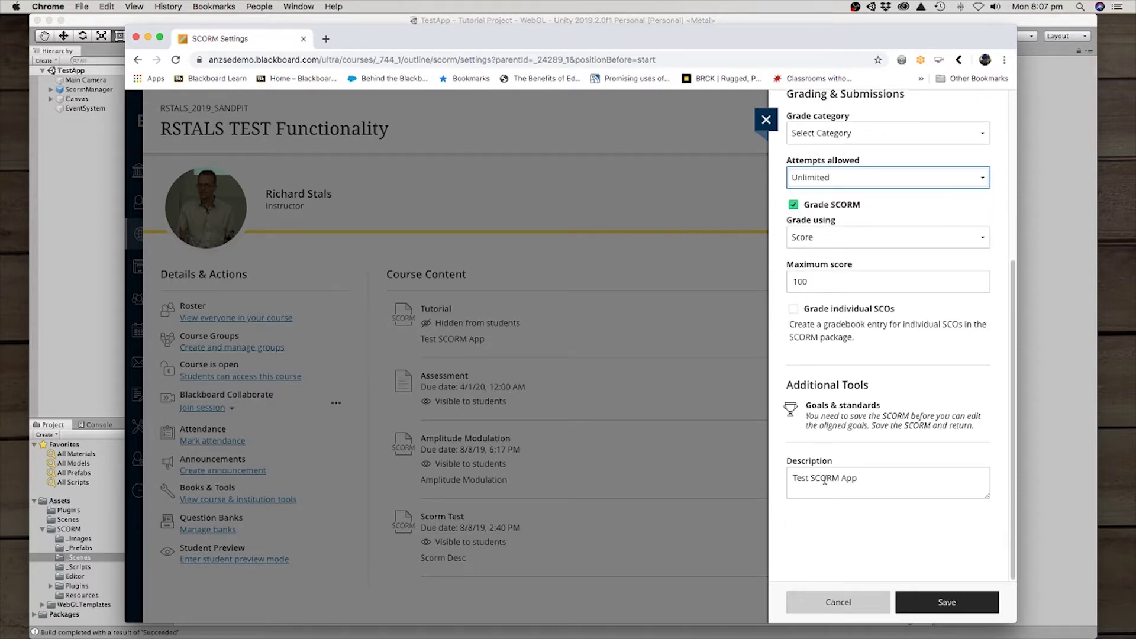
left_click(939, 602)
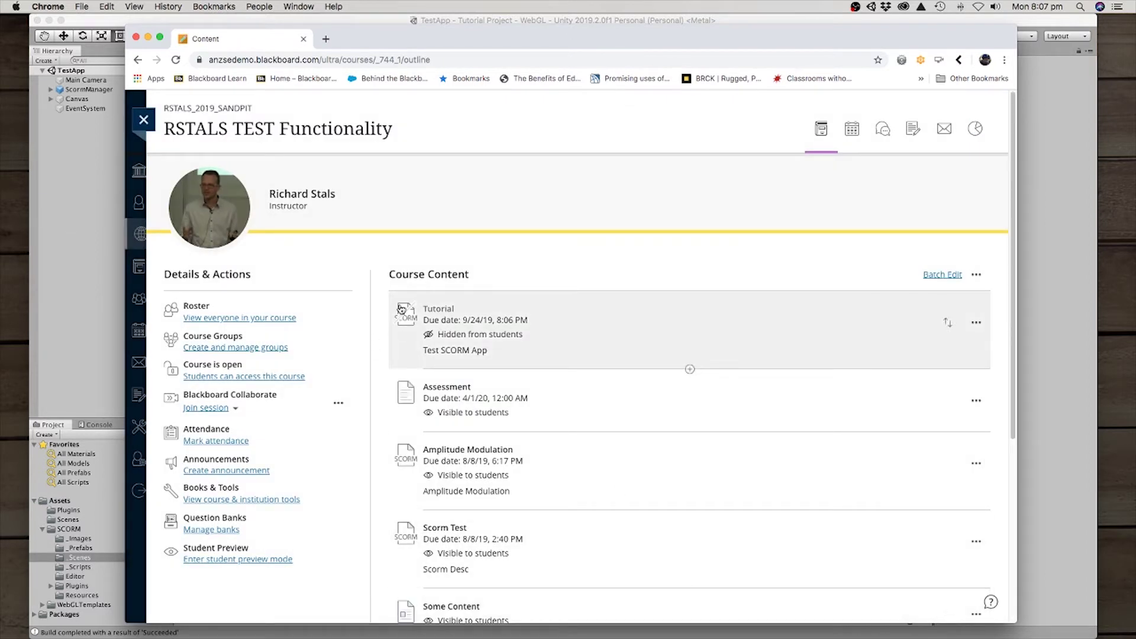
Step: Make the Tutorial item visible to students and enter the course's student preview
left_click(530, 334)
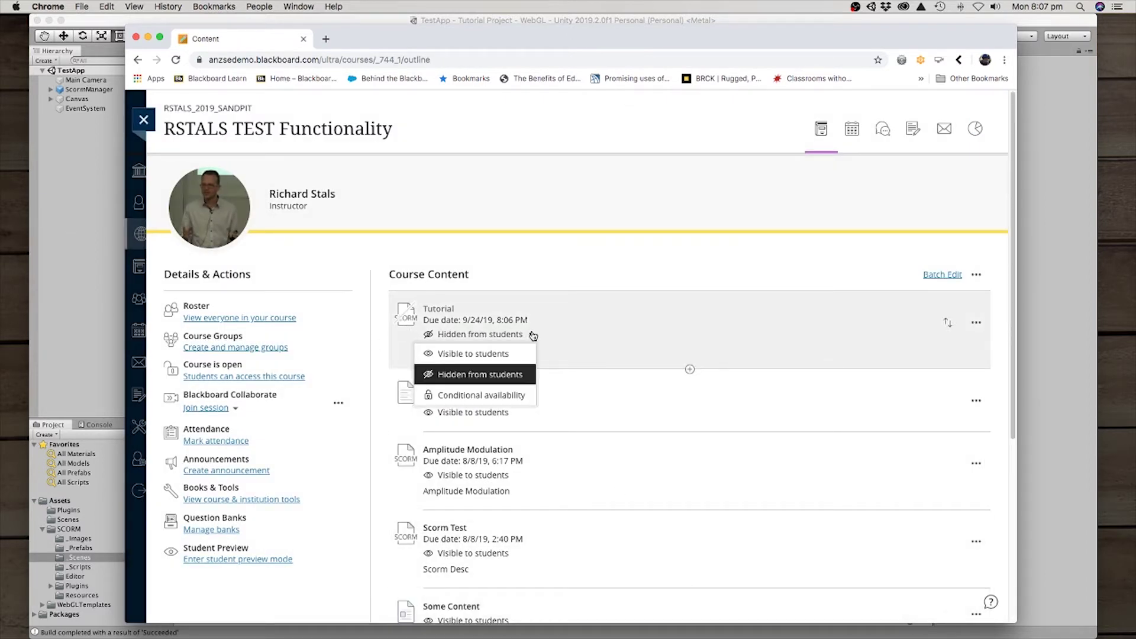
left_click(488, 354)
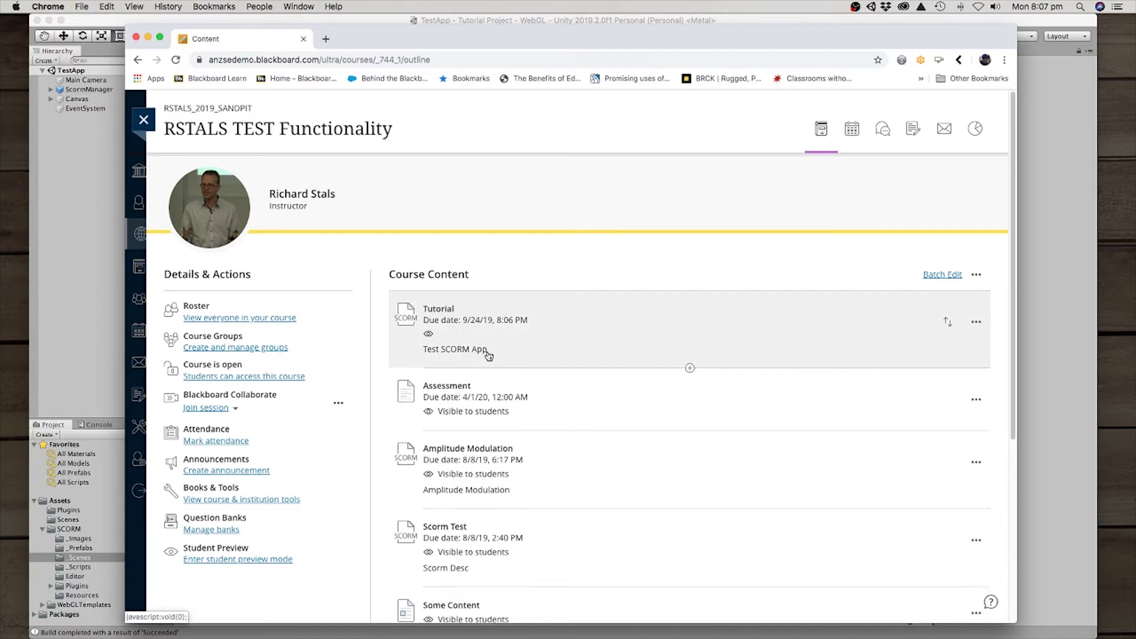
left_click(257, 559)
left_click(612, 268)
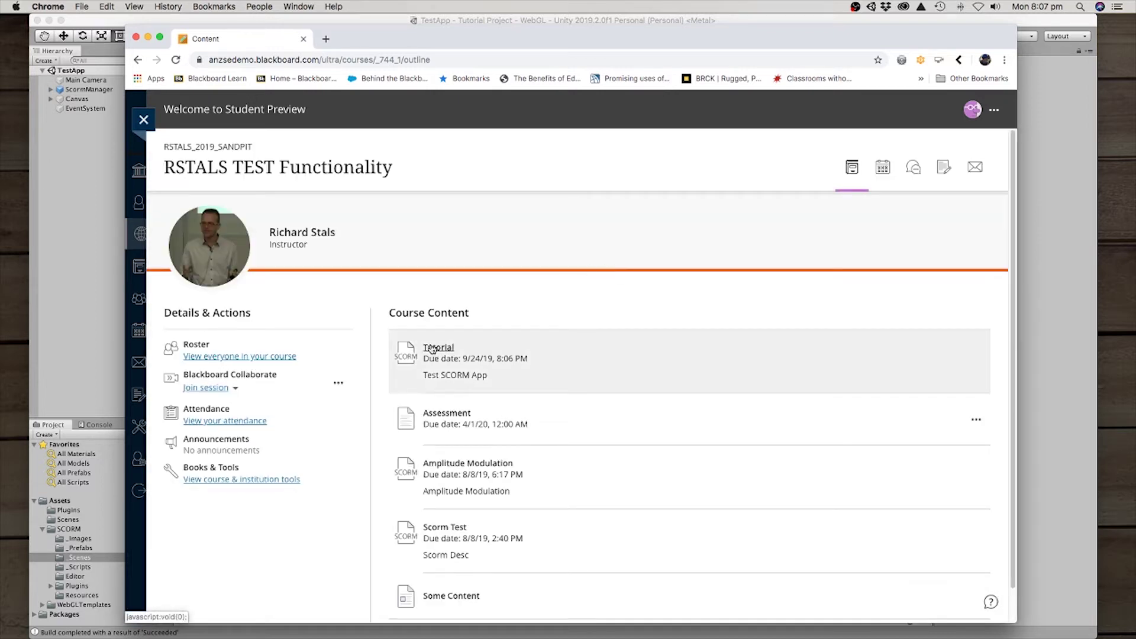
Step: Start attempt 1 of the Tutorial item and enlarge its player window so the whole Unity app fits
left_click(432, 349)
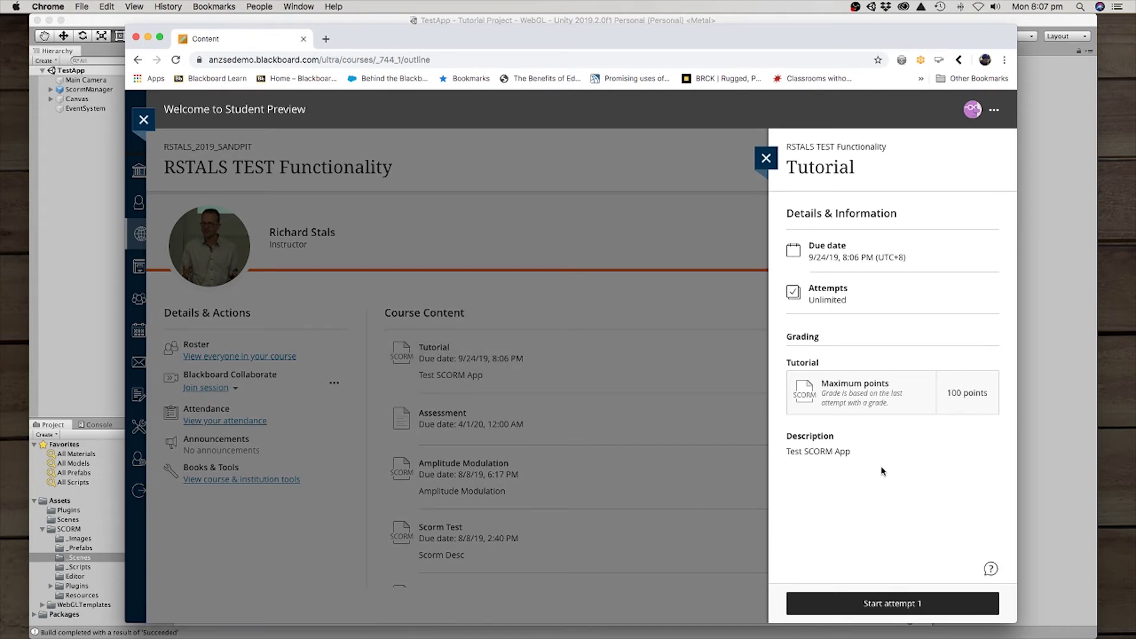
left_click(894, 603)
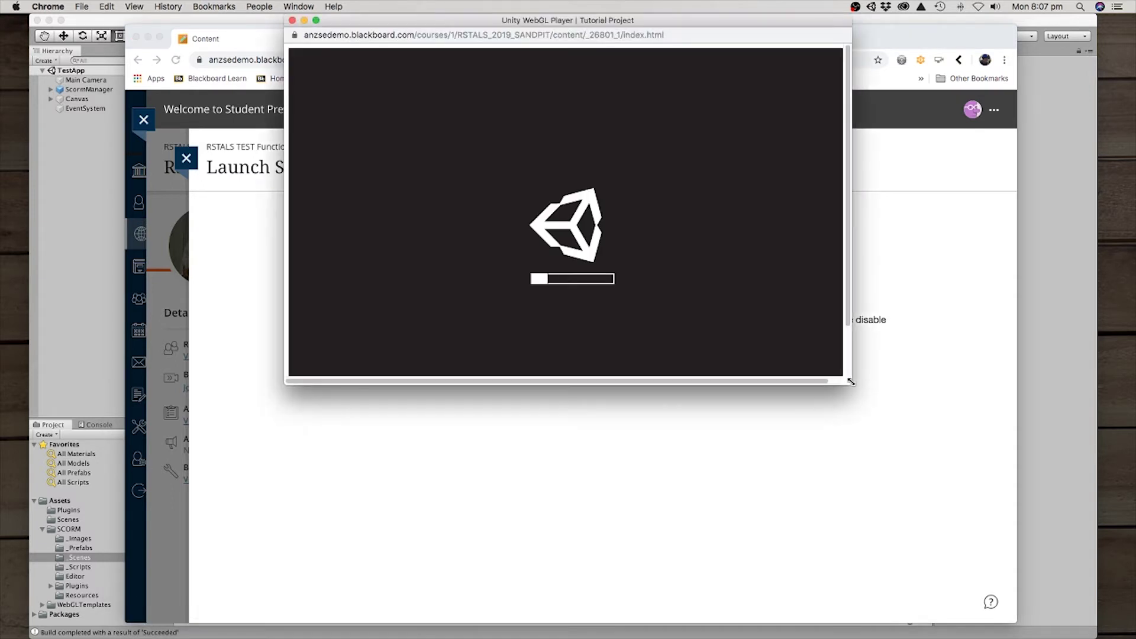
left_click_drag(850, 382, 991, 545)
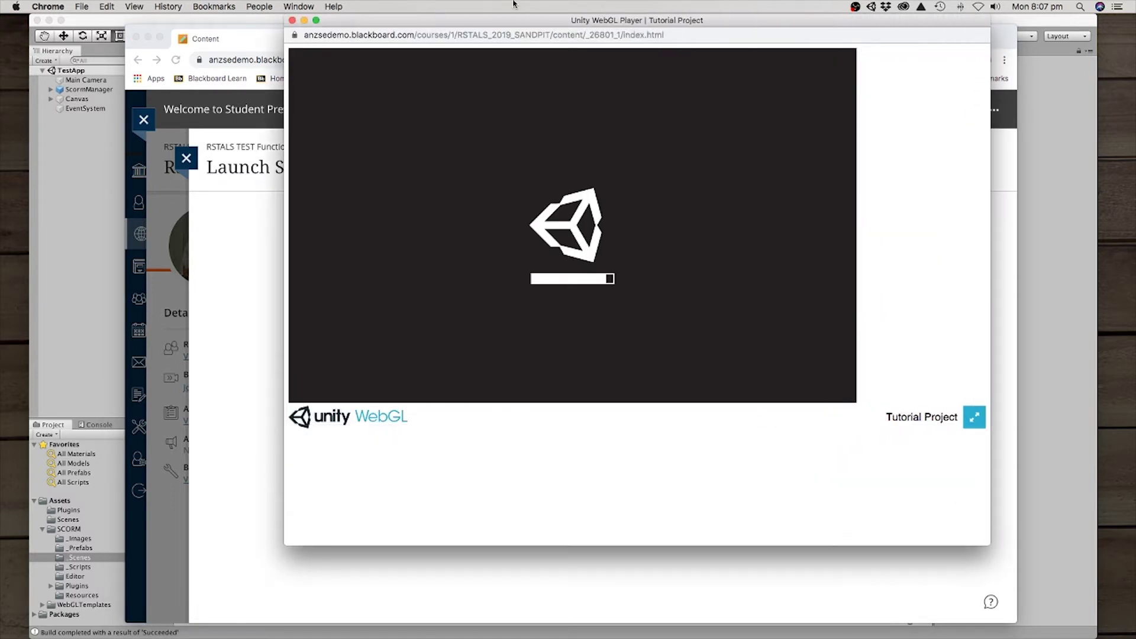
left_click_drag(708, 26, 614, 27)
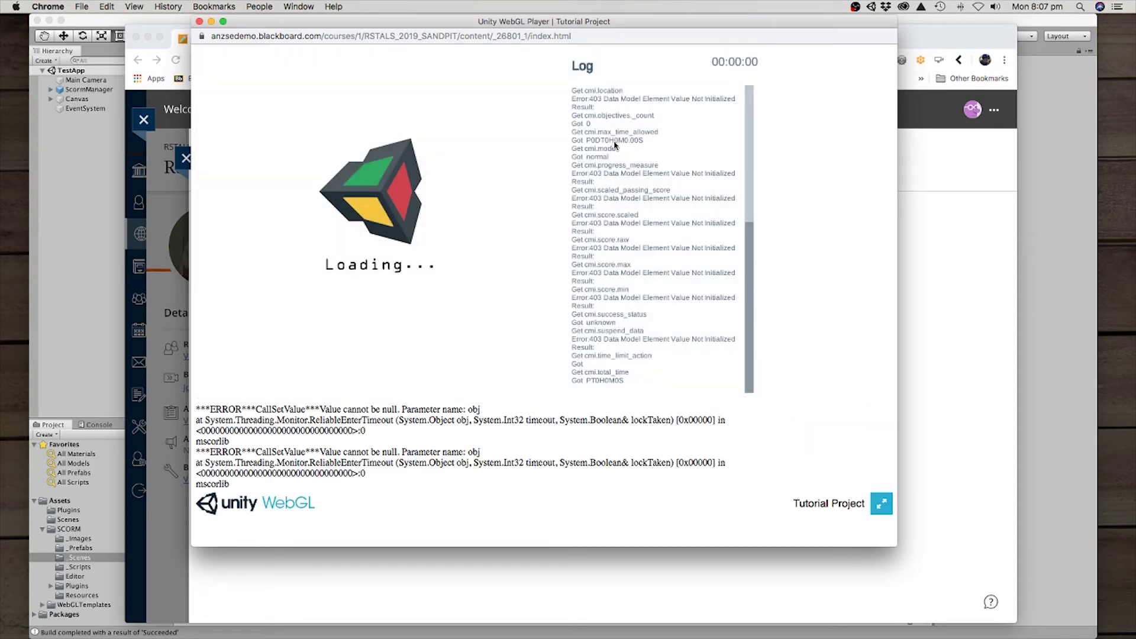
key("super+minus")
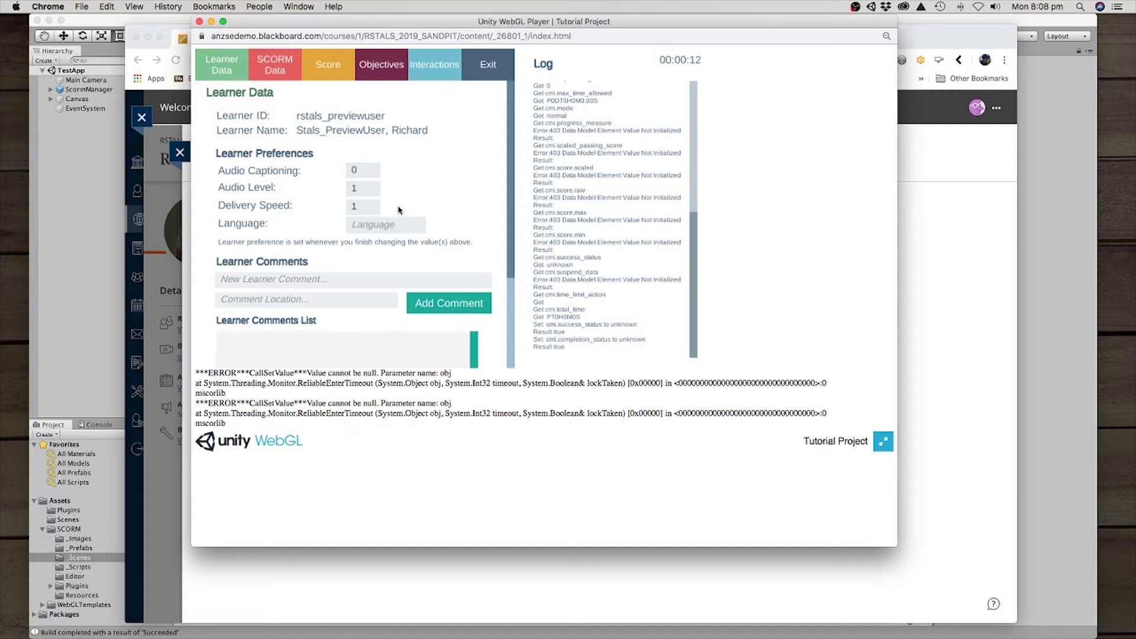
Step: Examine the Learner Data and SCORM Data pages that the running app reads from the LMS
left_click(274, 65)
left_click(237, 68)
left_click(274, 72)
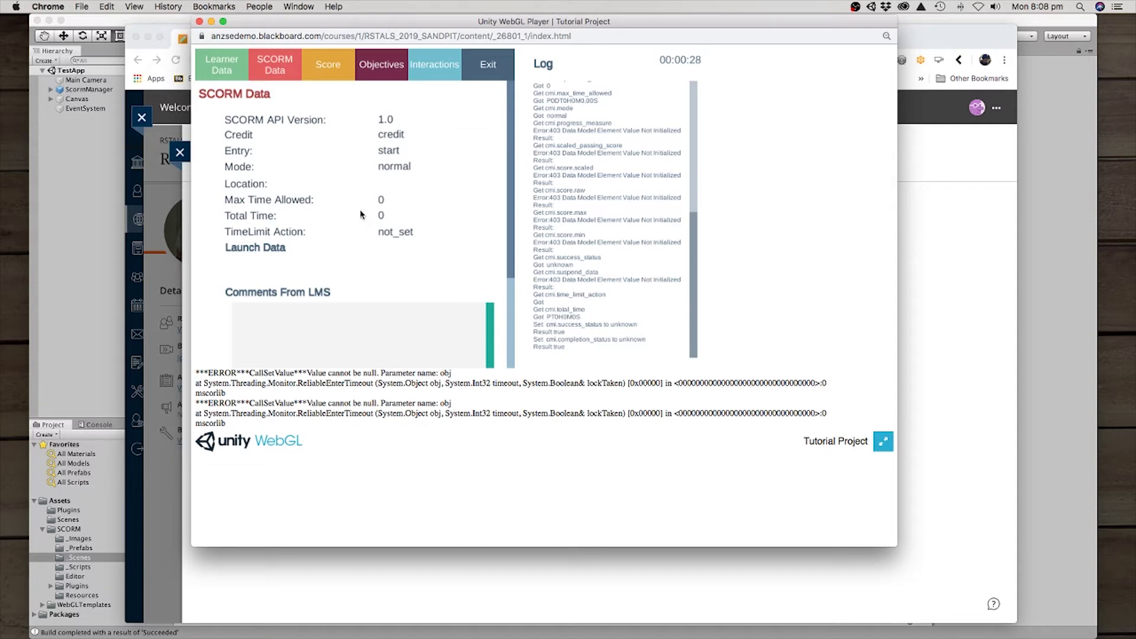
Step: Add a correct learner interaction described "Q1 - Dogs are better than cats" with weighting 1 and student response True
left_click(425, 67)
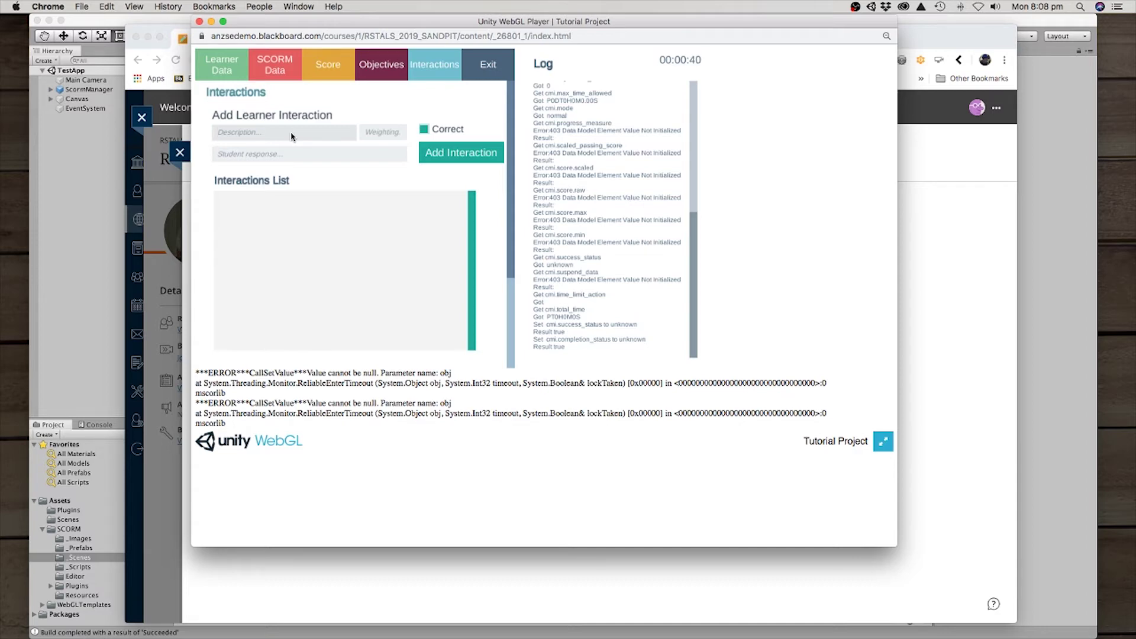
type("Q1 - Do")
type("gs are better than cats")
left_click(390, 132)
type("1")
left_click(328, 155)
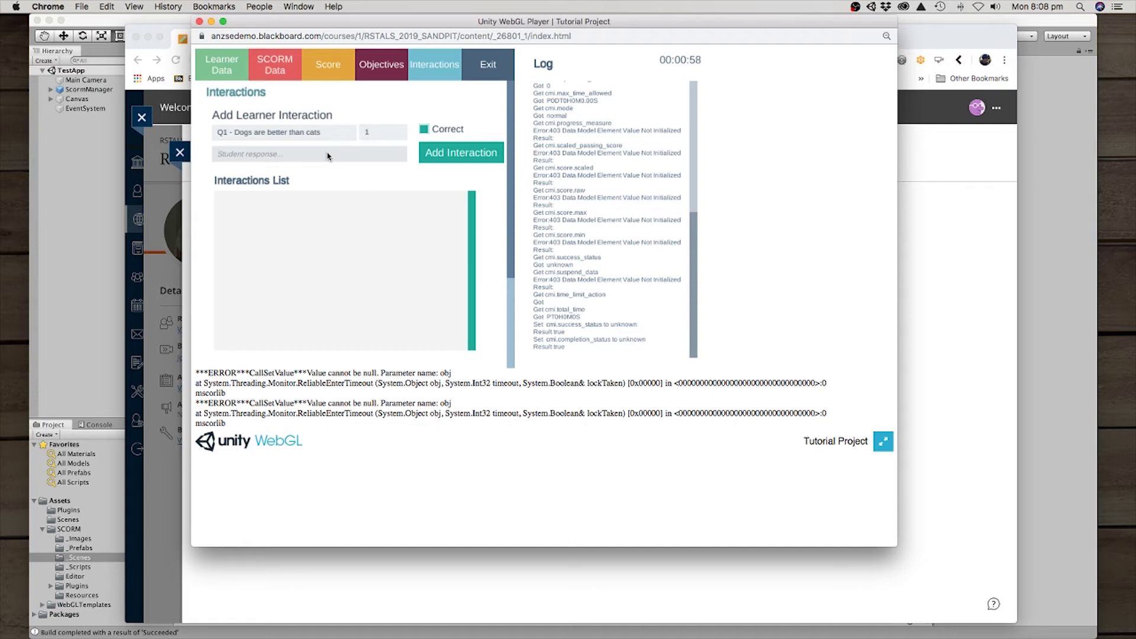
type("True")
left_click(434, 152)
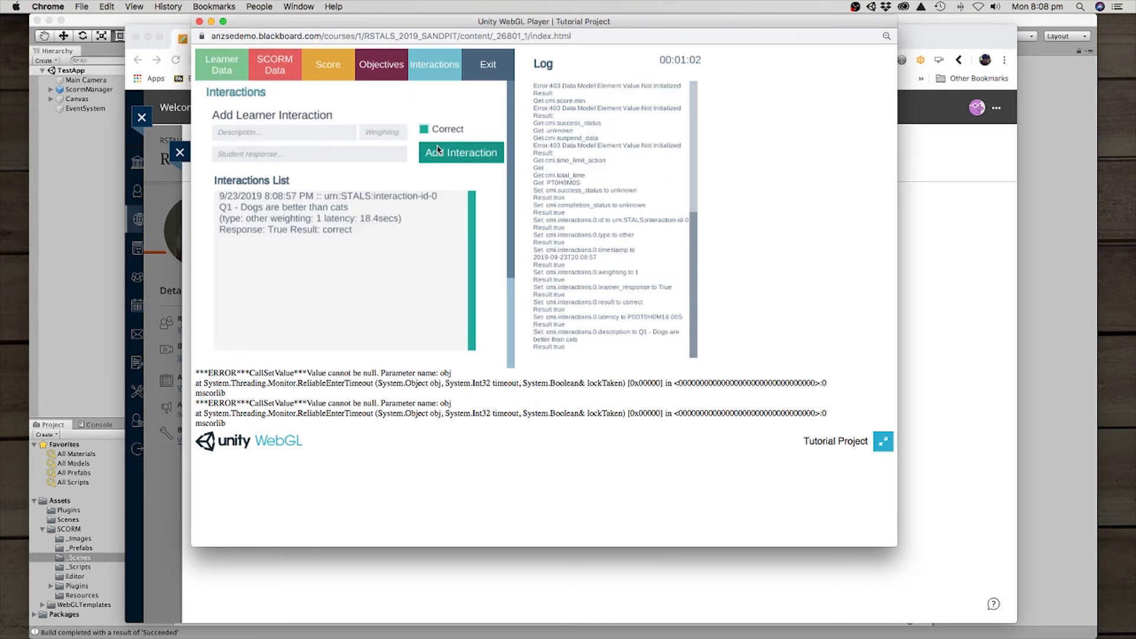
Step: Set the learner's maximum raw score to 100, the raw score to 95 and the progress measure to 1
left_click(336, 71)
left_click(360, 171)
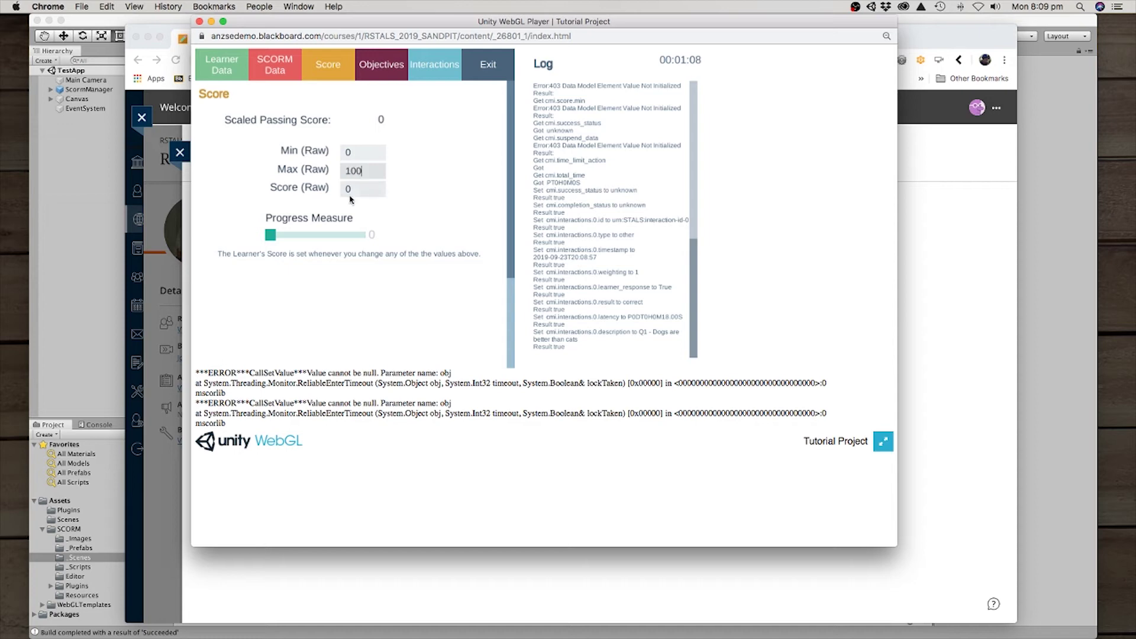
left_click(359, 189)
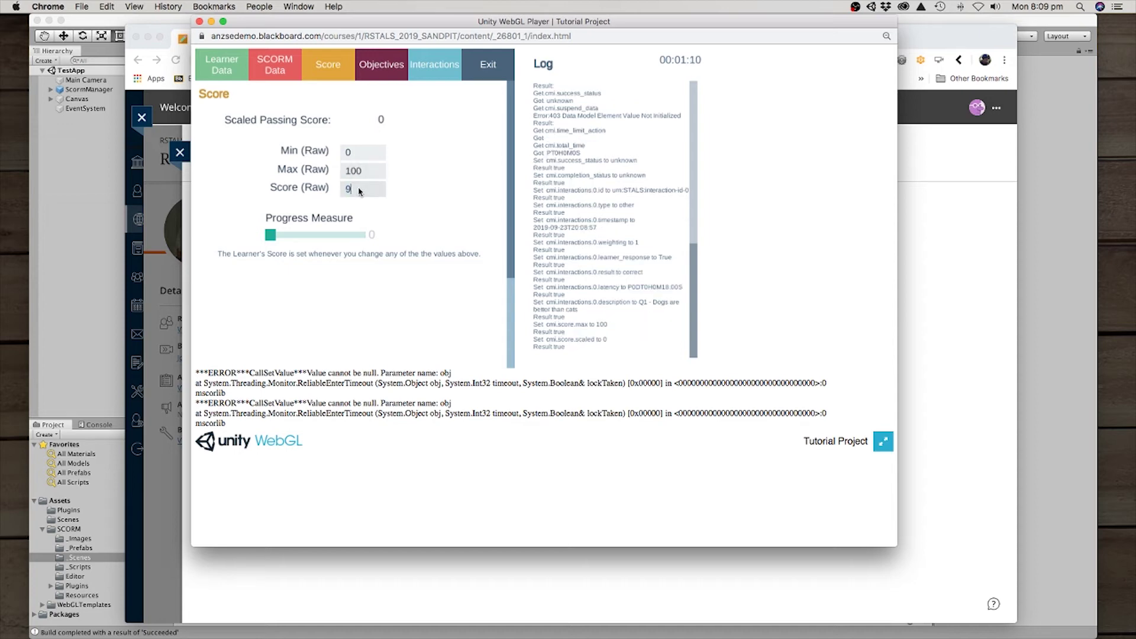
left_click_drag(271, 235, 361, 235)
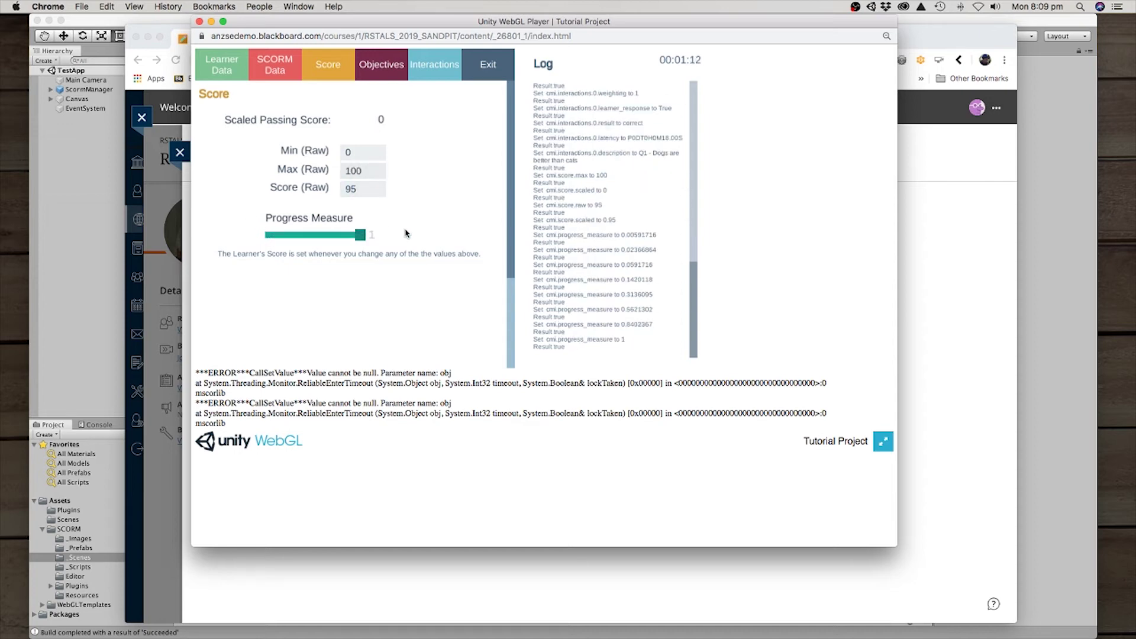
Step: Set the success status to Passed and the completion status to Completed, exit SCORM, and close the Launch SCORM page
left_click(488, 70)
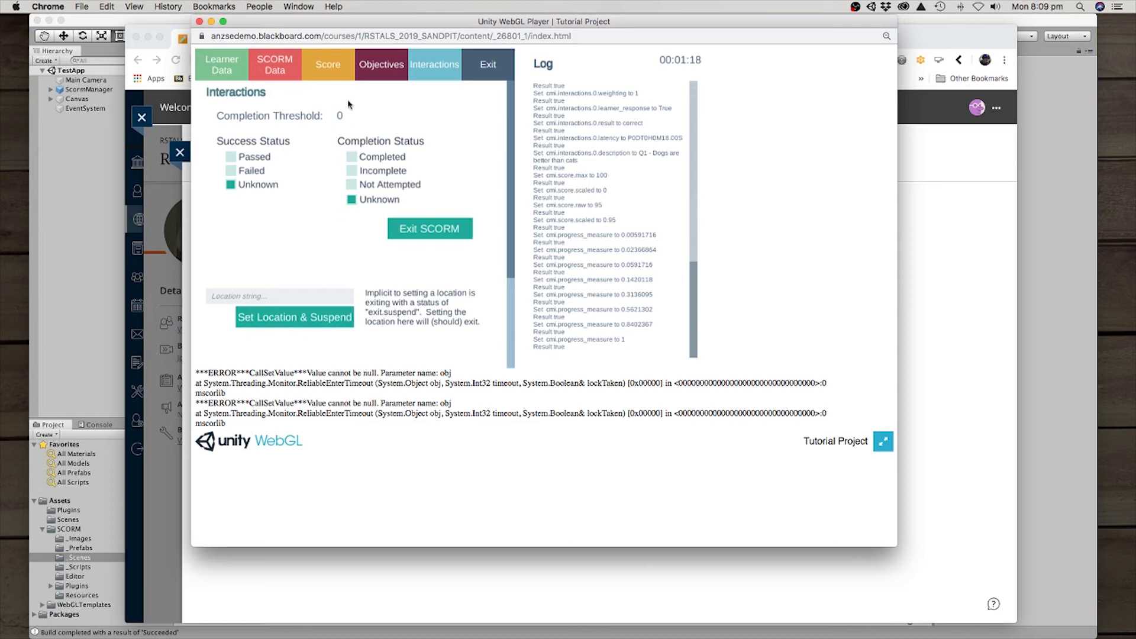
left_click(331, 66)
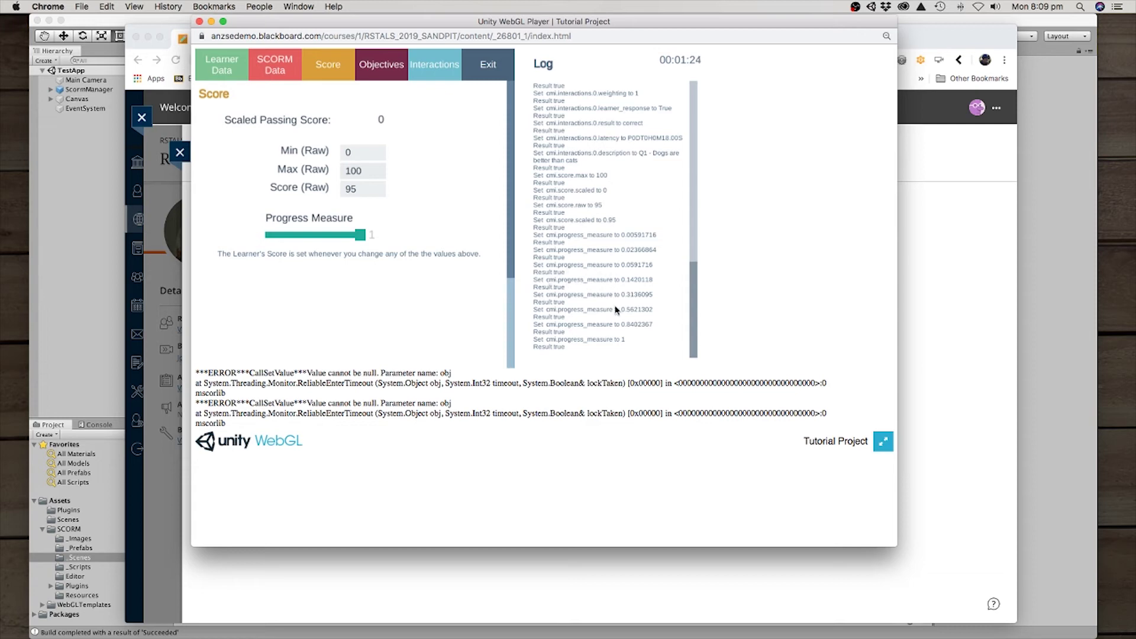
left_click(480, 69)
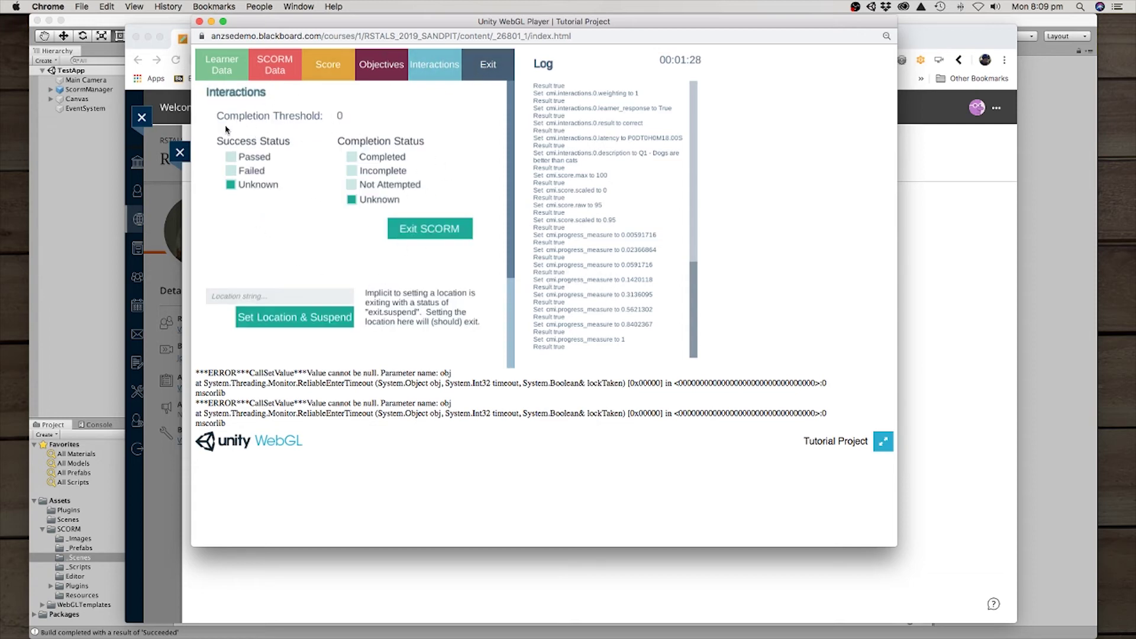
left_click(230, 157)
left_click(352, 157)
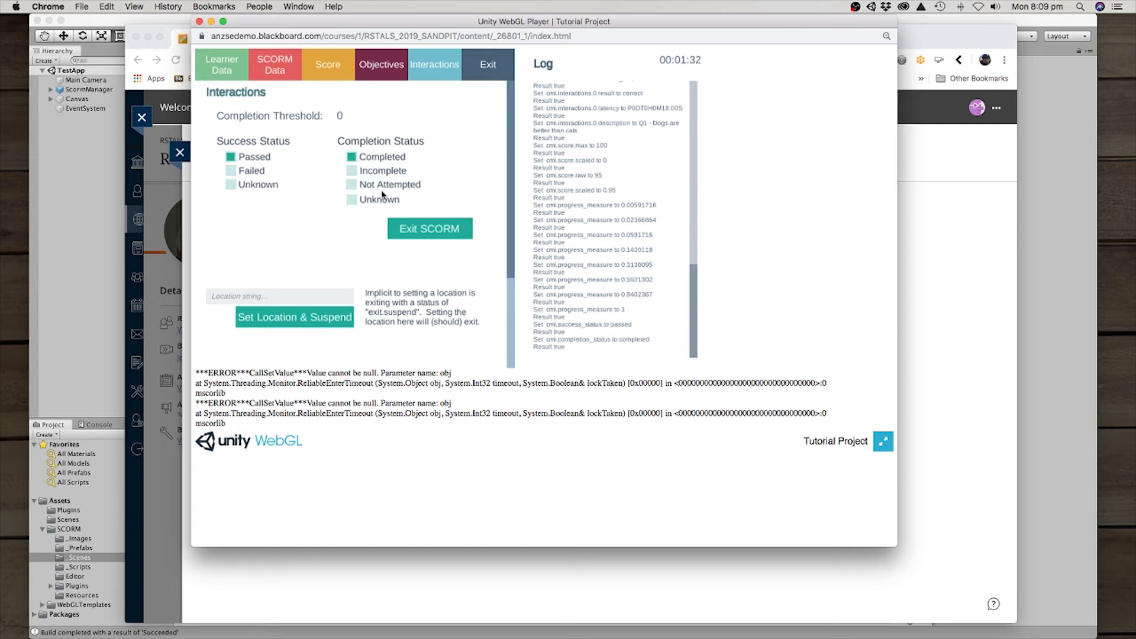
left_click(430, 228)
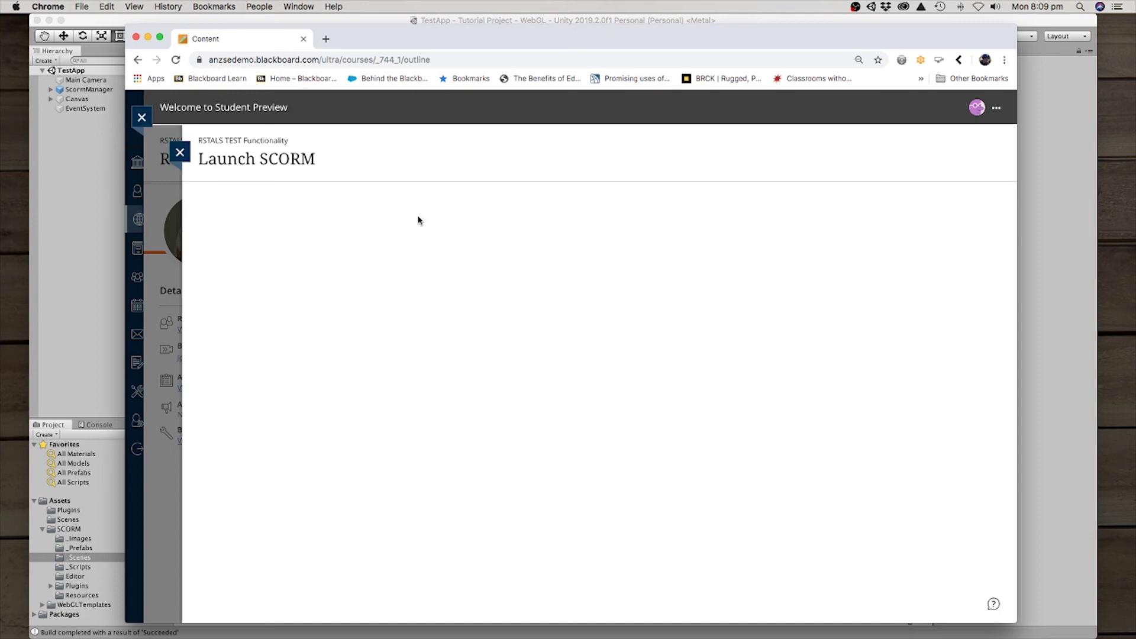
left_click(180, 154)
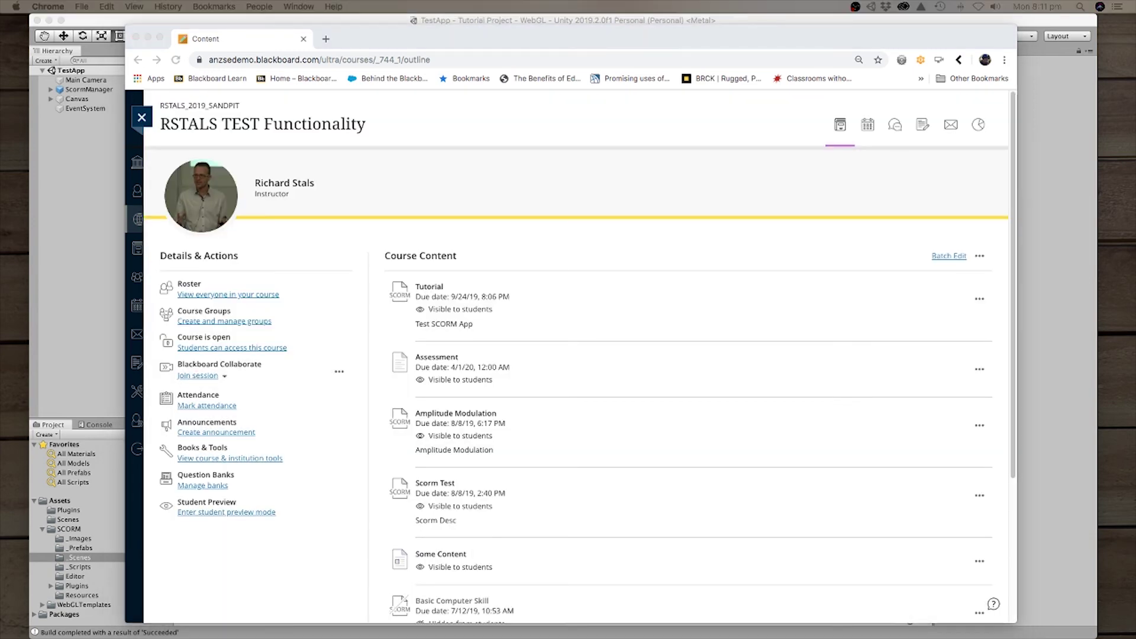